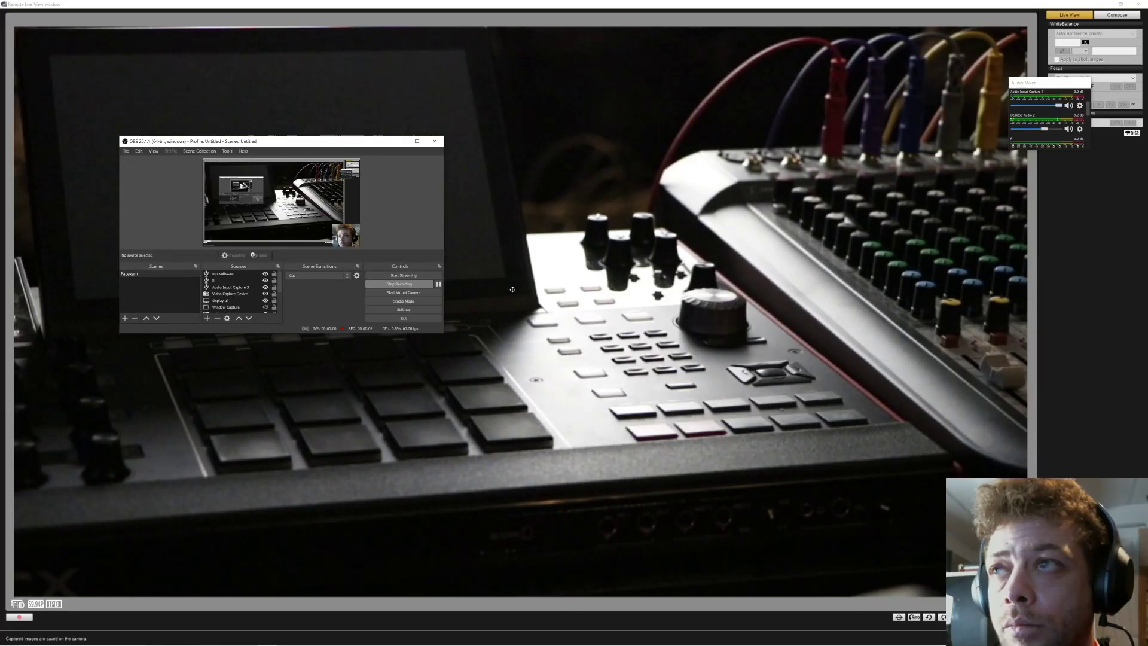
Bring the Remote Live View camera window in front of OBS and its Audio Mixer
left_click(511, 290)
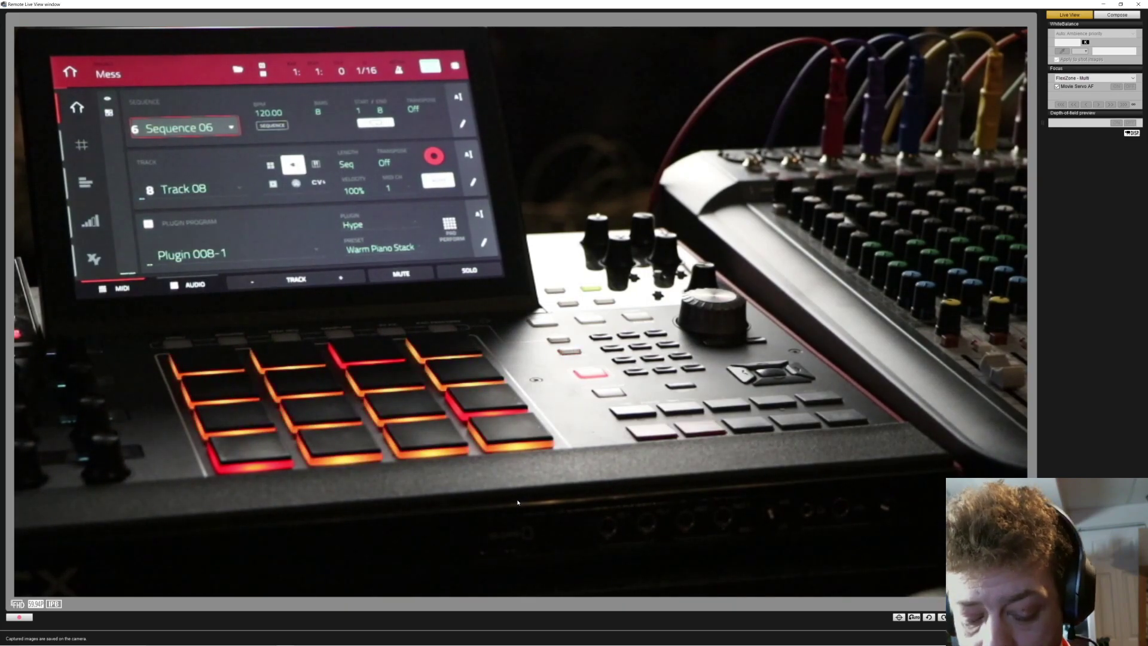
Switch to the MPC Main Mode window and display the AUDIO track list
key("alt+Tab")
key("alt+Tab")
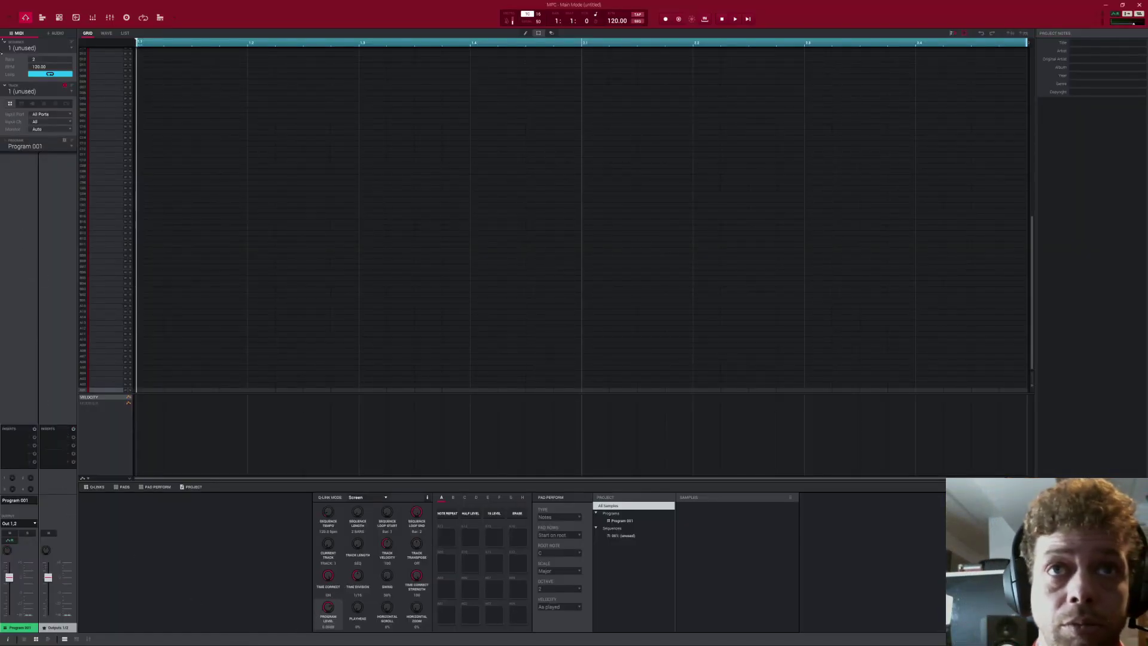
left_click(56, 32)
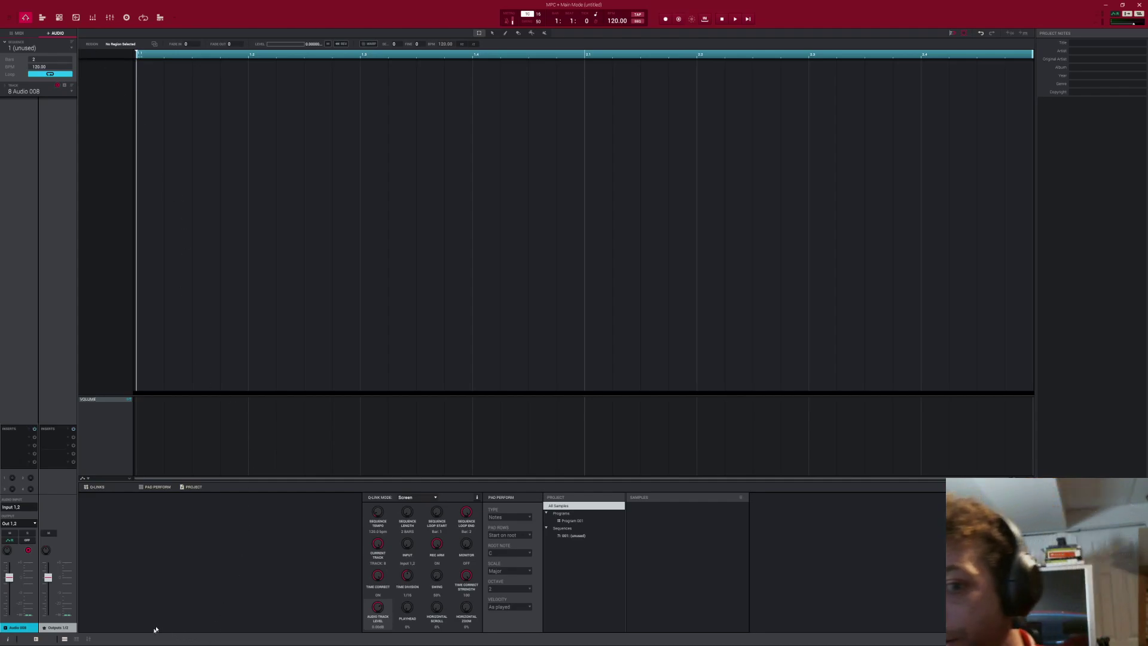
Open the Mixer and show the channel mixer with inserts, inputs and outputs for all eight strips
left_click(89, 639)
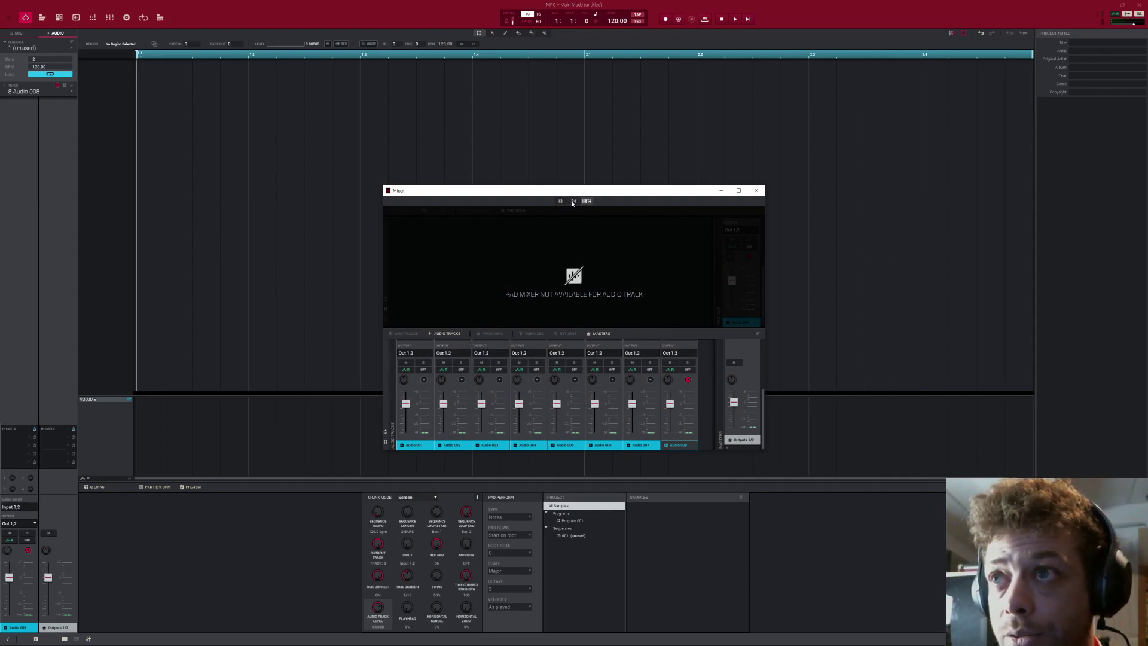
left_click(573, 202)
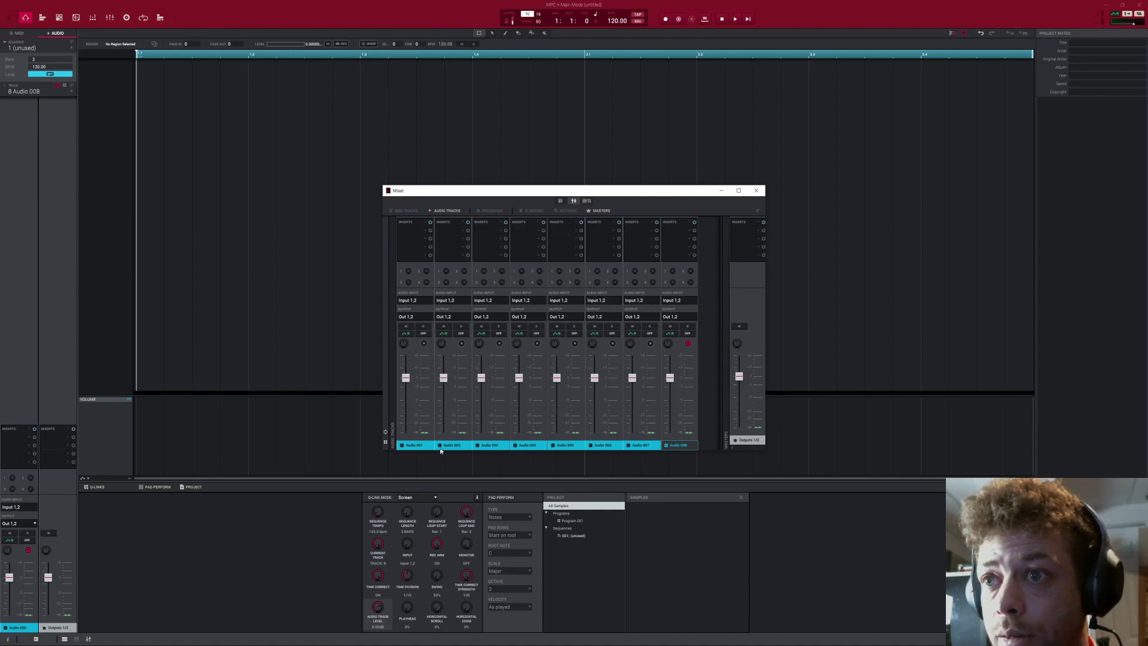
Record-arm channel strips Audio 001 through Audio 007 in the mixer
left_click(424, 343)
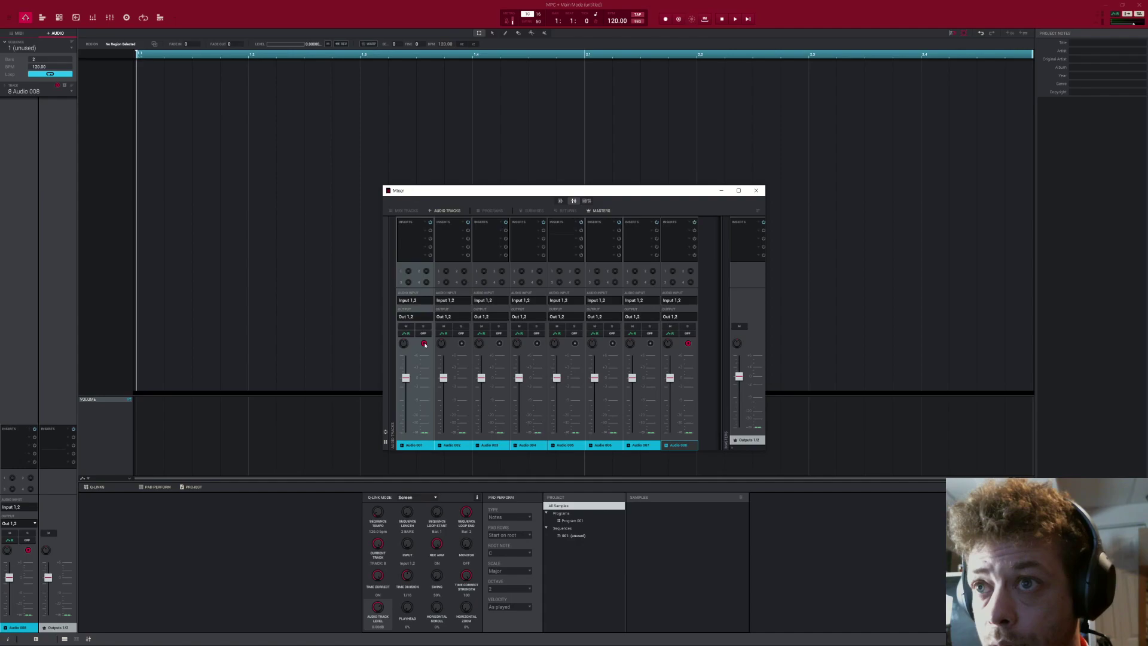
left_click(461, 343)
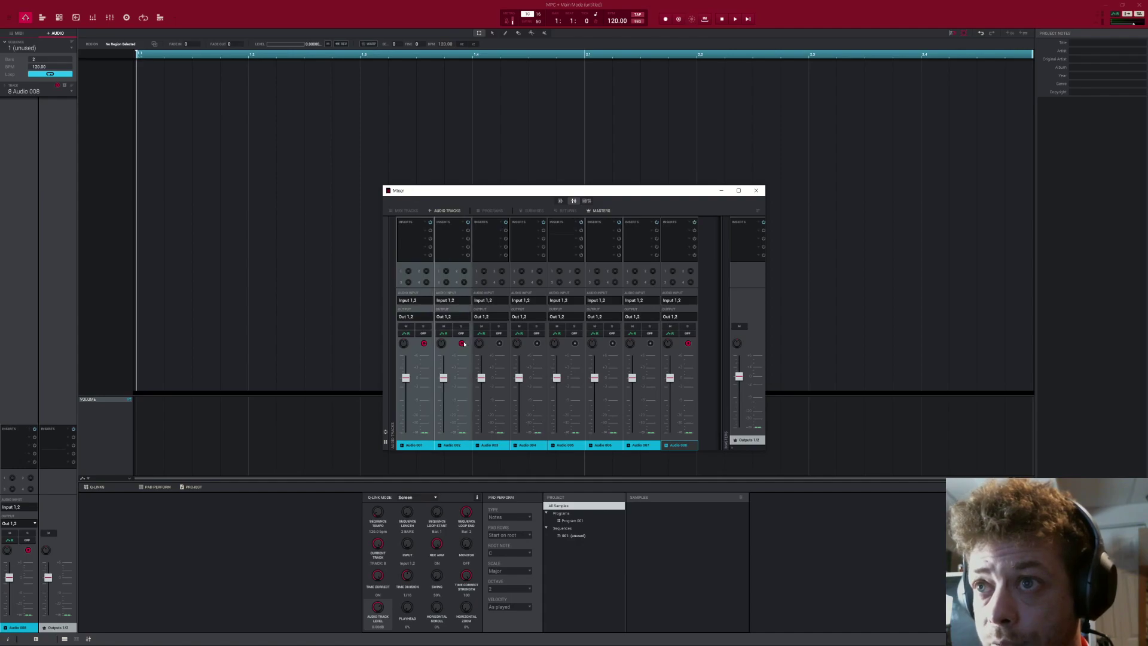
left_click(499, 344)
left_click(537, 344)
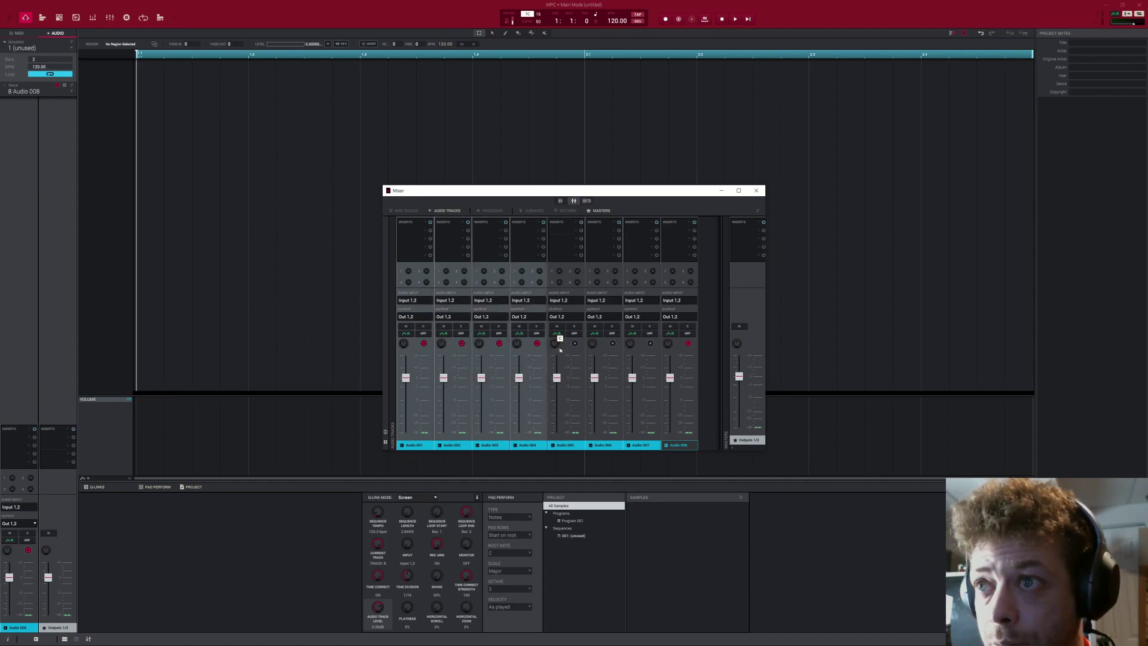
left_click(575, 344)
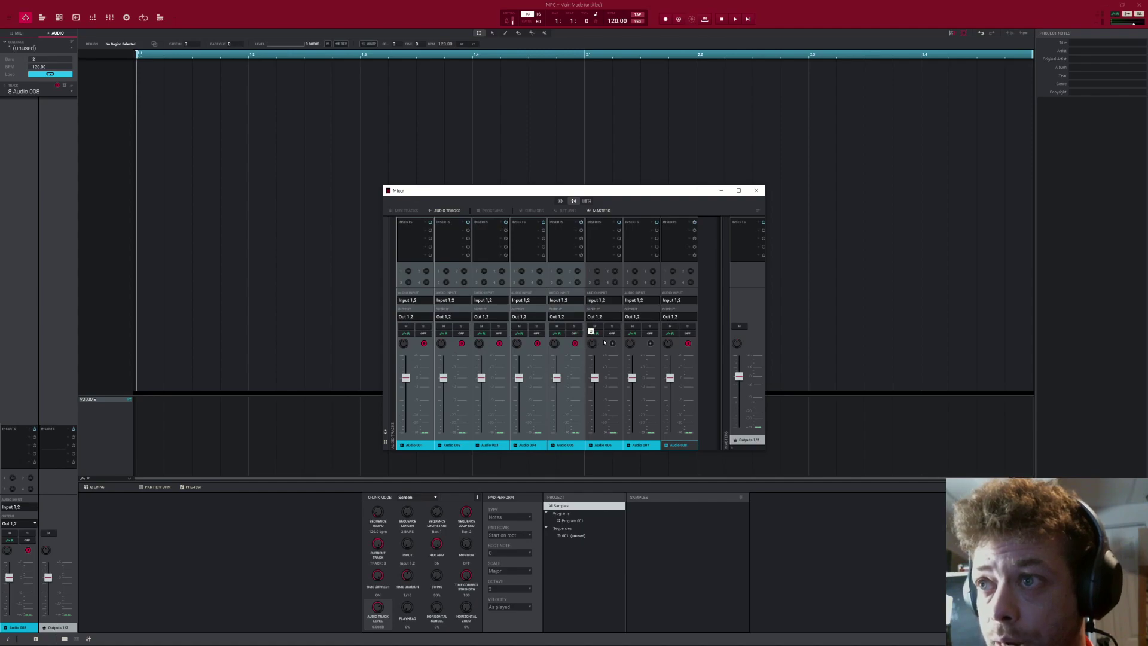
left_click(612, 344)
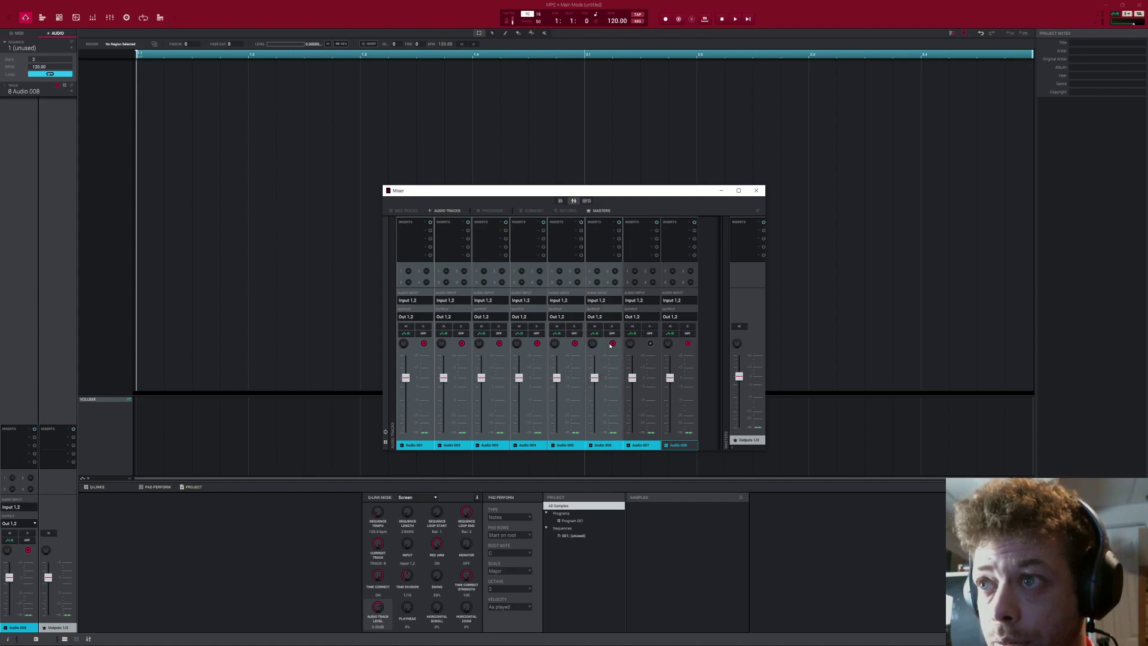
left_click(651, 343)
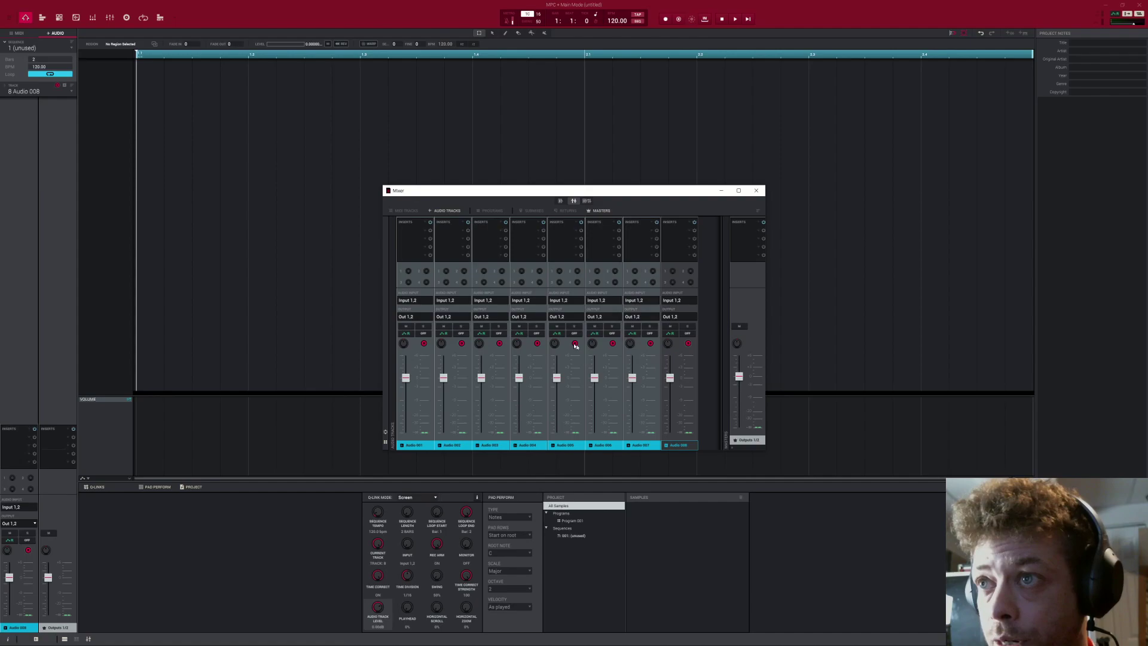
Check track 1's output routing, then set the selected tracks' input to mono Input 1
left_click(423, 317)
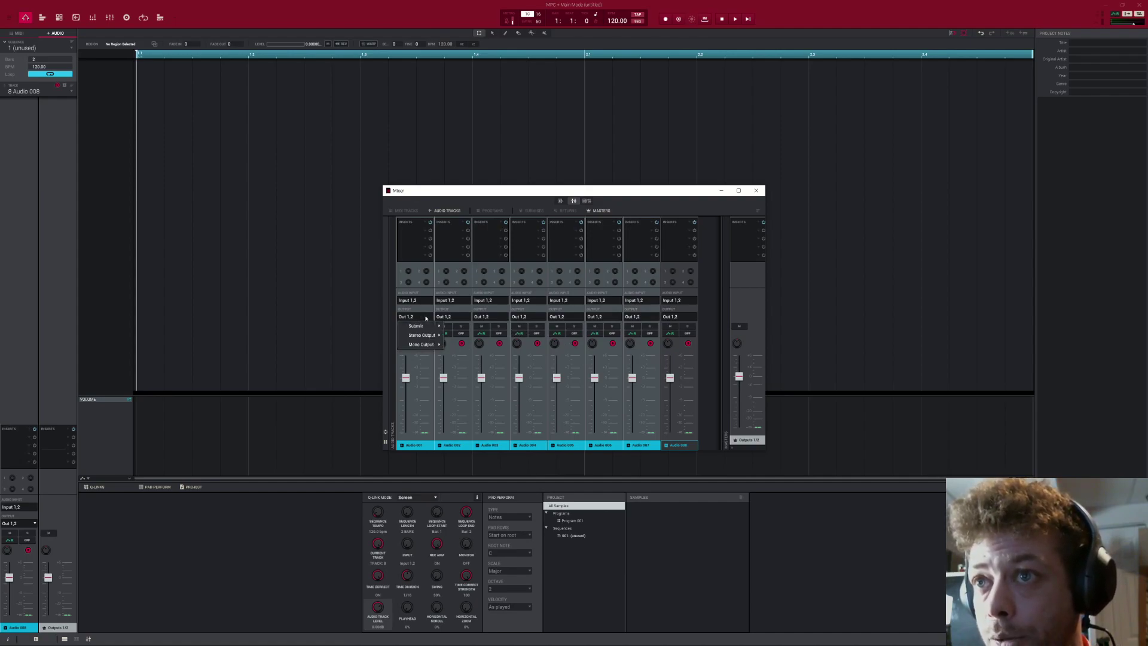
mouse_move(431, 338)
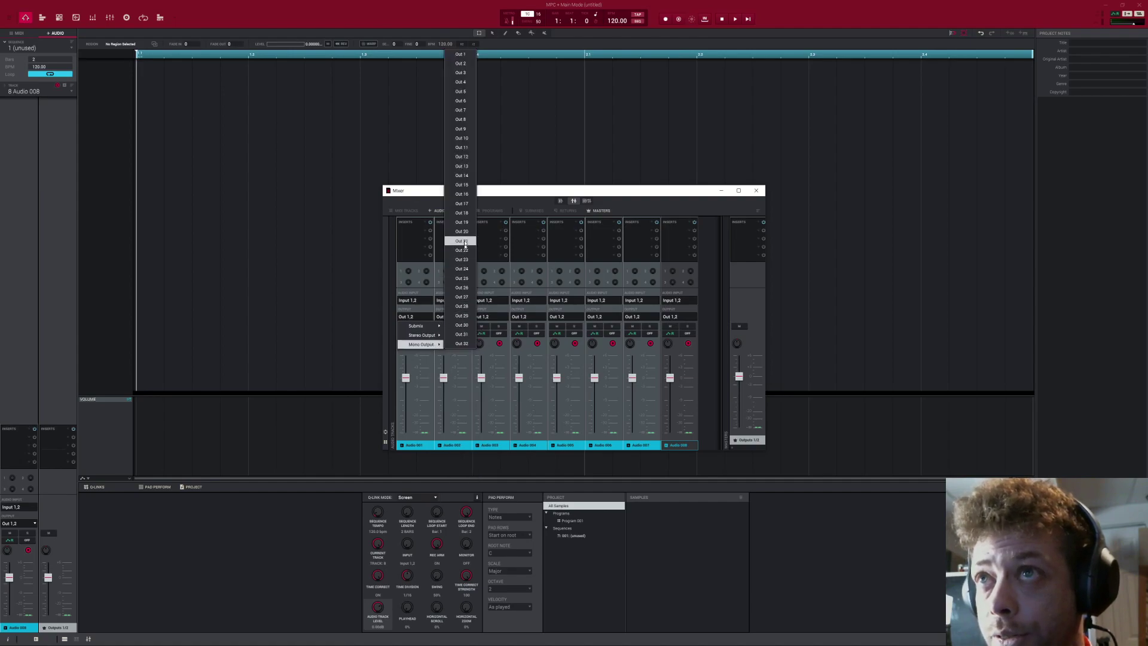
left_click(412, 305)
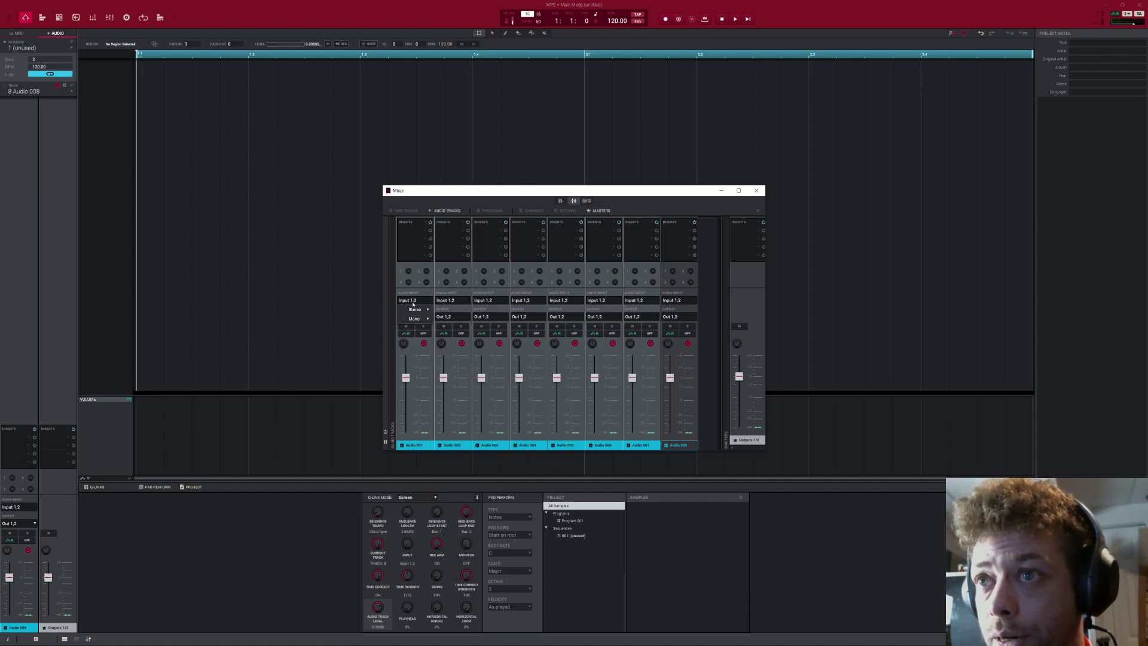
left_click(413, 301)
mouse_move(425, 309)
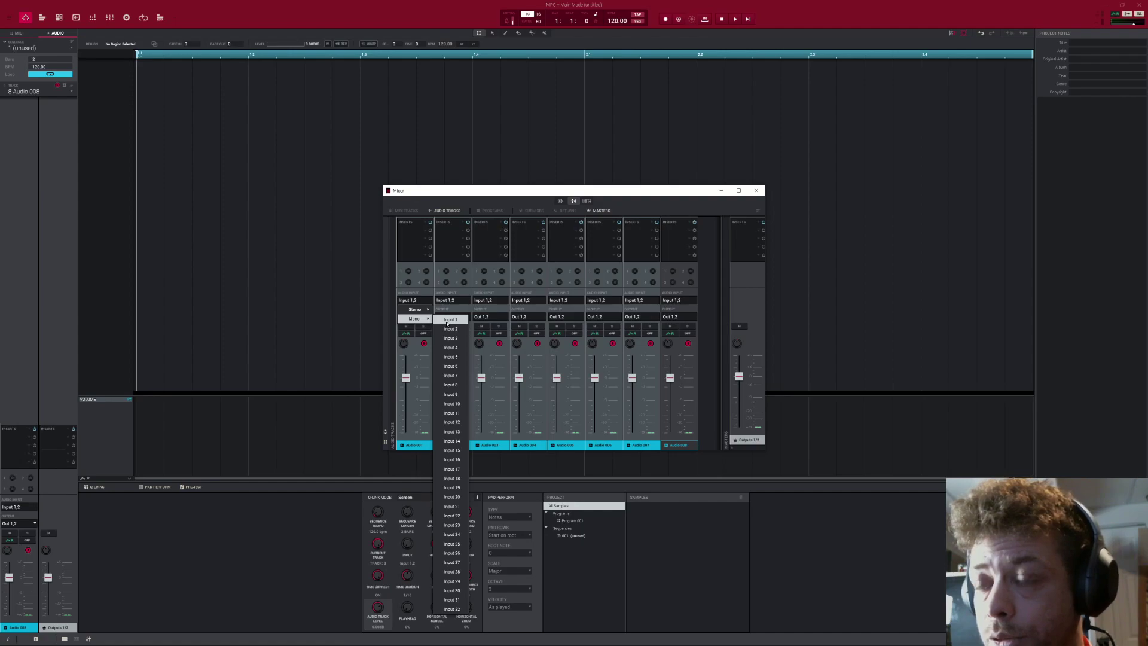
left_click(449, 320)
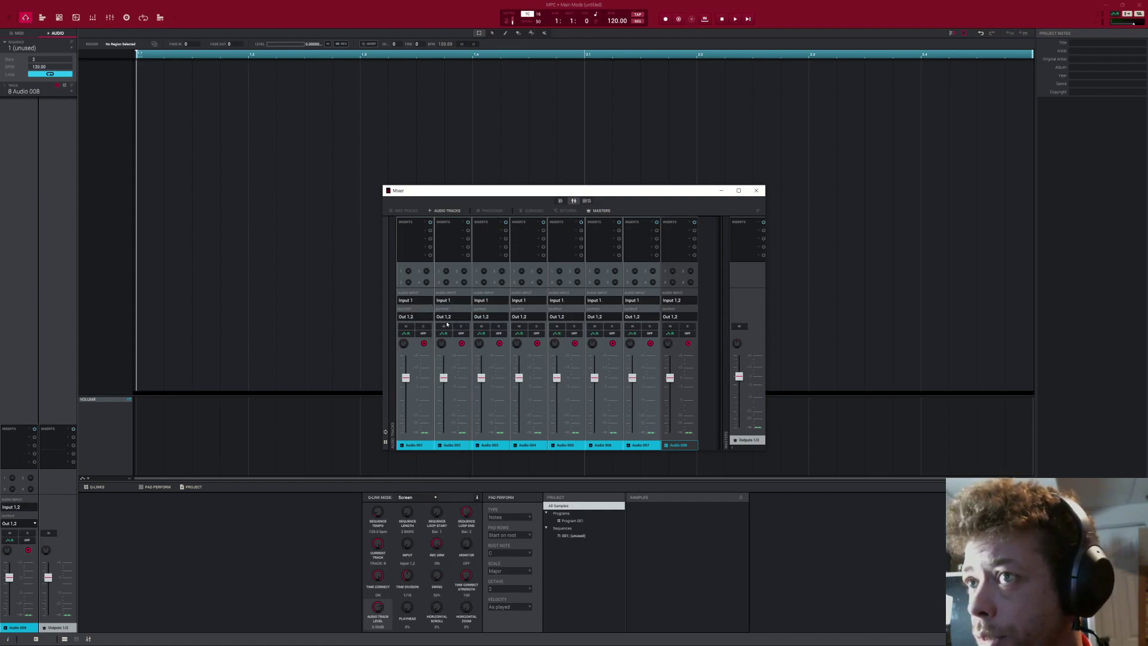
Change the tracks' input to mono Input 3, then to mono Input 4
left_click(420, 303)
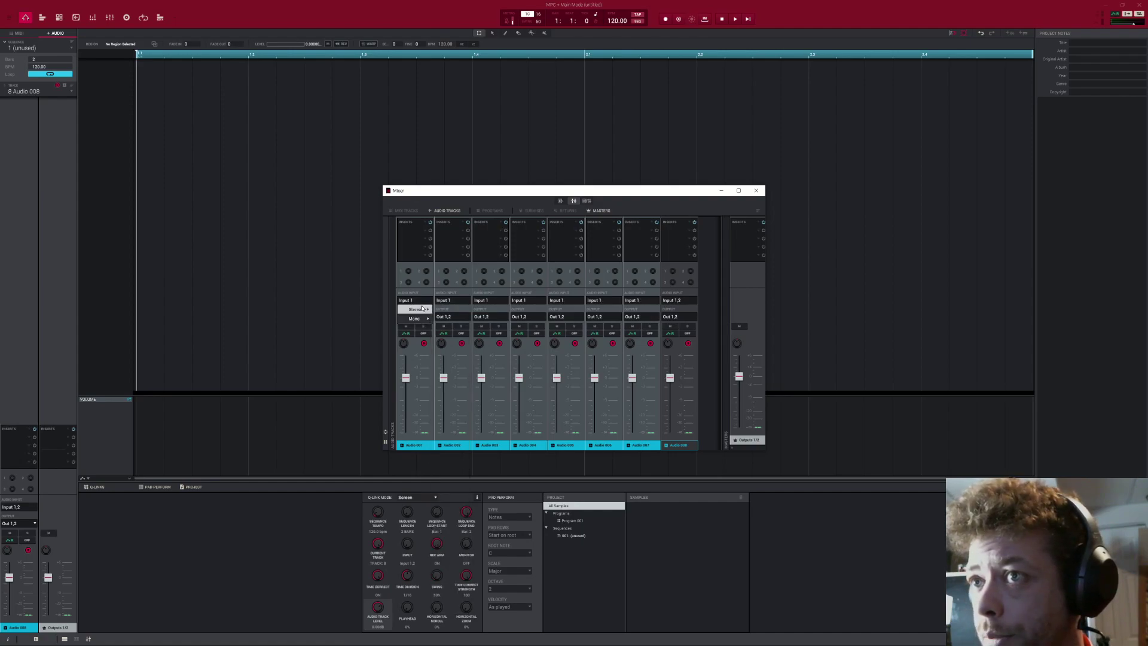
mouse_move(426, 309)
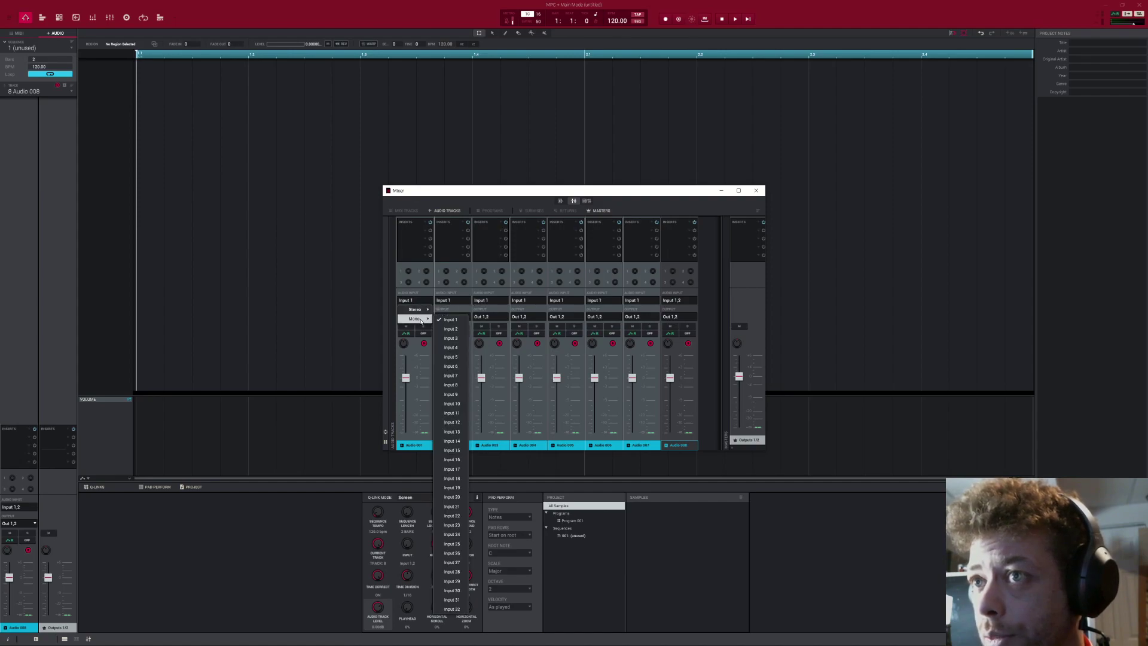
left_click(449, 338)
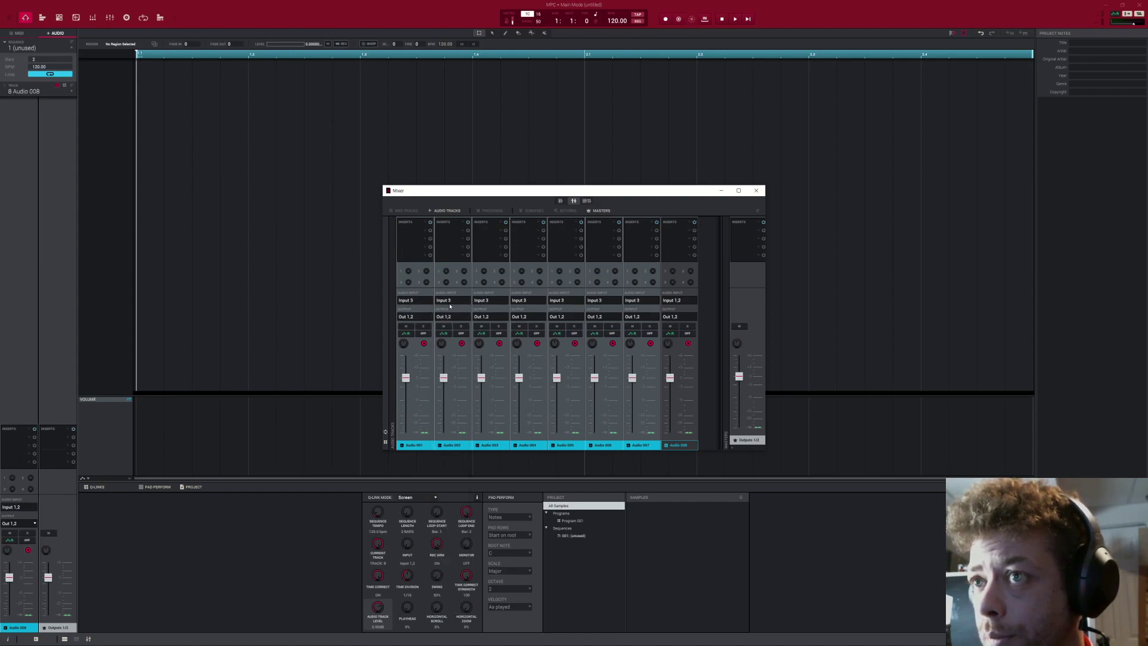
left_click(450, 303)
mouse_move(459, 320)
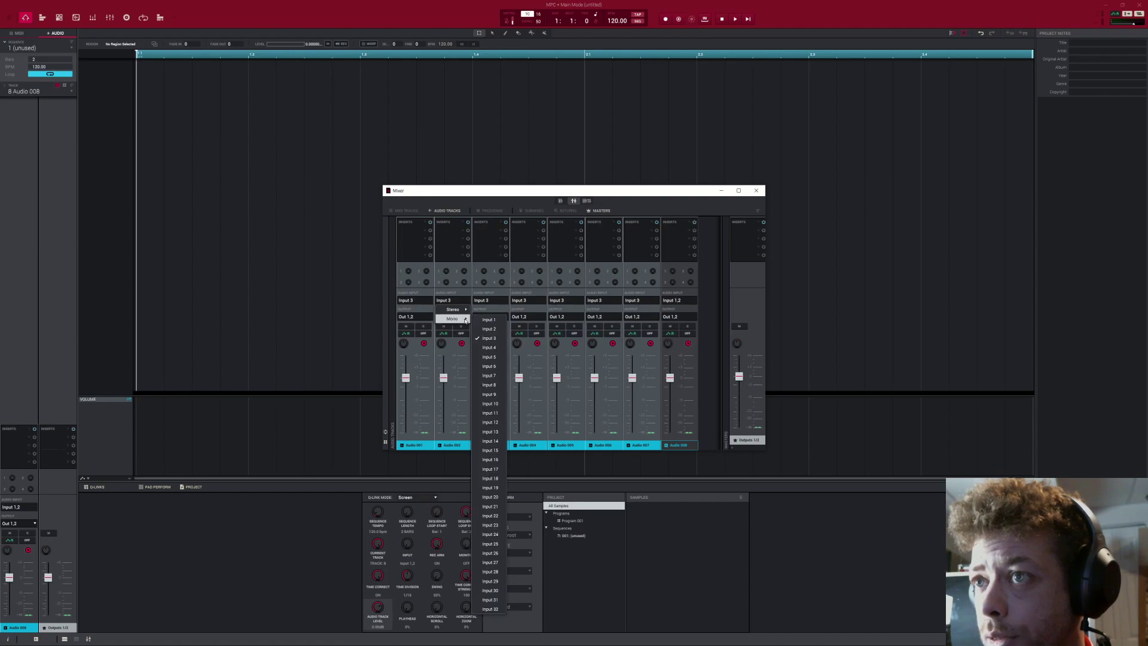
left_click(493, 348)
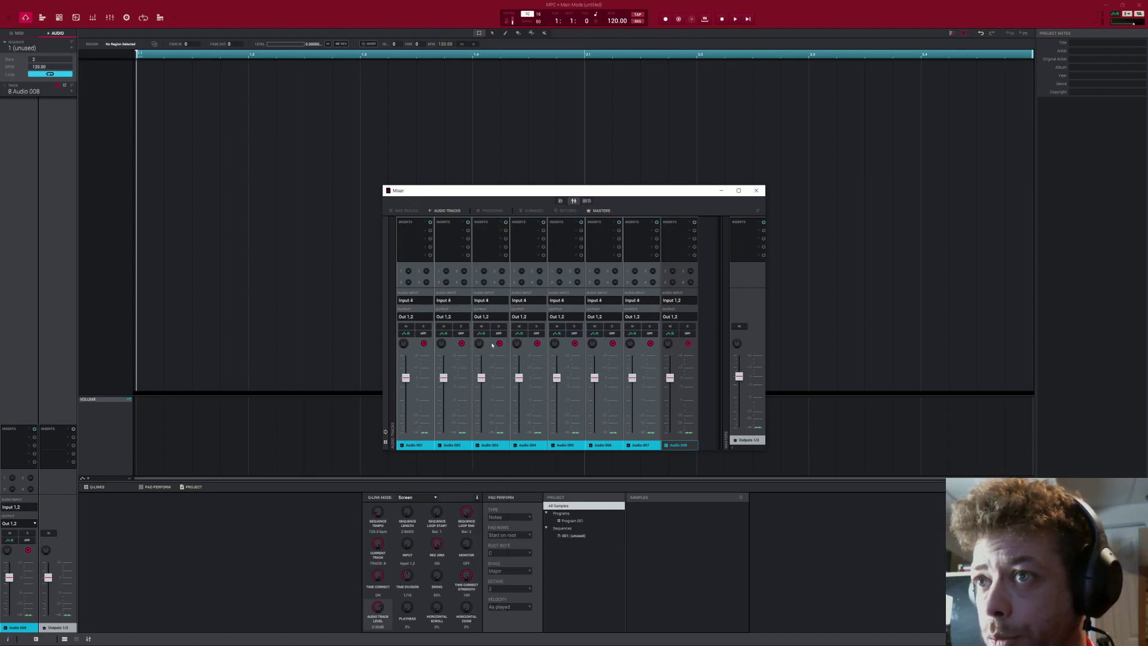
left_click(458, 301)
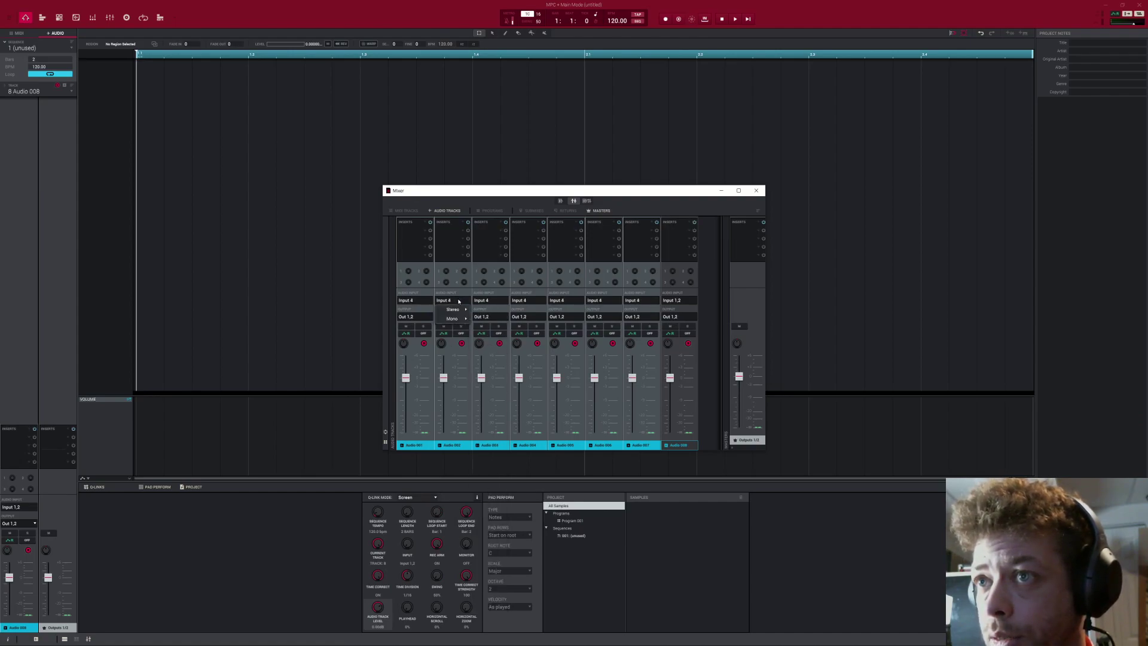
left_click(415, 306)
left_click(414, 301)
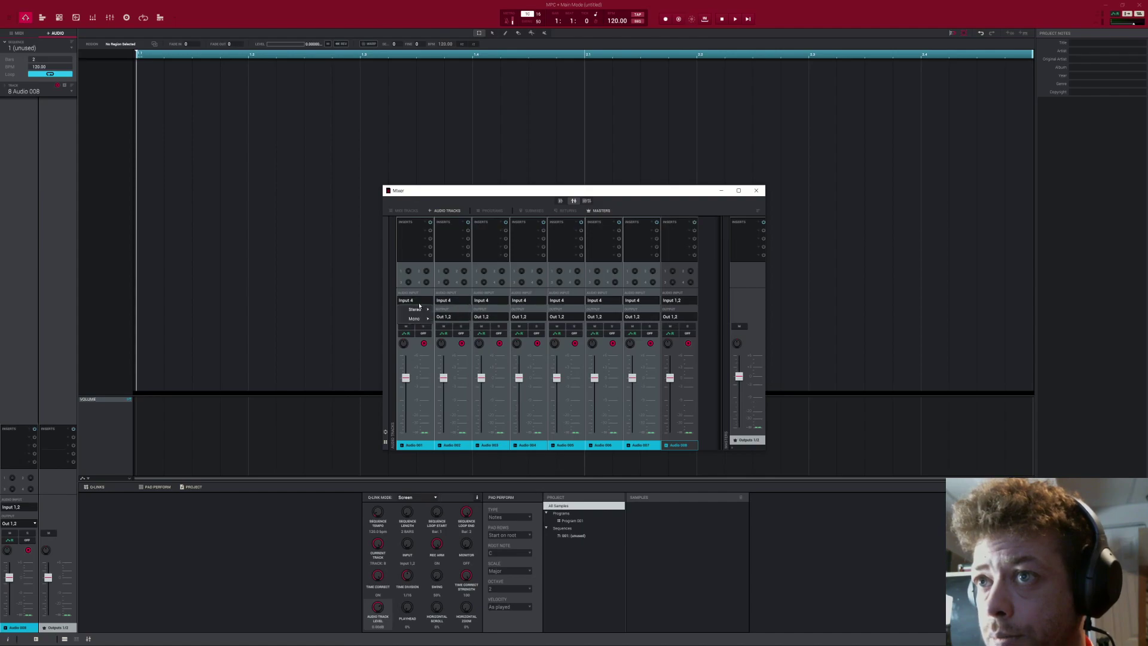
mouse_move(431, 310)
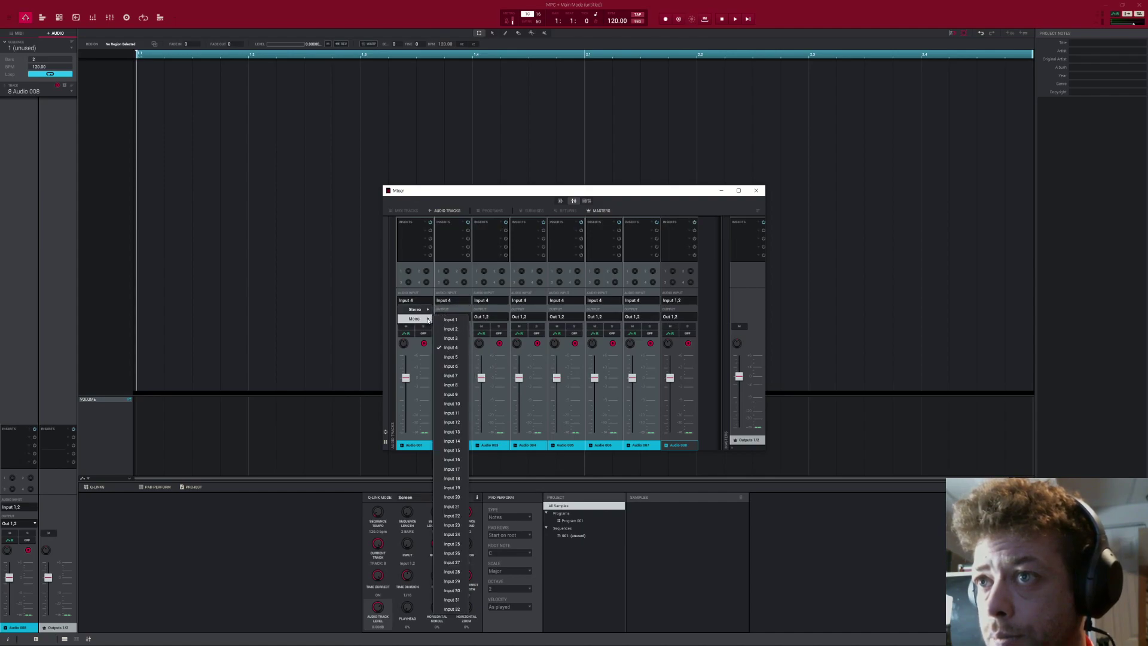
Set the input back to mono Input 3 and make track 2 the only selected channel
left_click(452, 338)
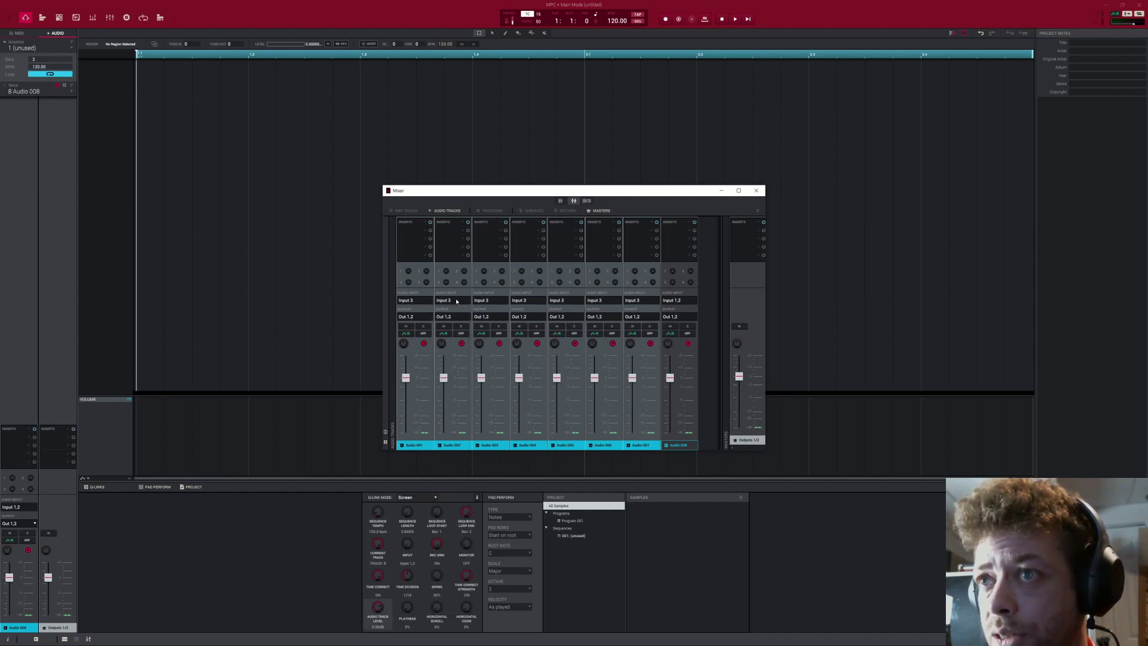
left_click(457, 301)
left_click(455, 351)
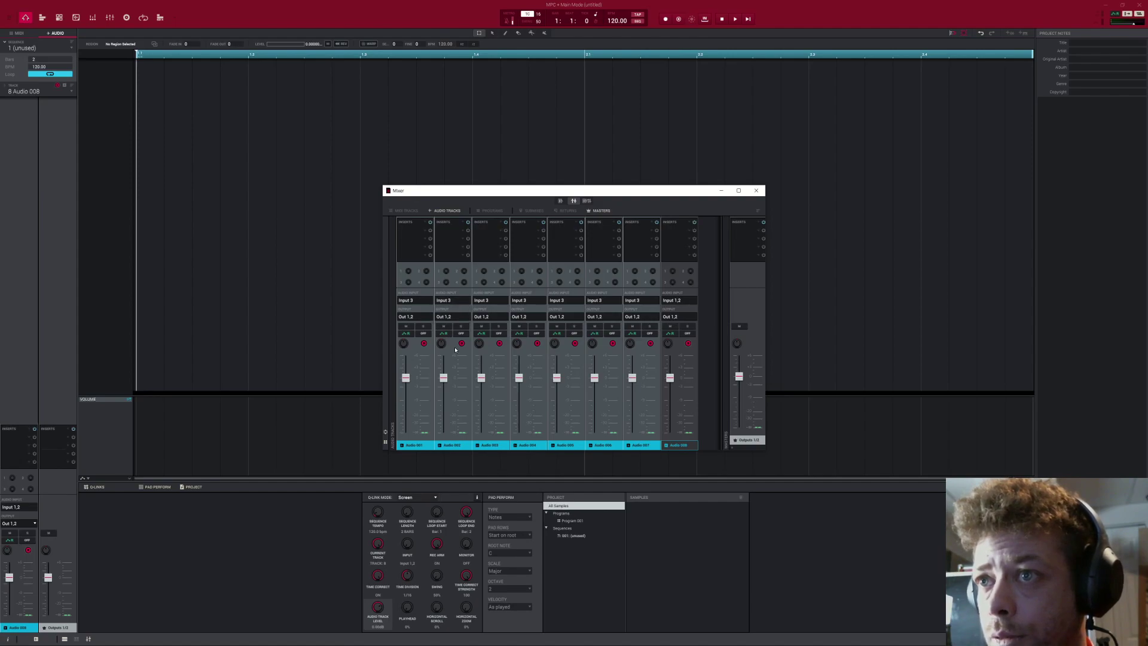
left_click(424, 301)
left_click(453, 300)
left_click(452, 301)
mouse_move(461, 309)
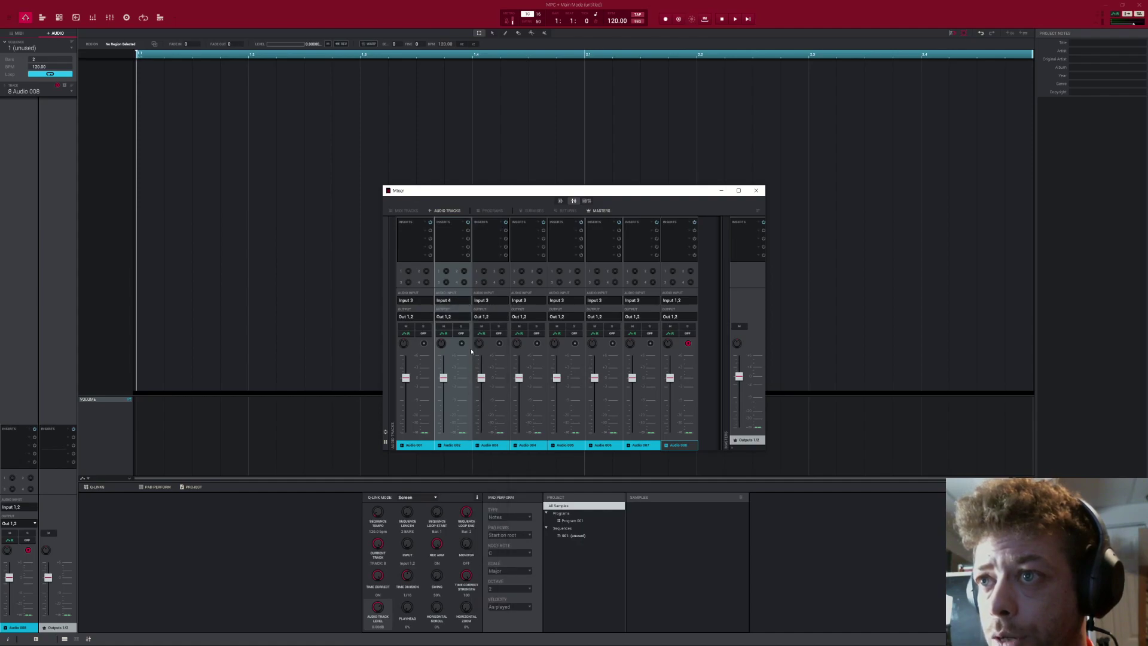
Feed Audio 003, 004 and 005 from mono Inputs 5, 6 and 7
left_click(481, 303)
mouse_move(492, 324)
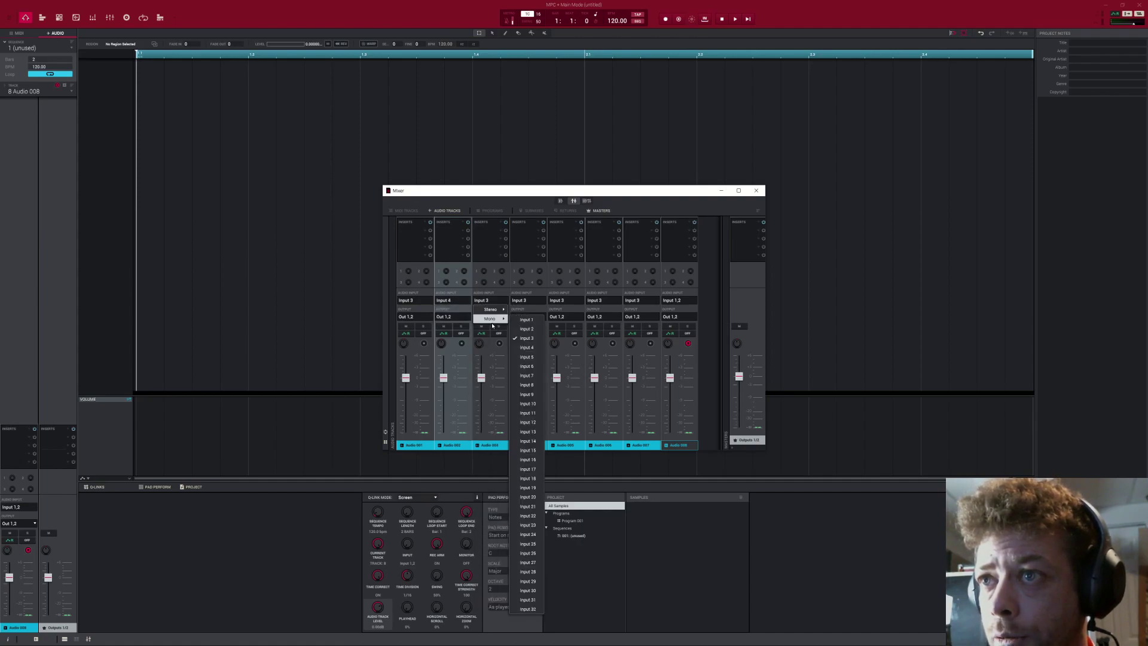
left_click(524, 357)
left_click(534, 300)
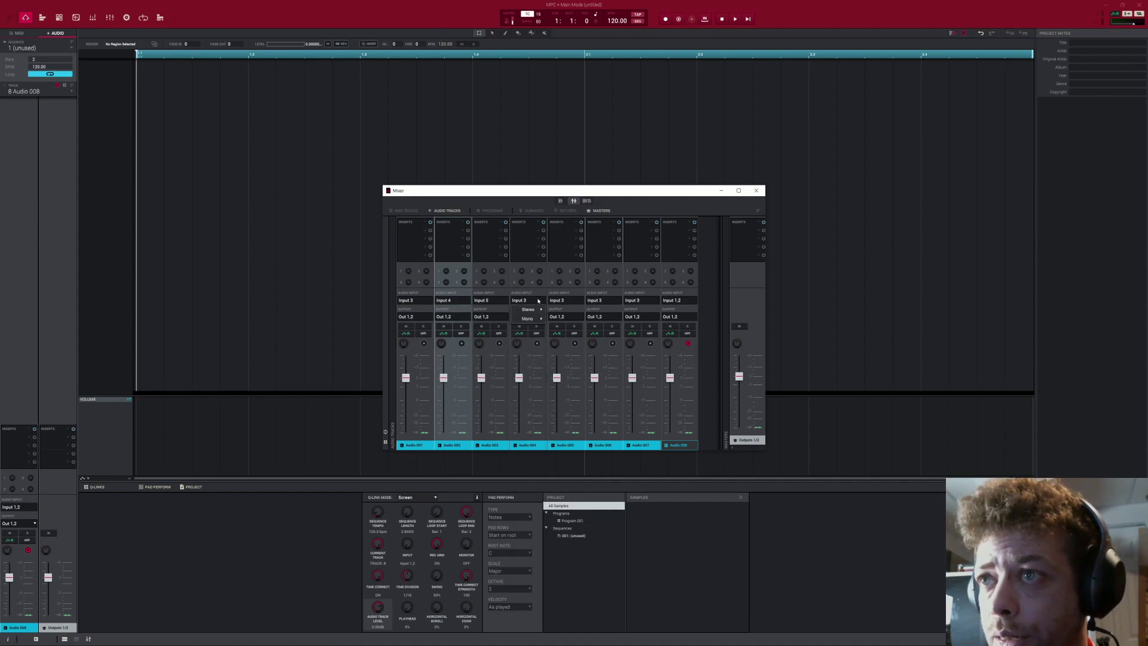
mouse_move(530, 318)
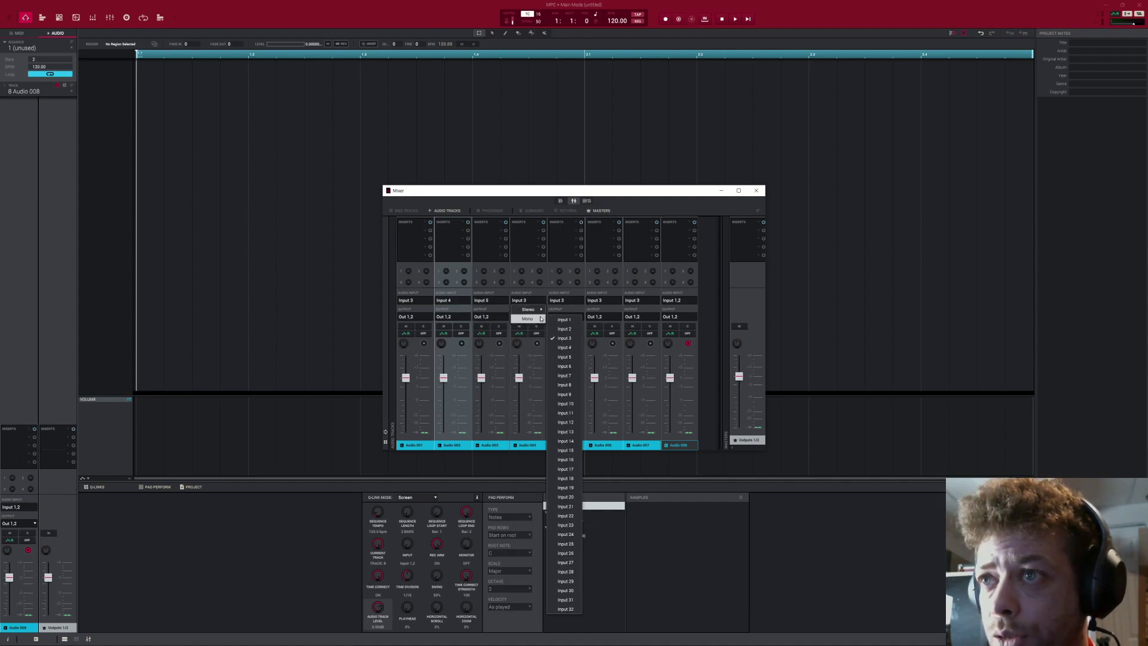
left_click(564, 366)
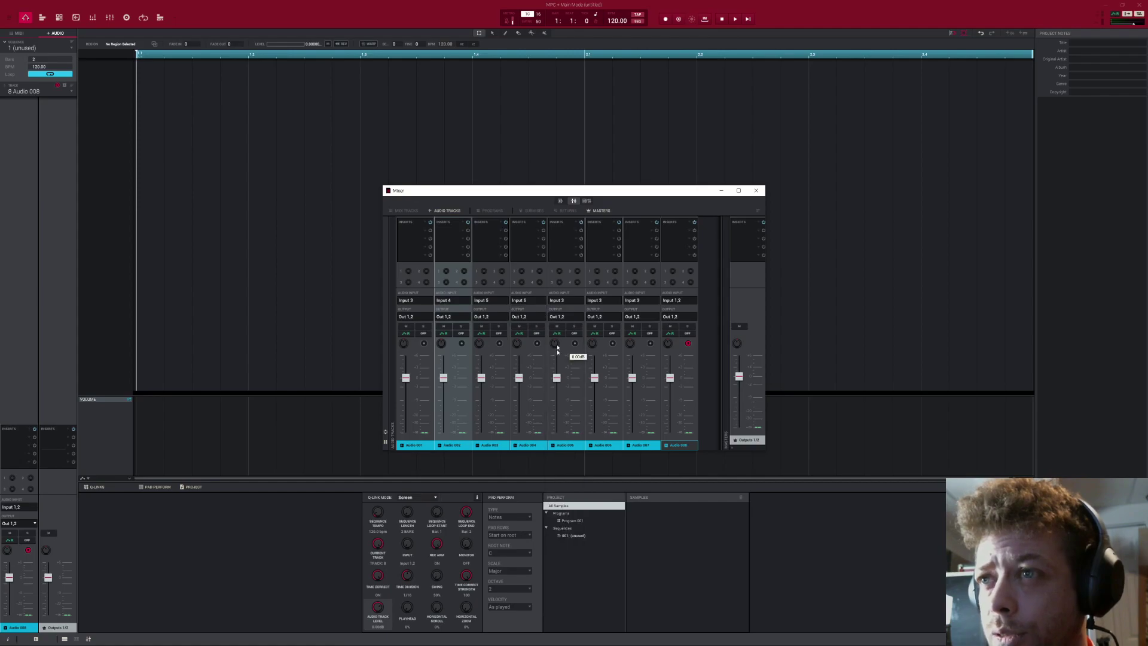
left_click(579, 303)
mouse_move(573, 318)
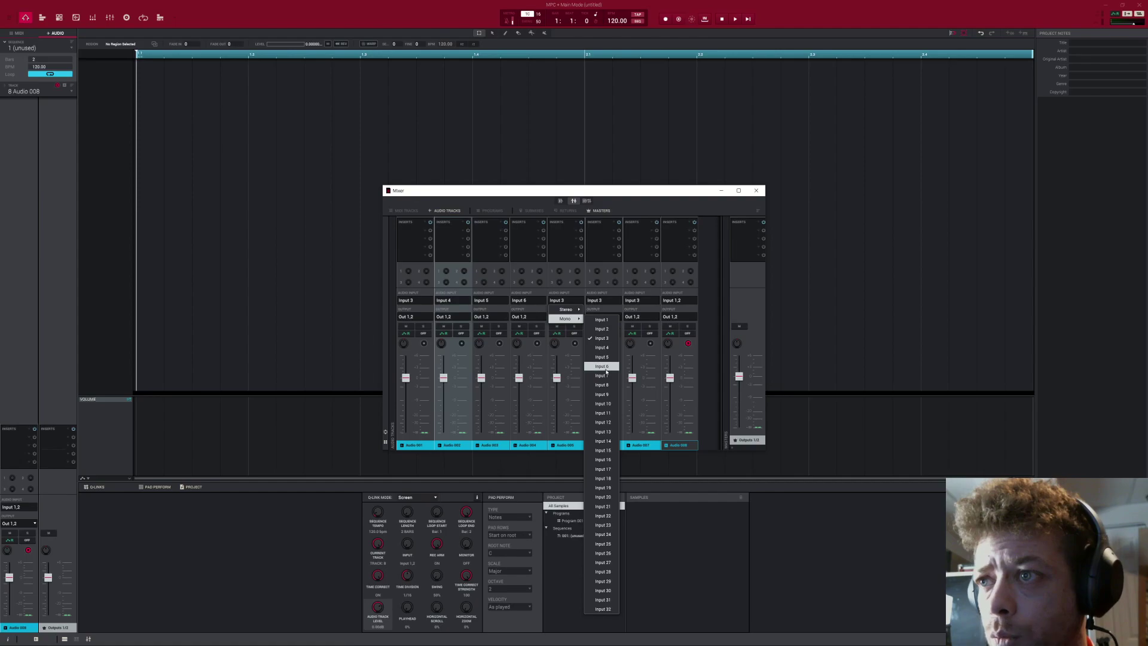
left_click(607, 375)
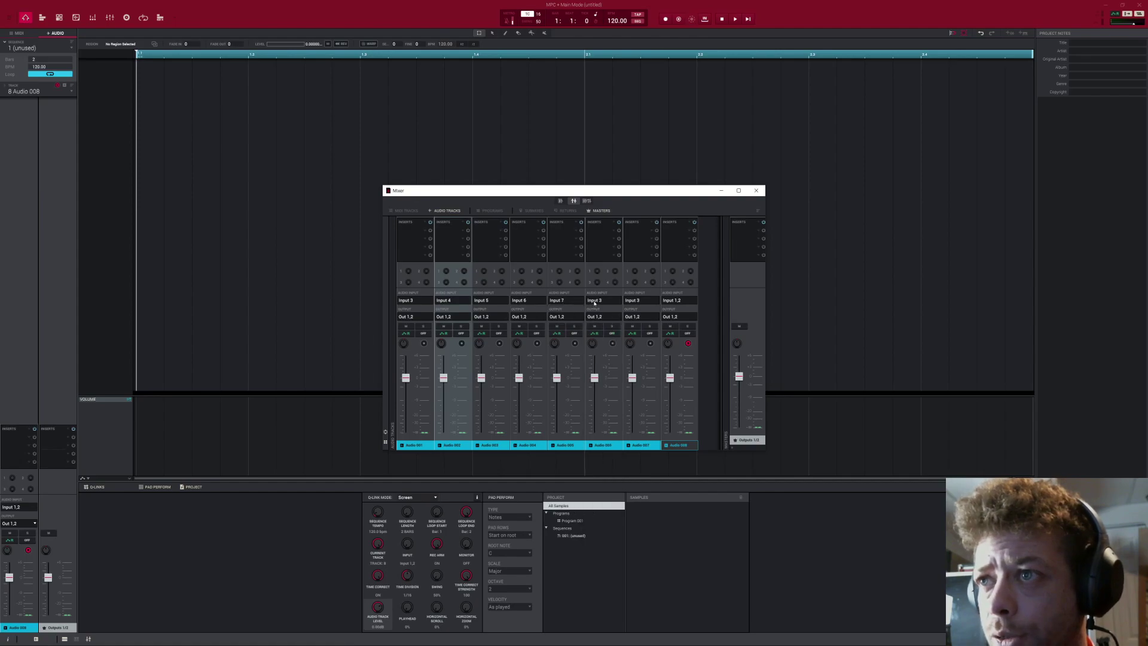
Feed Audio 006, 007 and 008 from mono Inputs 8, 9 and 10
left_click(598, 300)
mouse_move(596, 319)
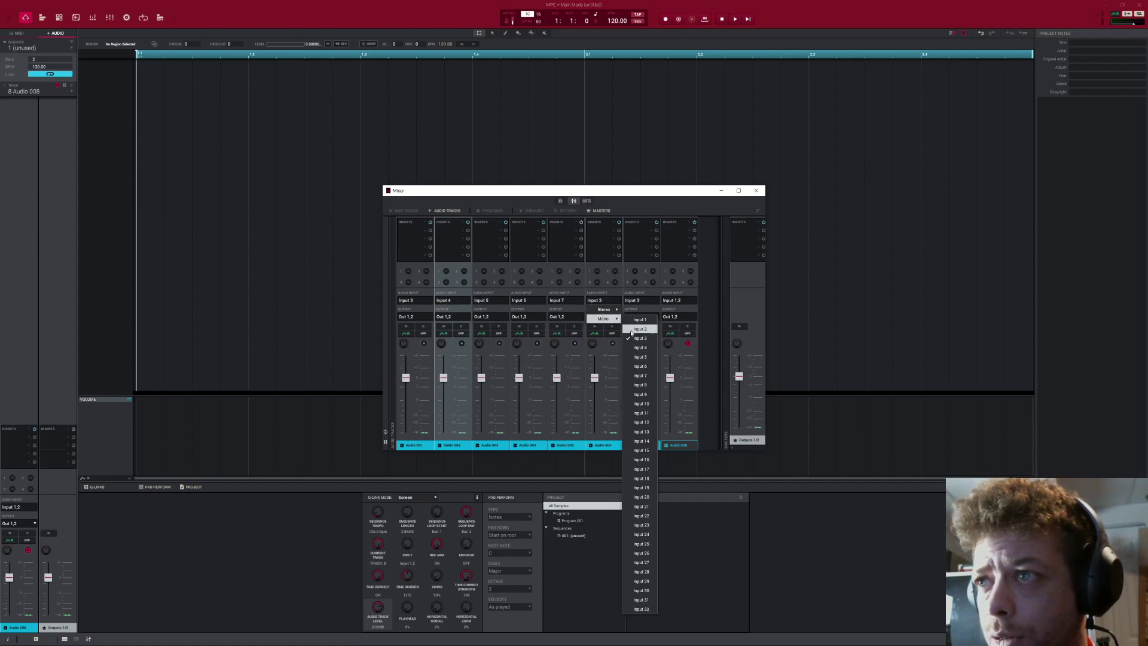
left_click(638, 385)
left_click(649, 302)
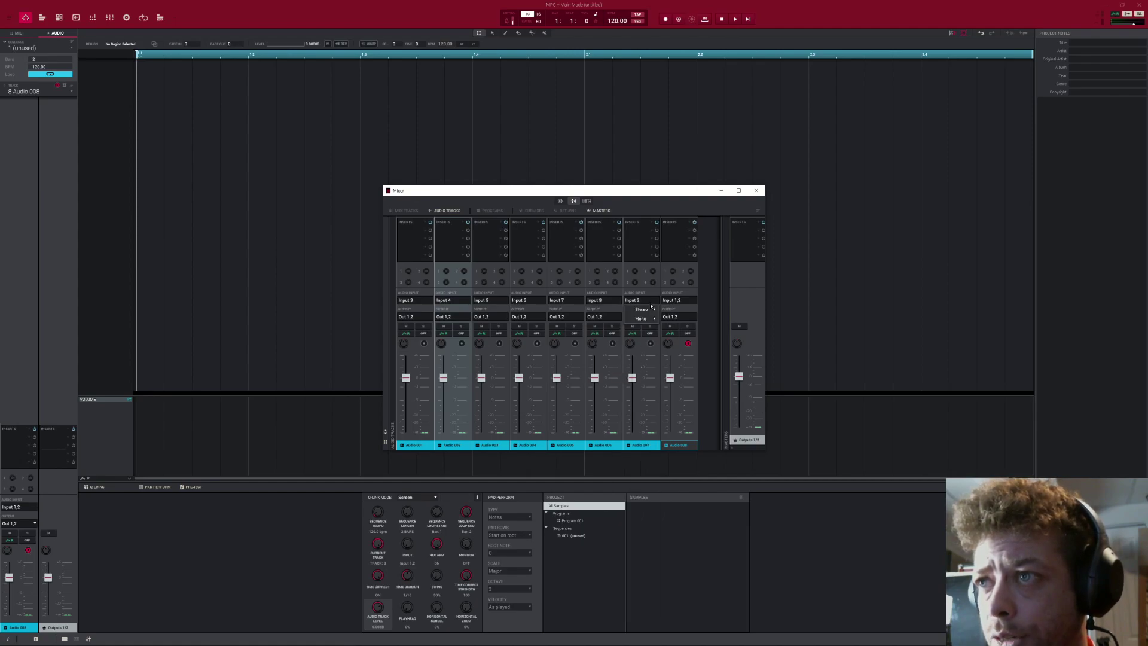
mouse_move(649, 319)
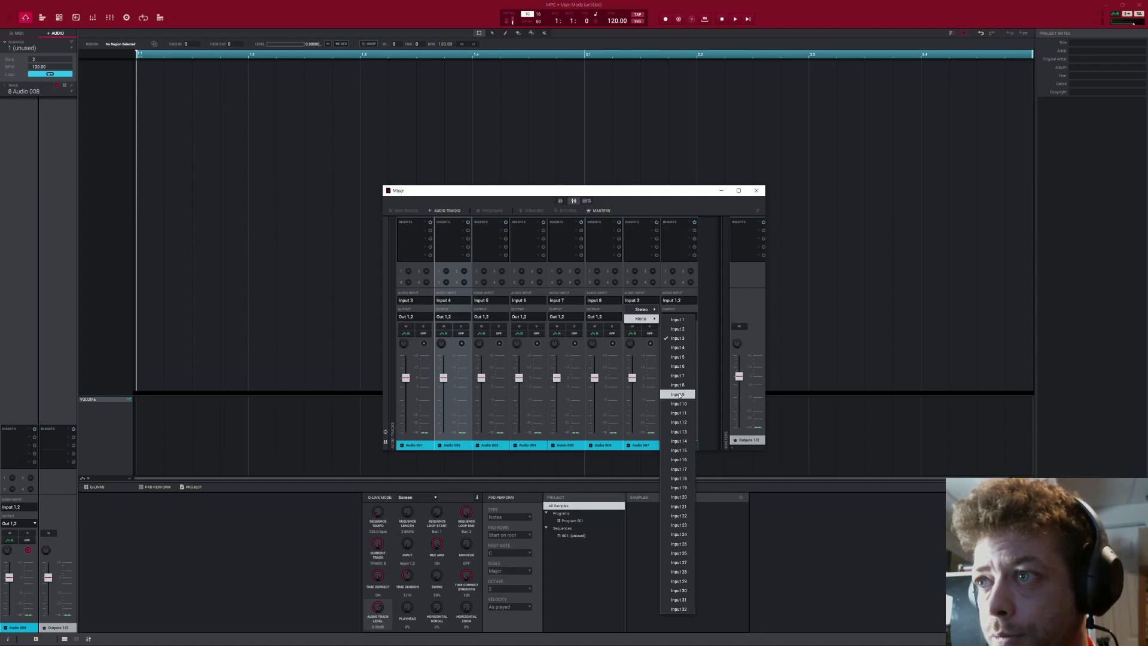
left_click(679, 394)
left_click(670, 301)
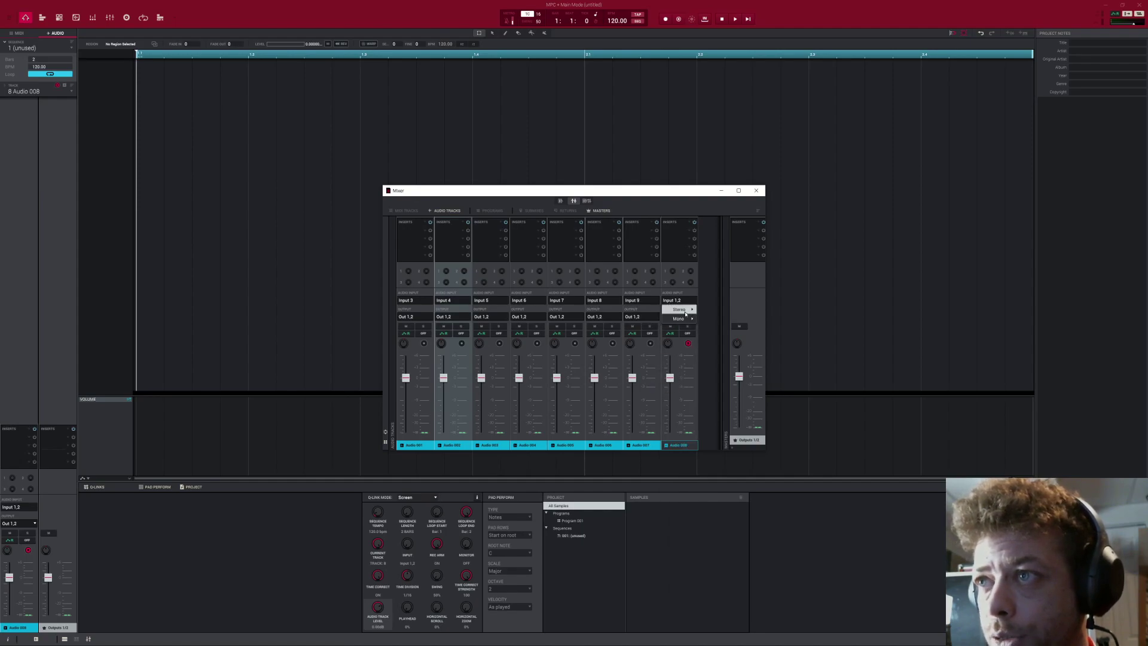
mouse_move(679, 318)
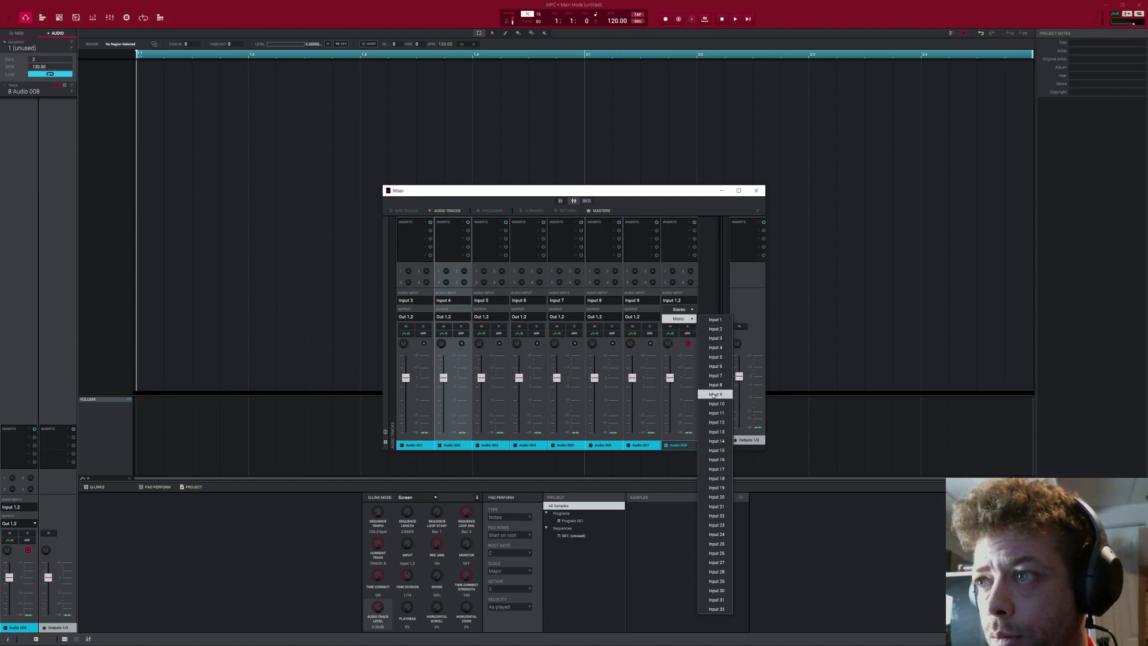
left_click(709, 404)
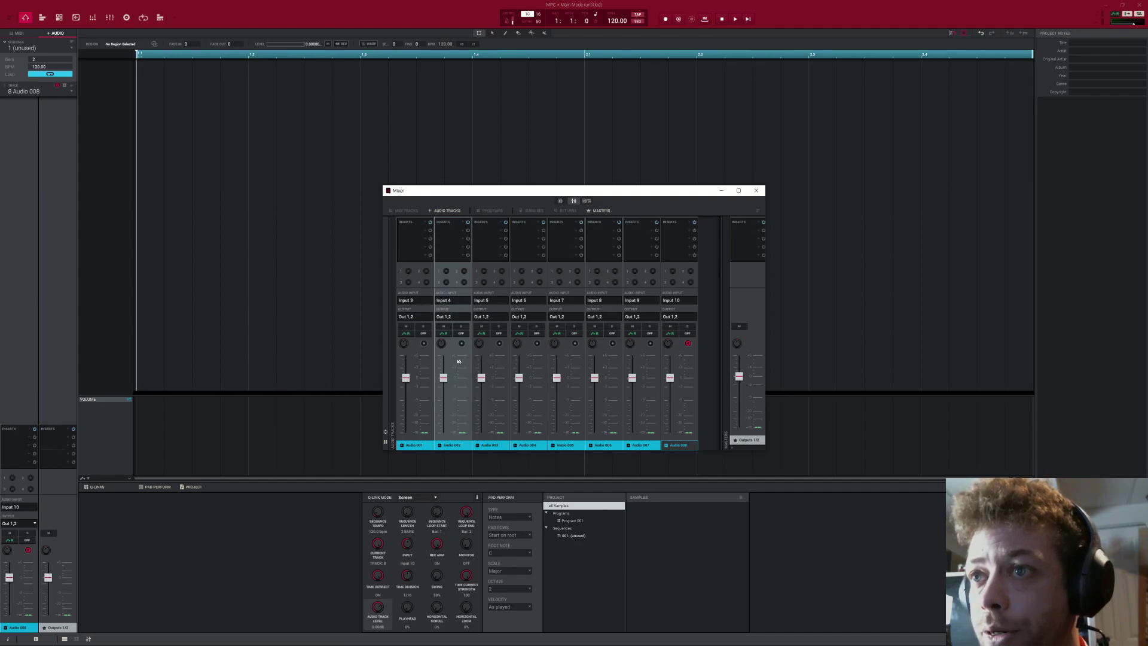
Set input monitoring to IN on all eight audio tracks, Audio 001 to 008
left_click(422, 333)
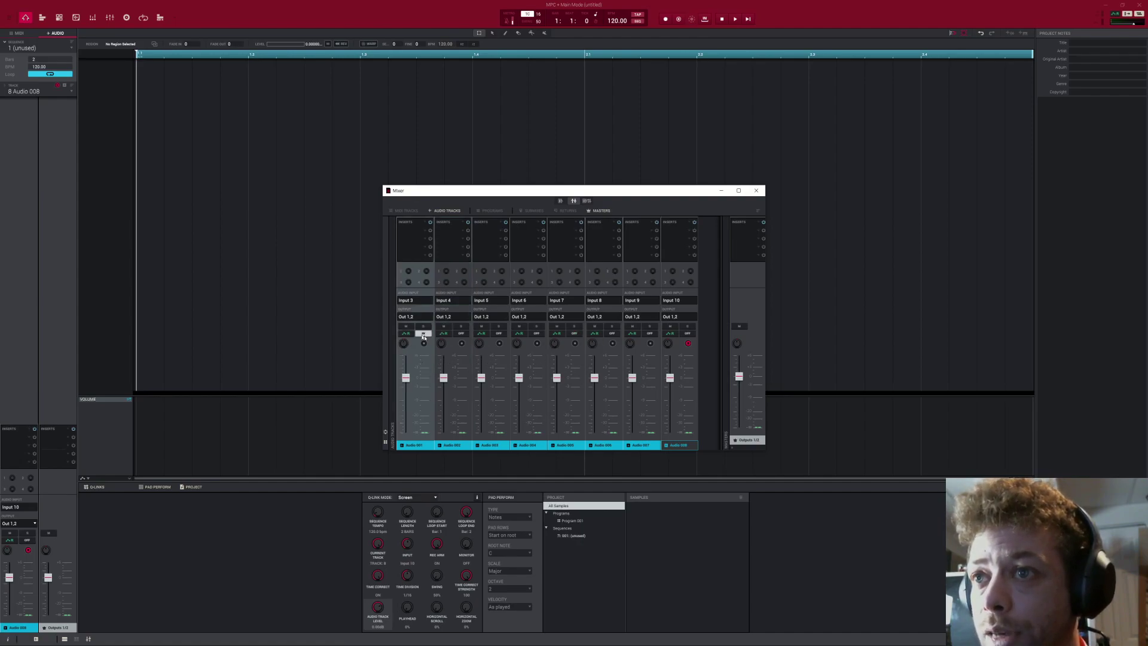
left_click(461, 333)
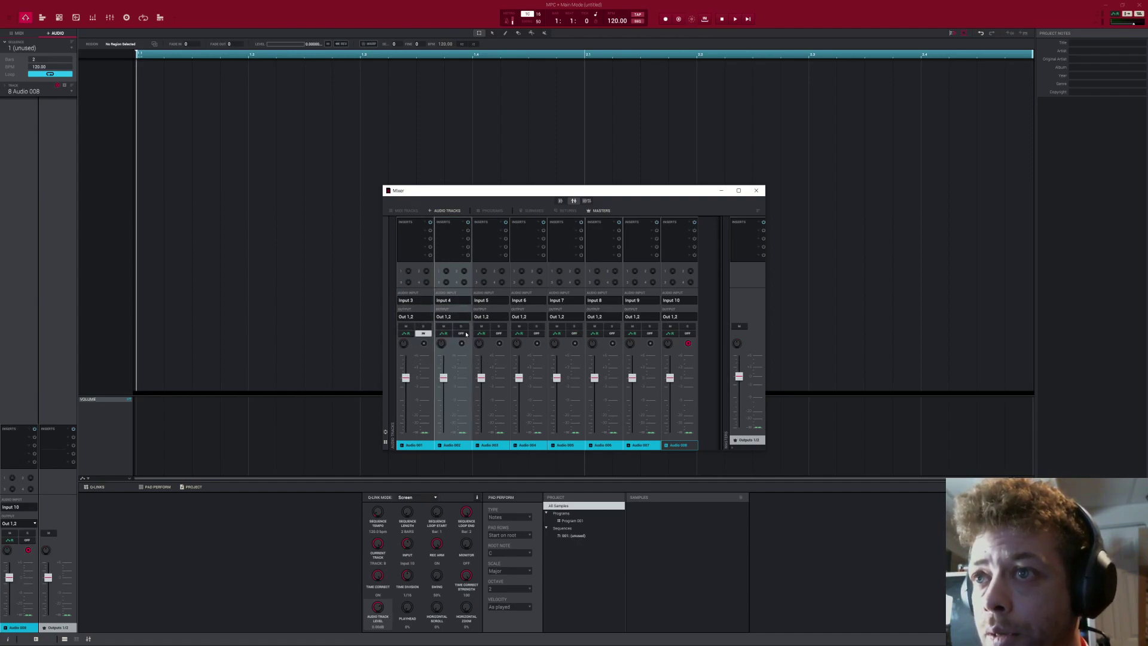
left_click(499, 333)
left_click(537, 334)
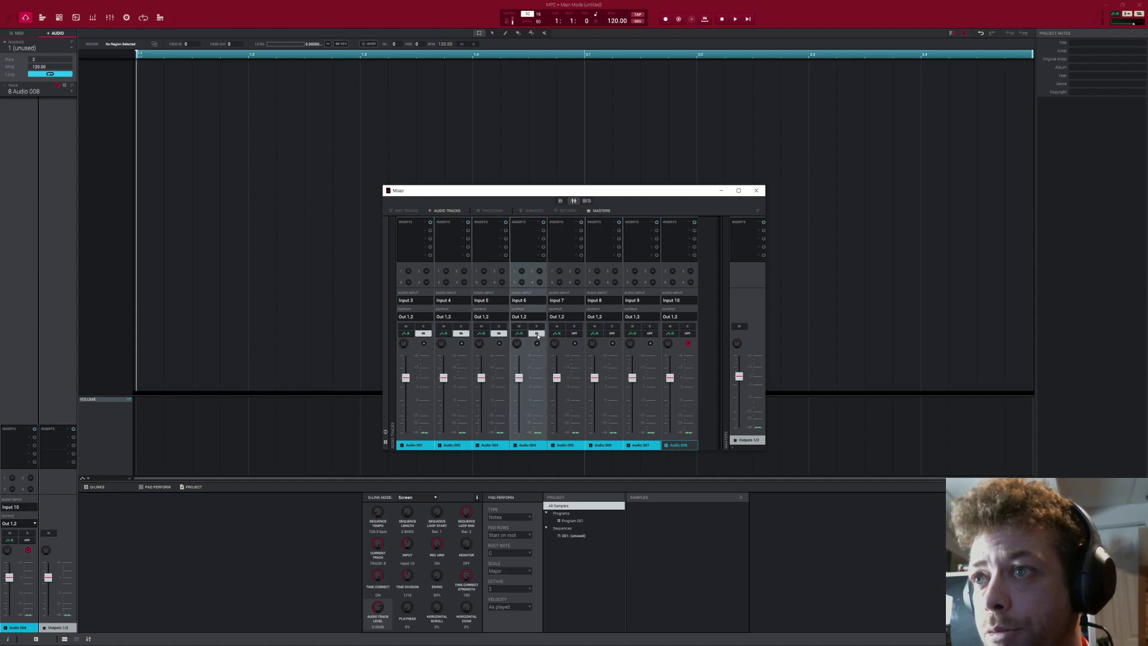
left_click(574, 333)
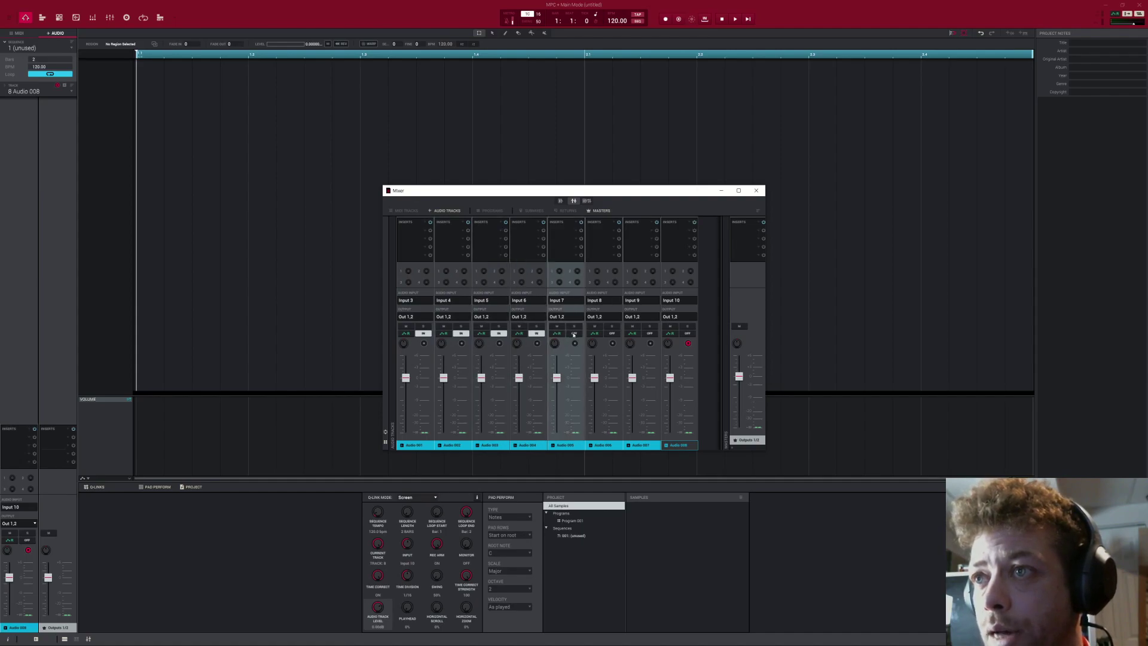
left_click(612, 333)
left_click(651, 333)
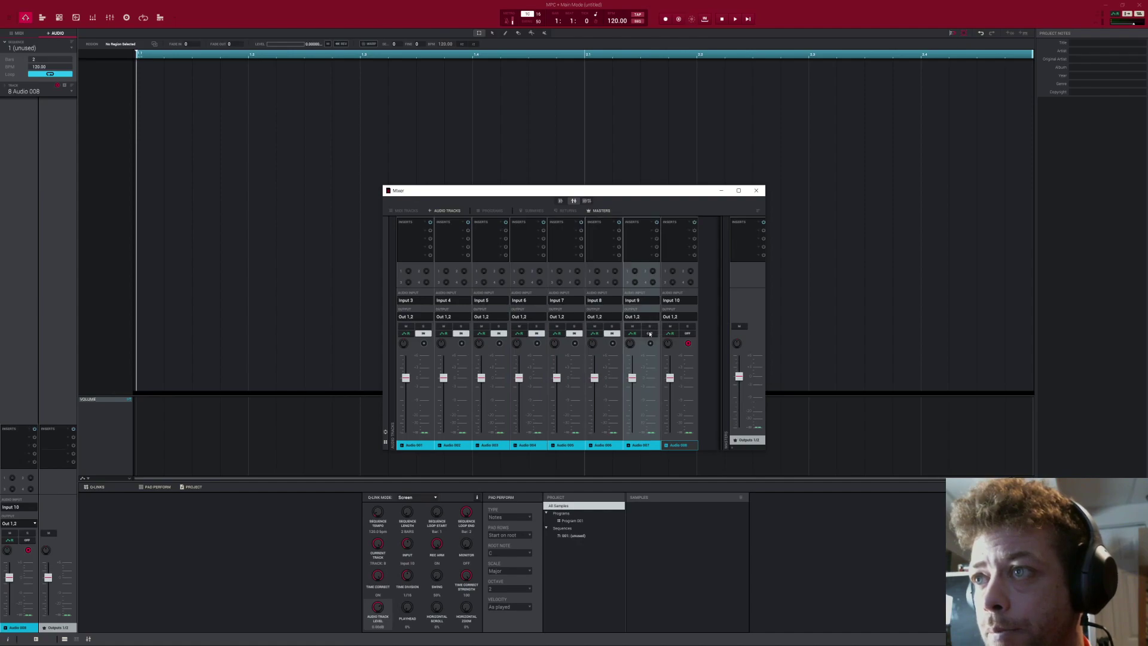
left_click(687, 334)
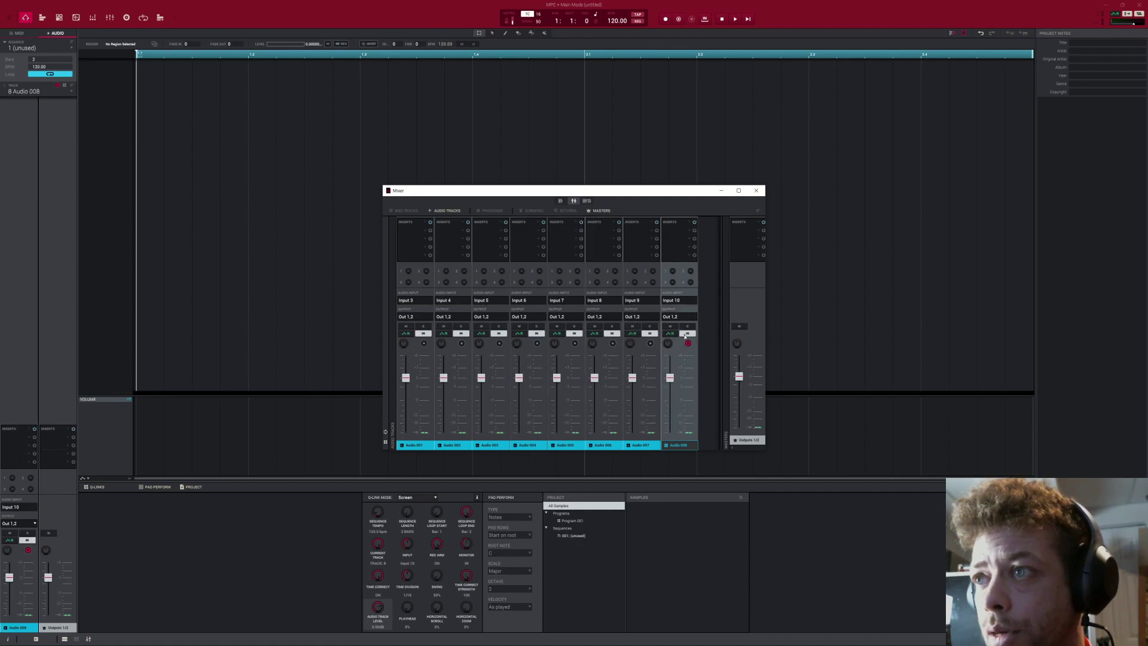
Record-arm Audio 007 down through Audio 001 so all eight tracks are armed
left_click(651, 343)
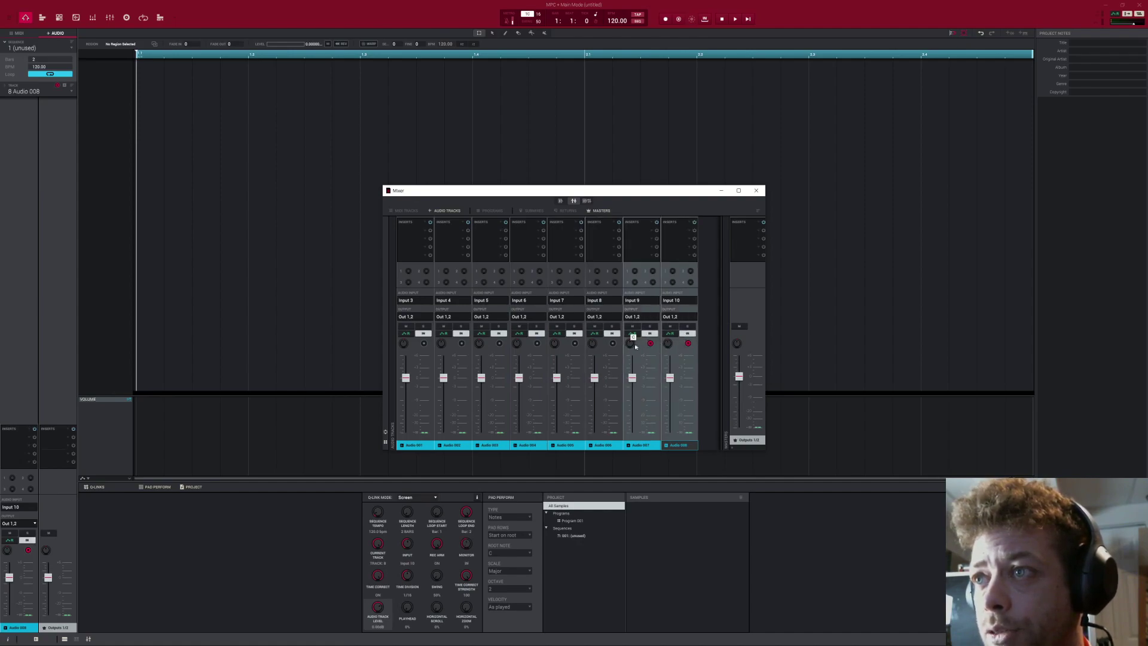
left_click(613, 344)
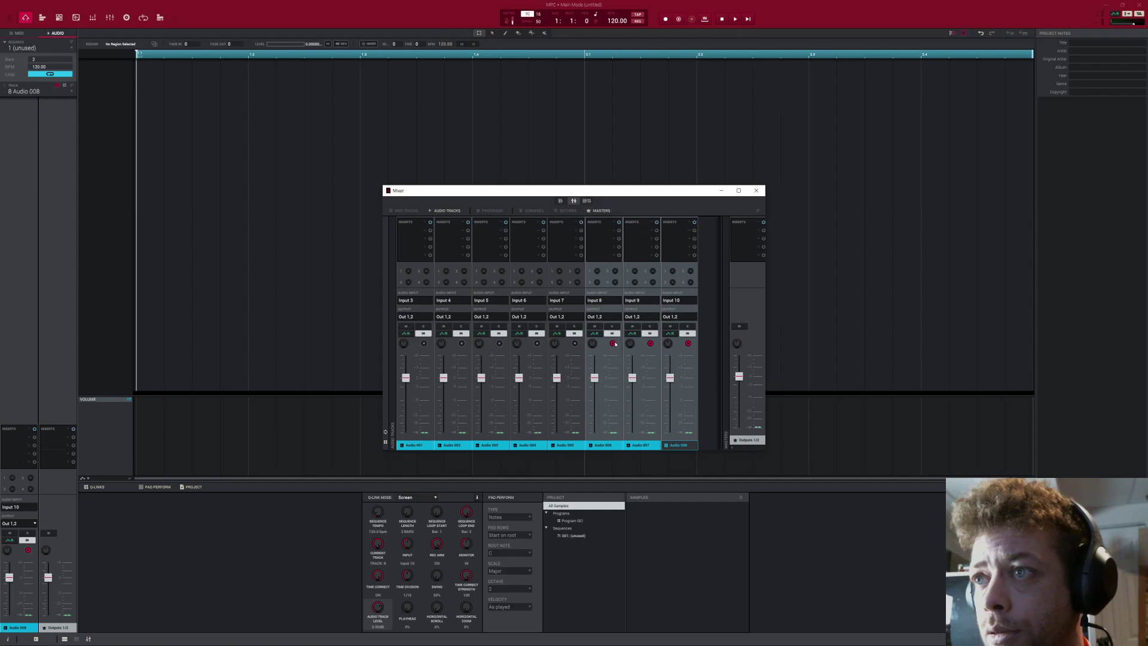
left_click(575, 344)
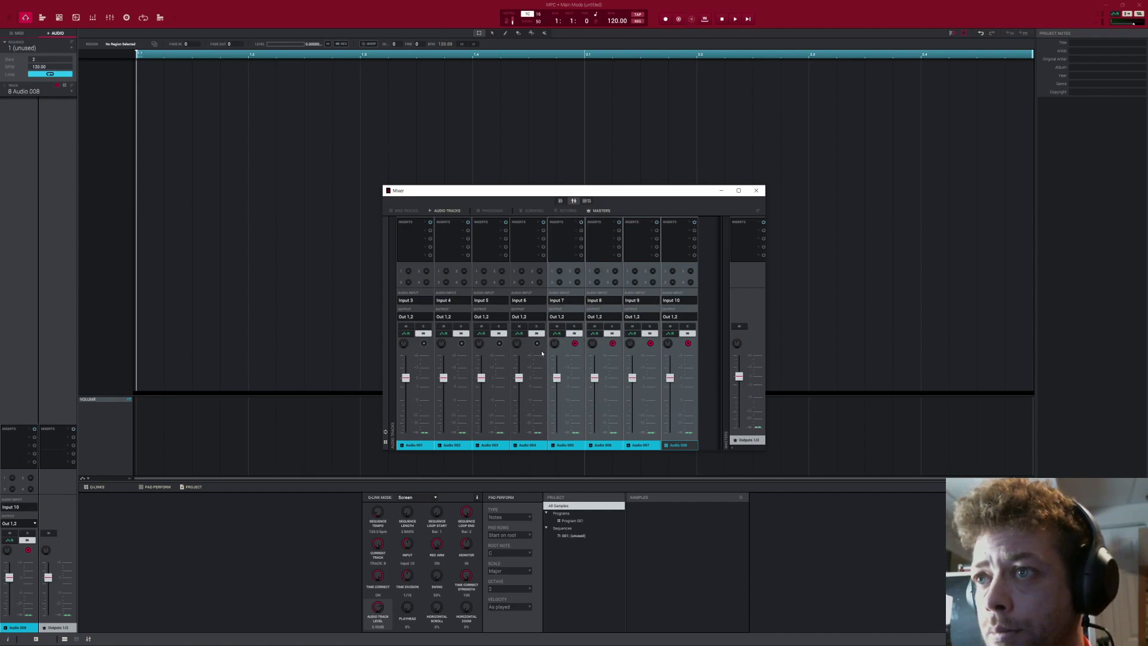
left_click(537, 344)
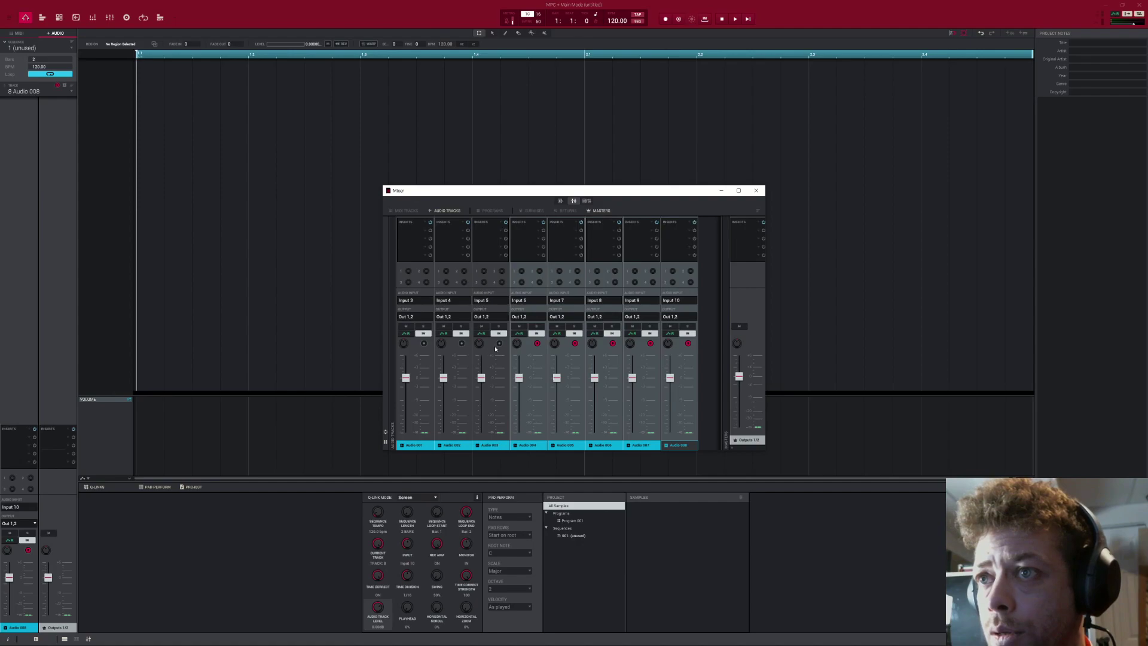
left_click(499, 345)
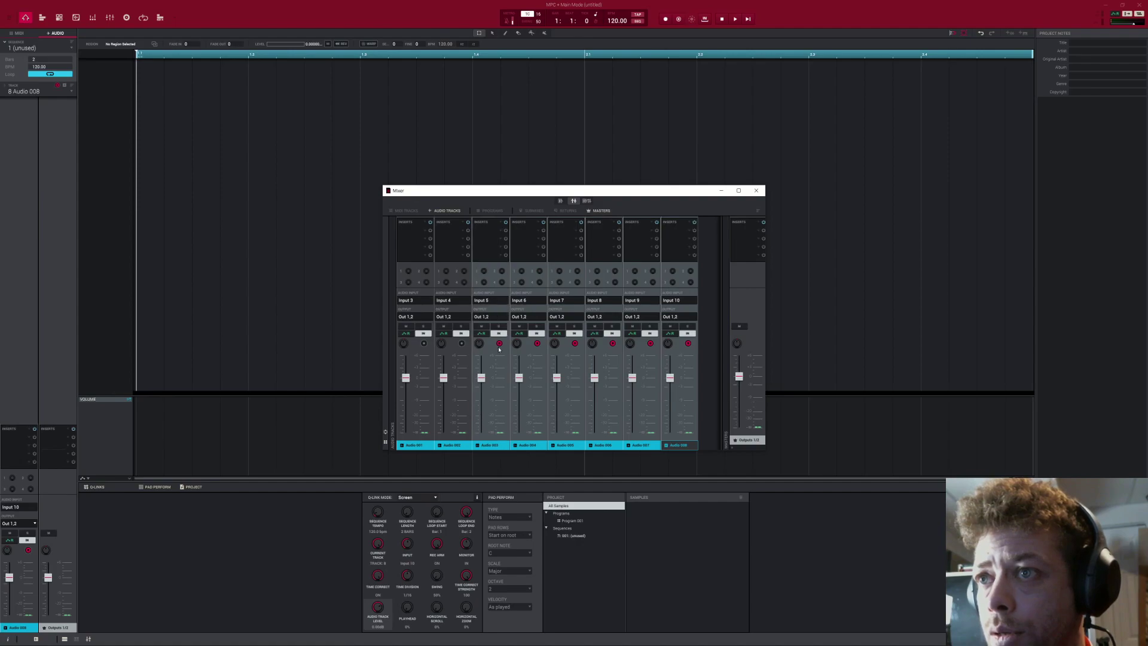
left_click(464, 343)
left_click(424, 343)
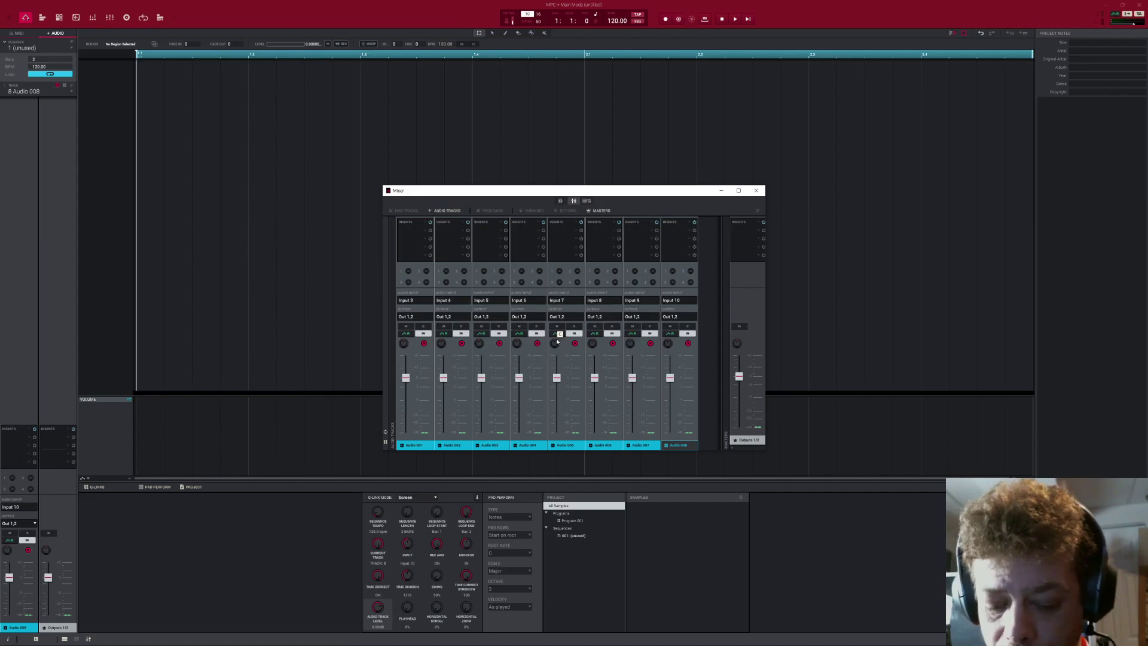
Switch to the Remote Live View showing the MPC hardware playing Sequence 06
key("alt+Tab")
key("alt+Tab")
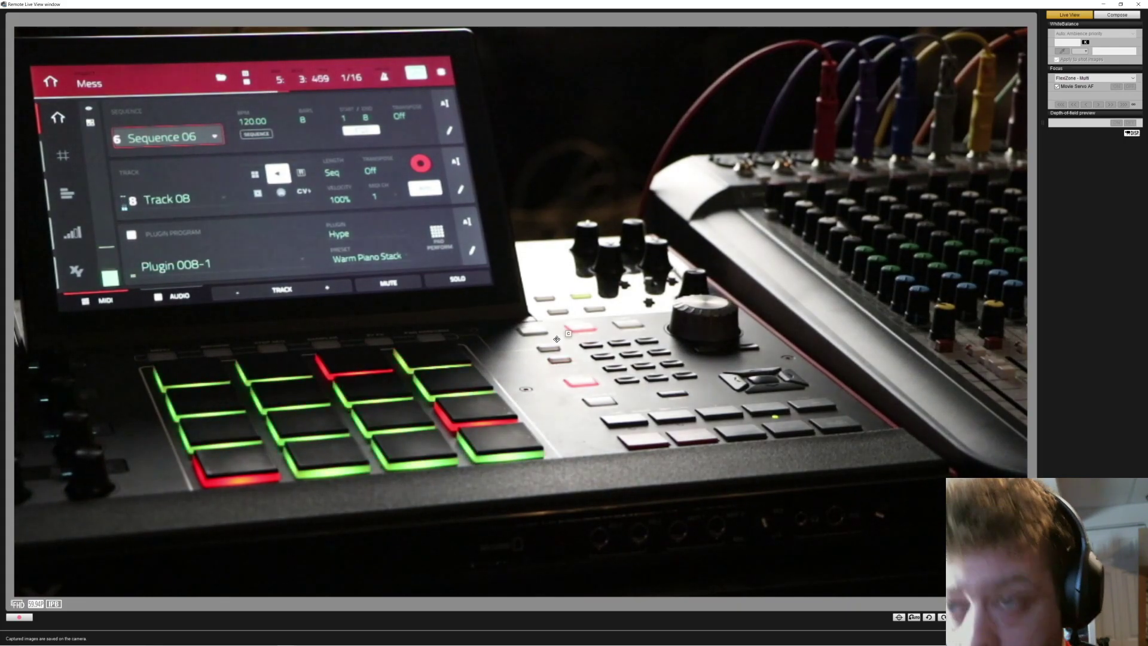
Bring the MPC Mixer over the live view to watch the eight tracks' input meters
key("alt+Tab")
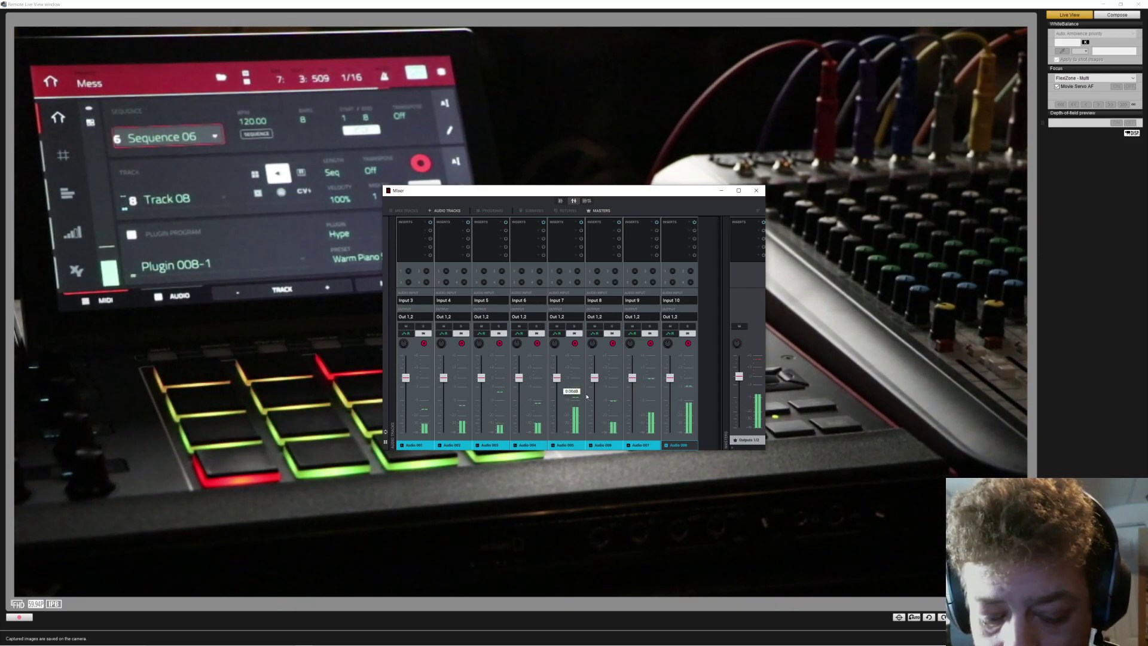
Return to the MPC main window and record a live take onto armed Audio 008
key("alt+Tab")
key("alt+Tab")
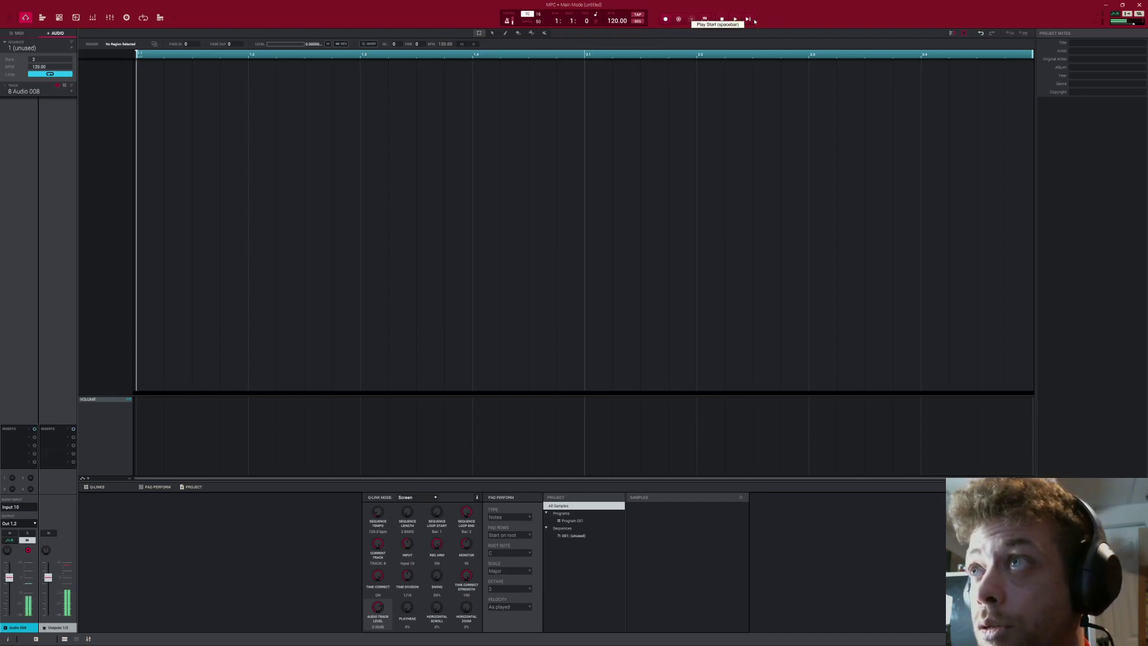
left_click(735, 20)
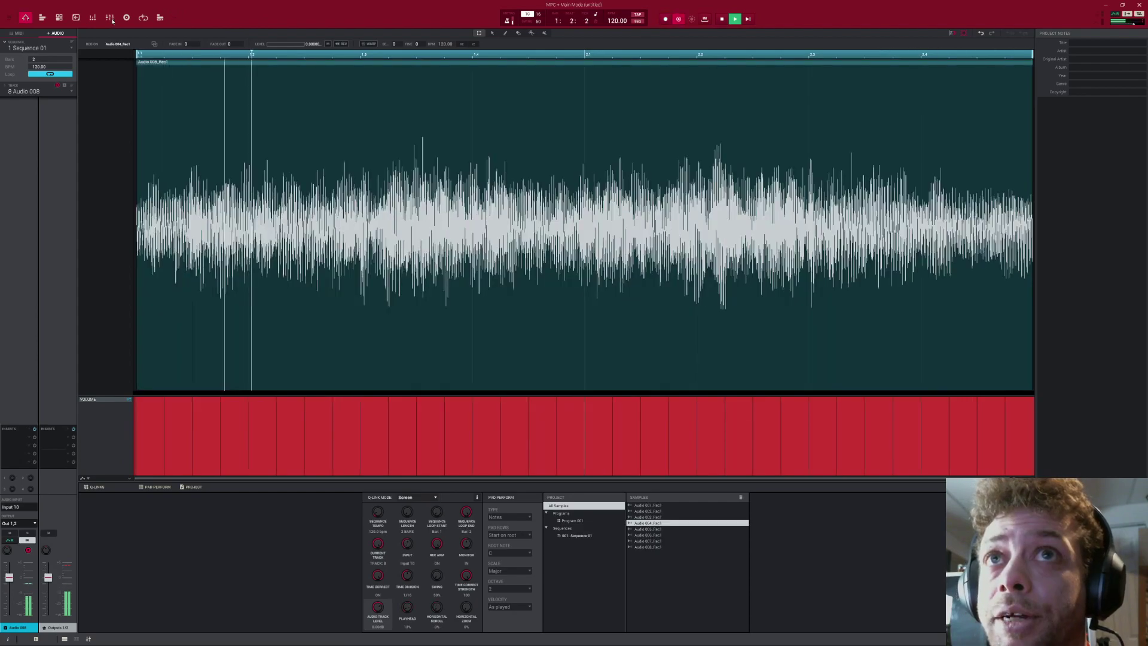
Switch to the Channel Mixer view showing strips for Audio 001–008
left_click(109, 18)
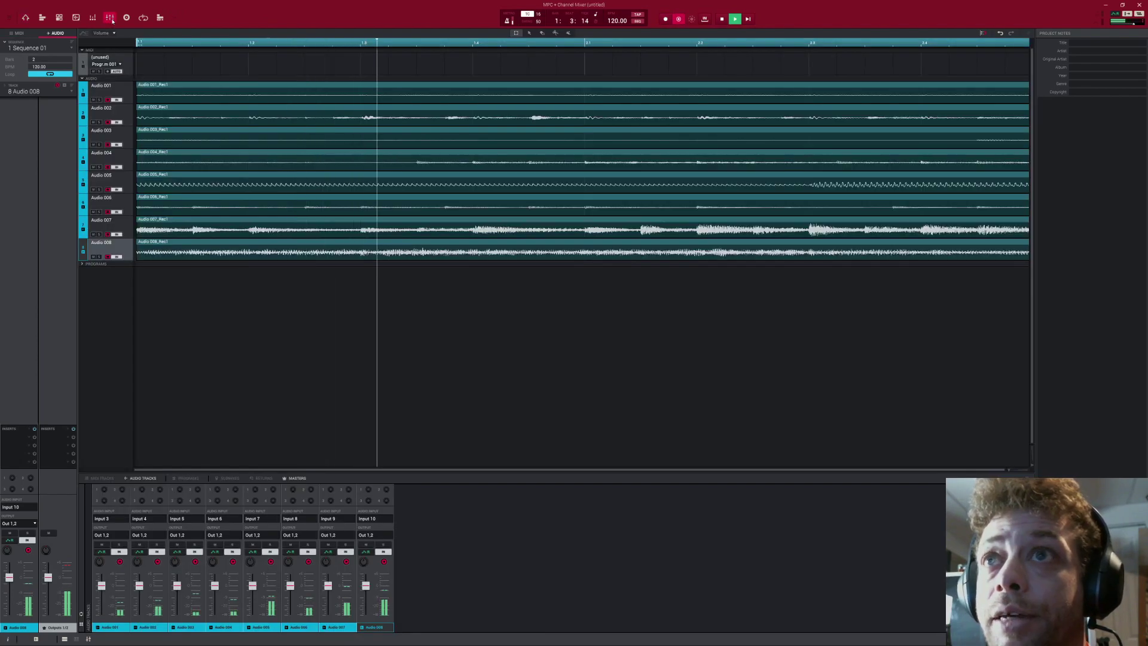
Set monitoring to AUTO on Audio 001–008, undoing a stray solo on Audio 002
left_click(383, 551)
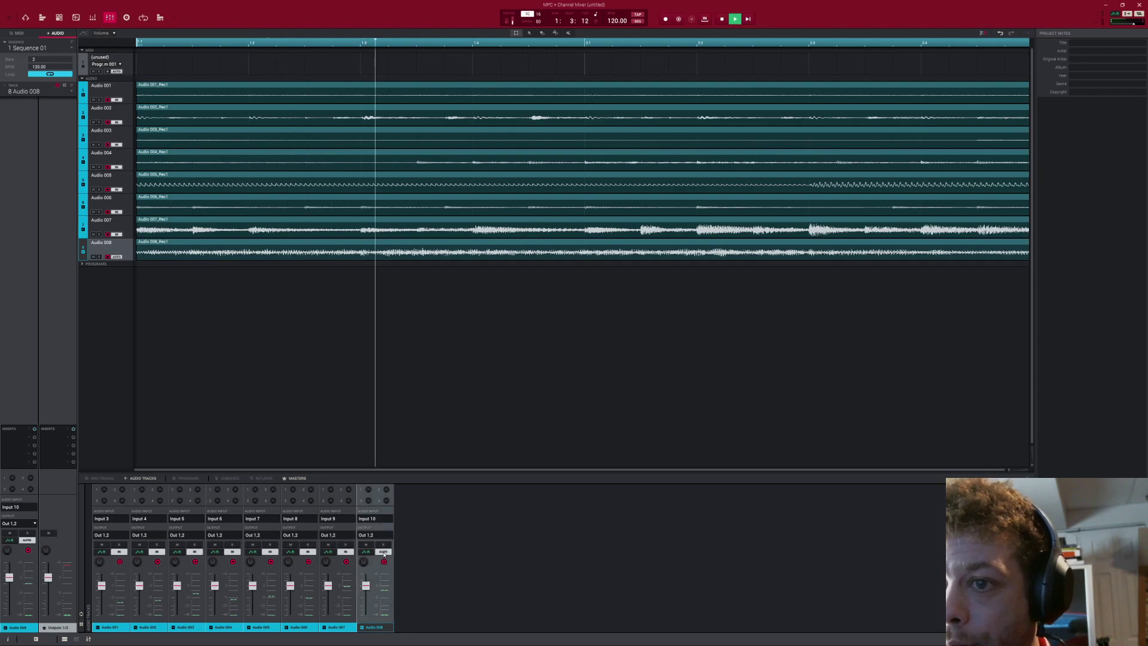
left_click(351, 552)
left_click(307, 552)
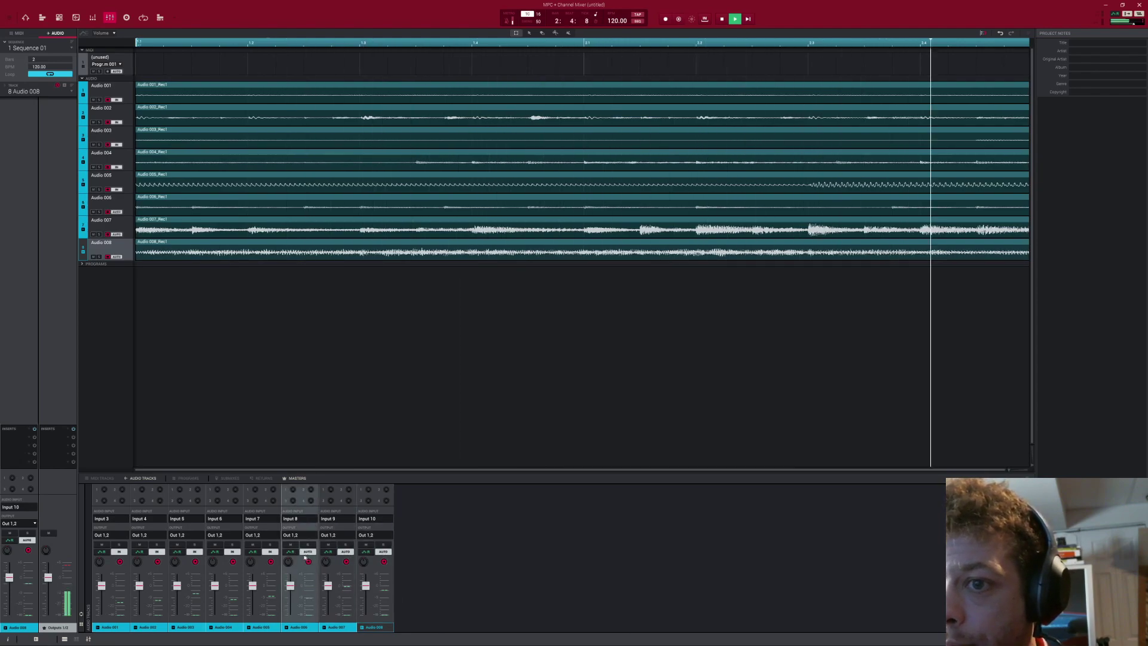
left_click(270, 552)
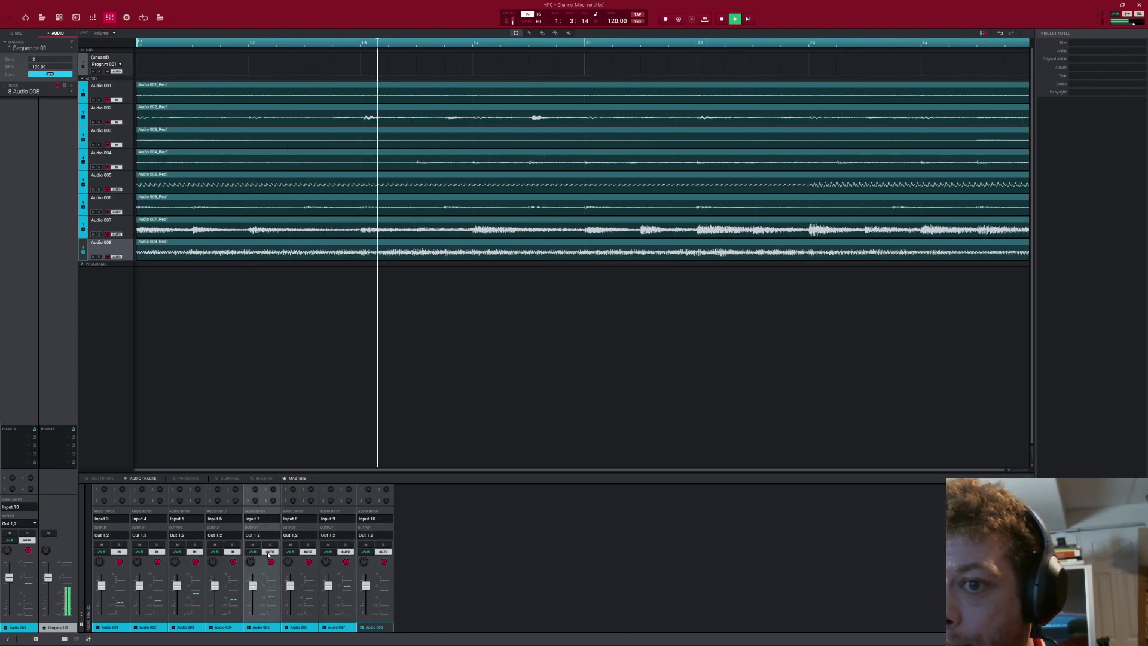
left_click(233, 551)
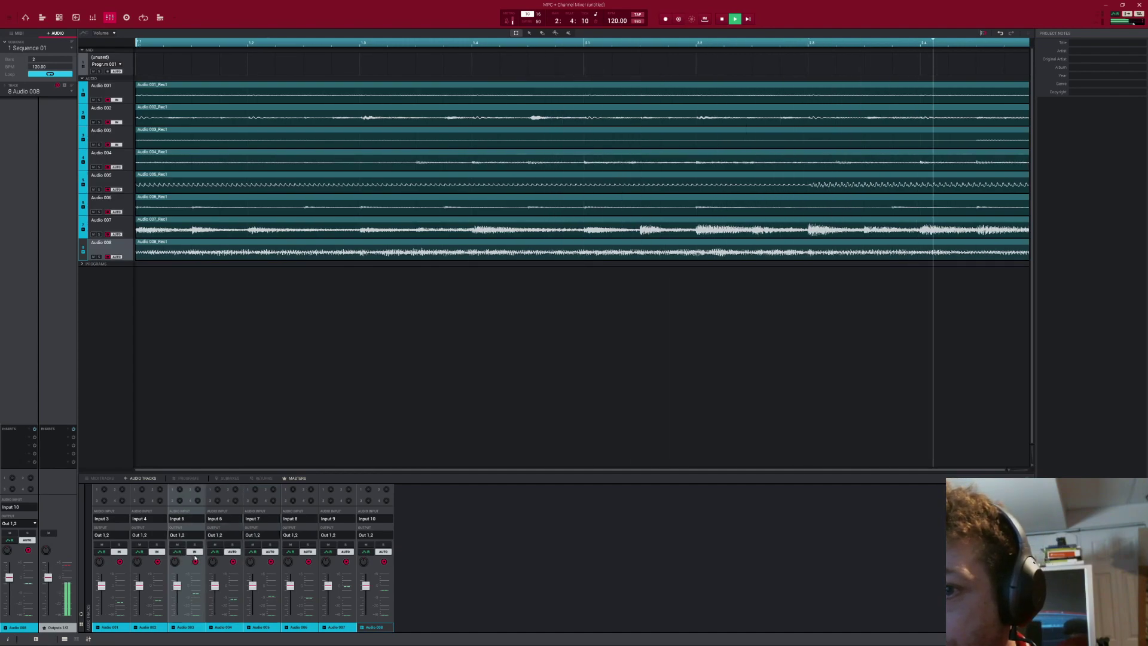
left_click(194, 552)
left_click(157, 544)
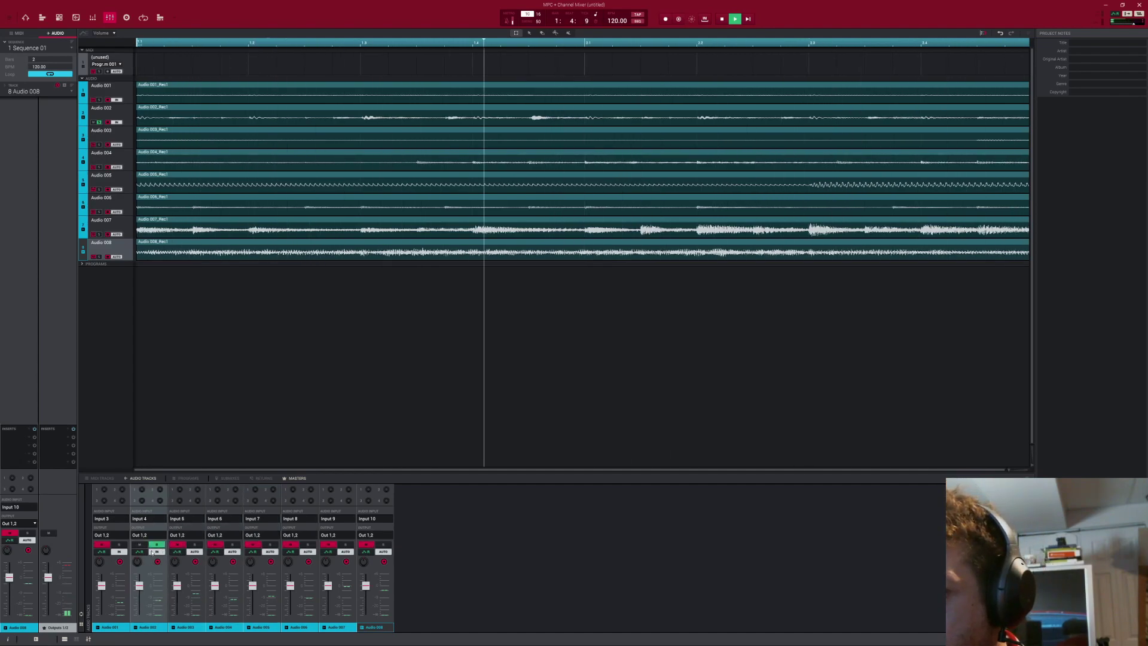
left_click(156, 551)
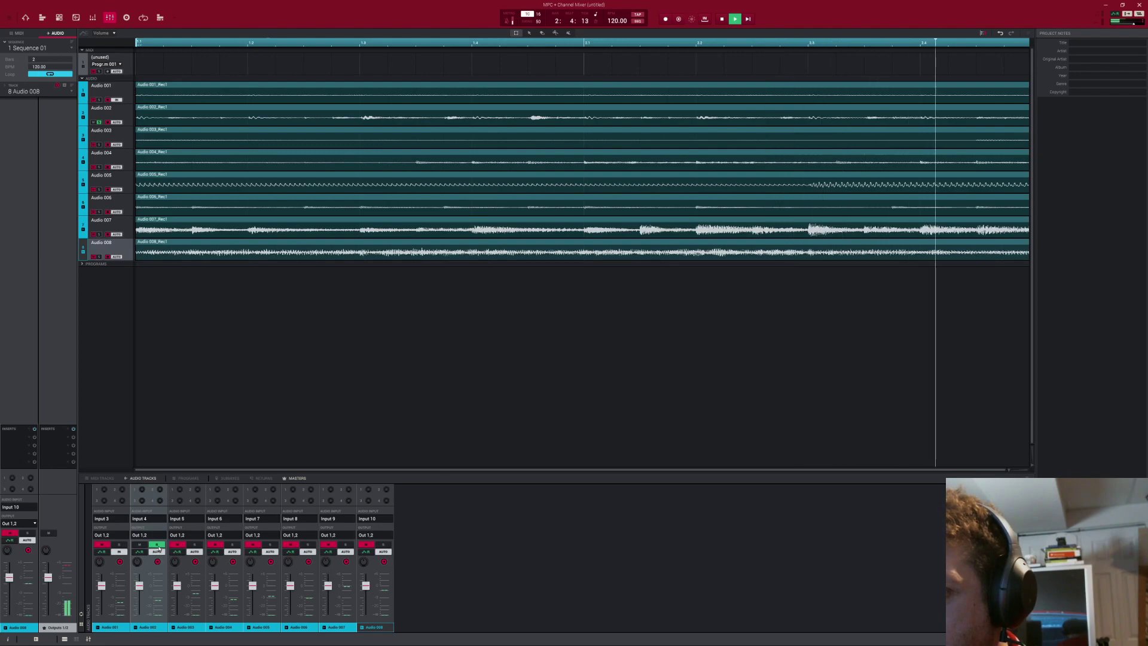
left_click(156, 544)
left_click(157, 551)
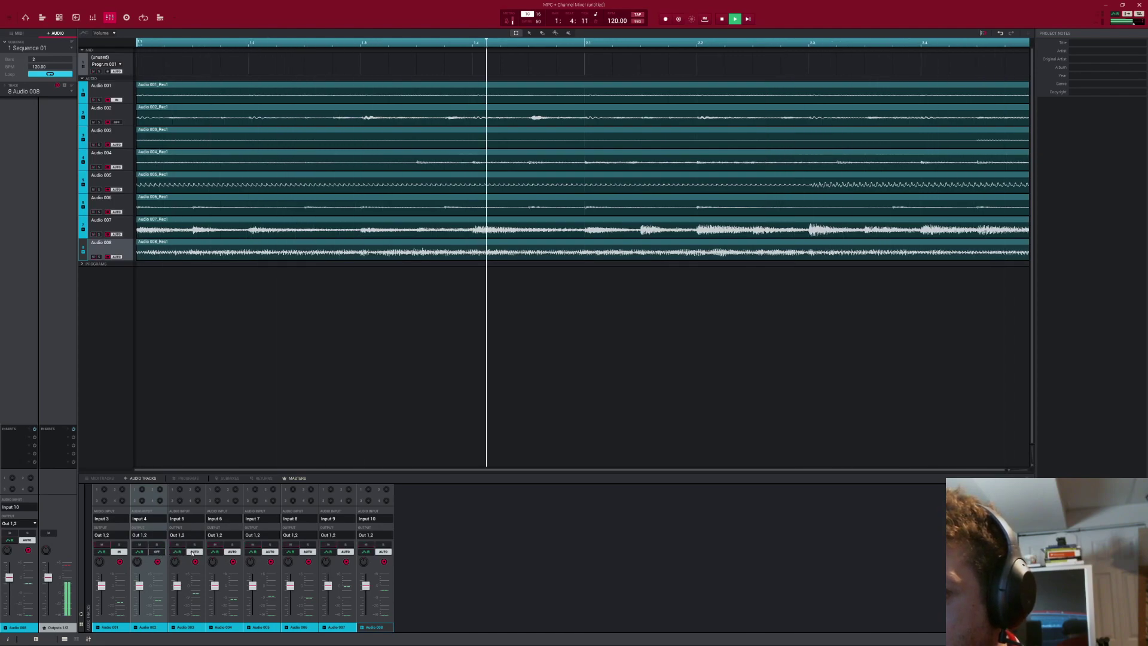
left_click(157, 552)
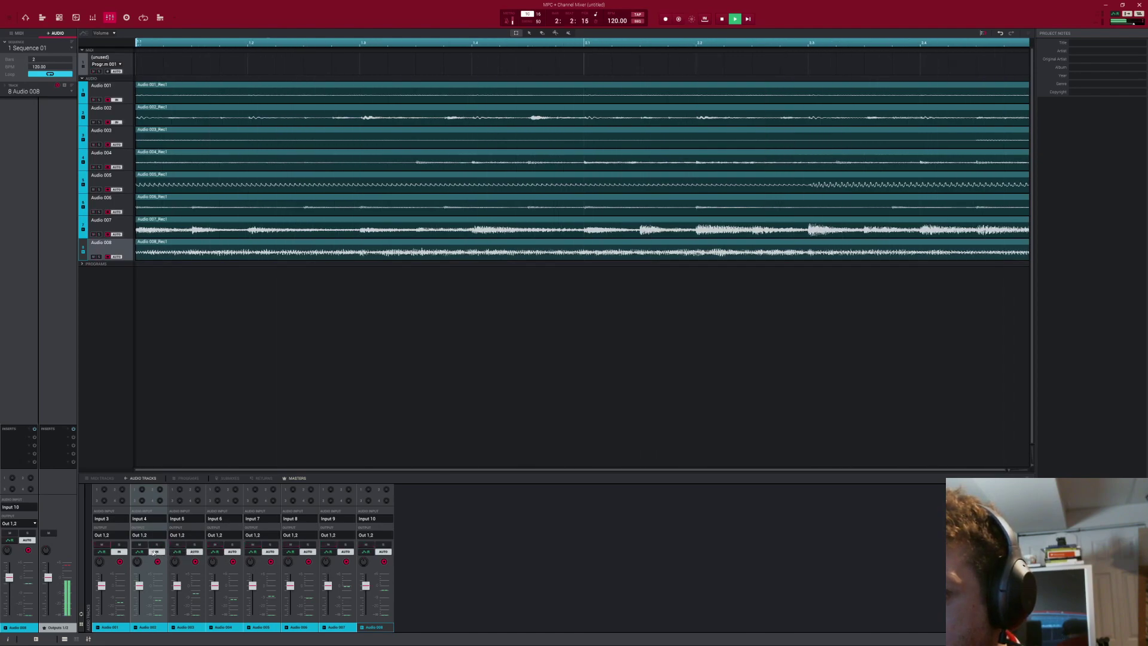
left_click(123, 552)
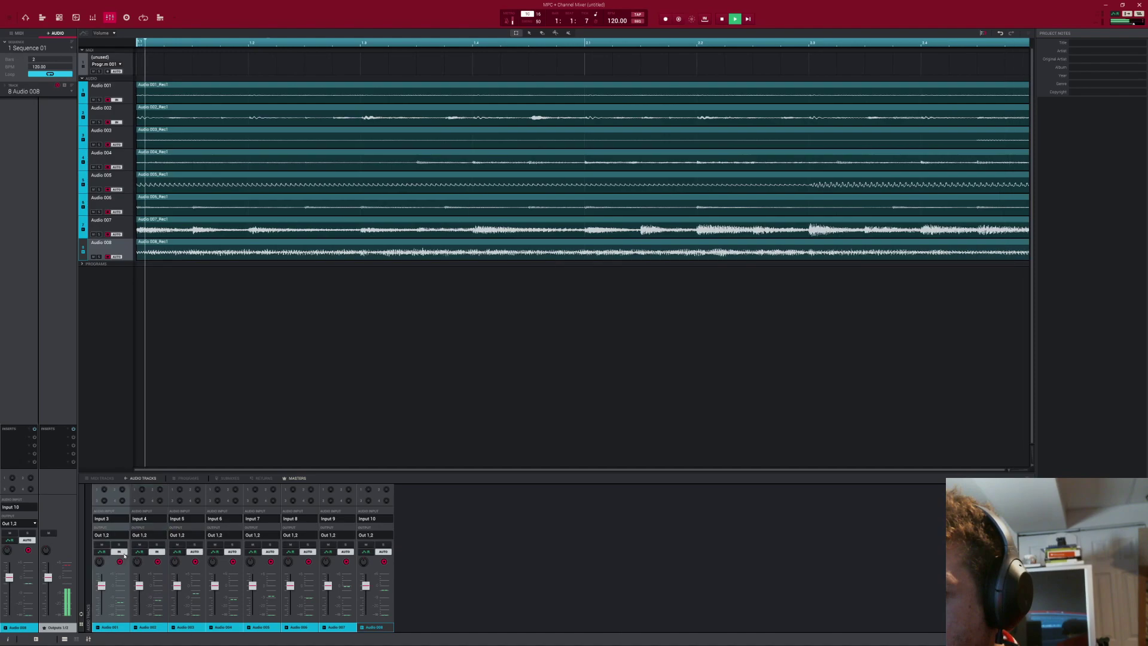
left_click(157, 552)
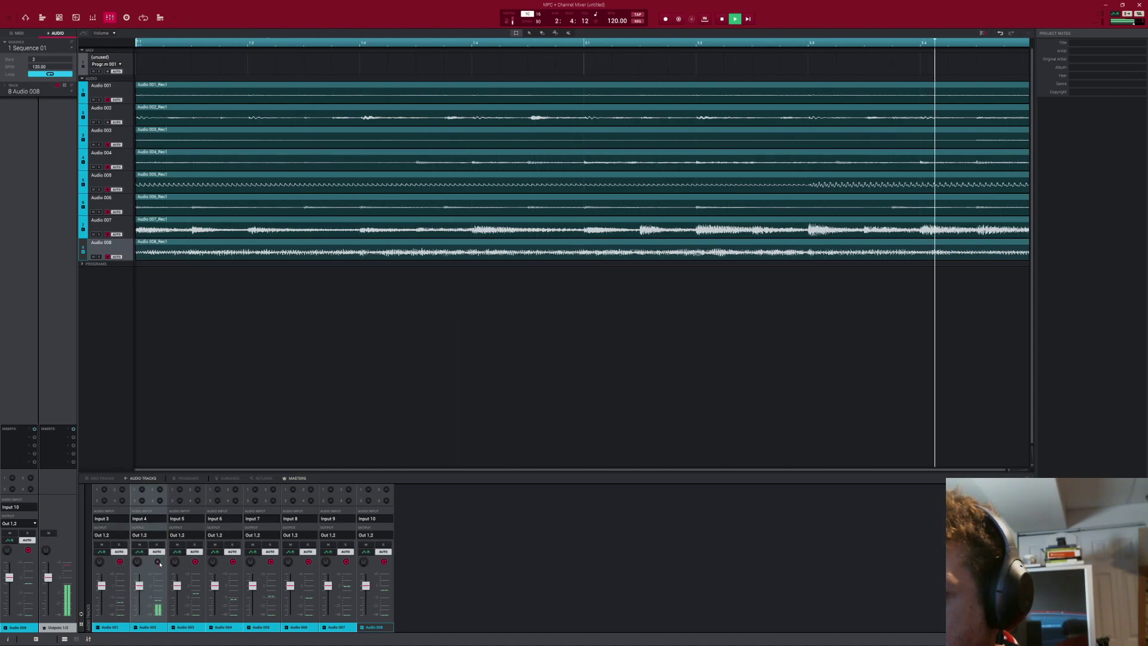
Disarm recording on Audio 001 and Audio 003 through Audio 008
left_click(194, 562)
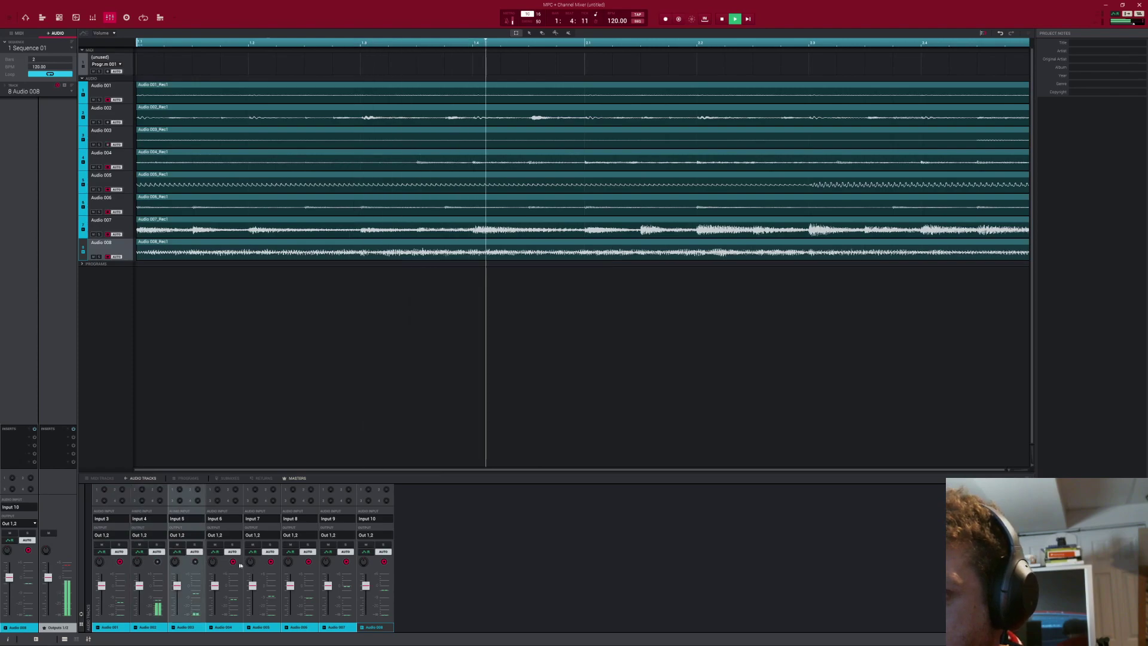
left_click(233, 561)
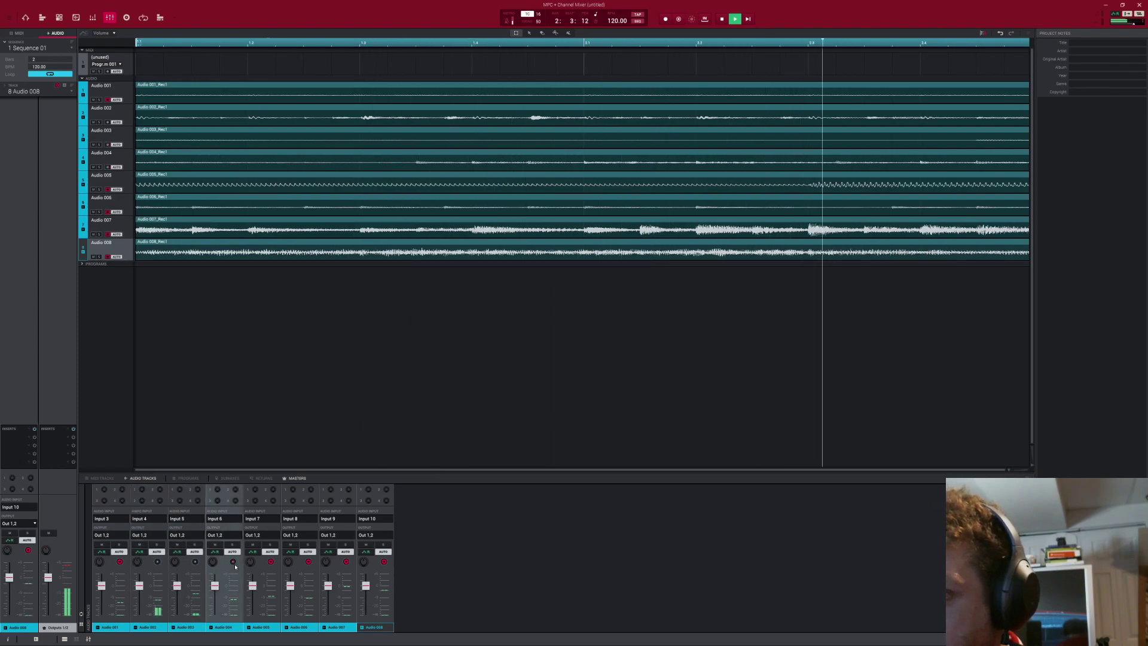
left_click(271, 561)
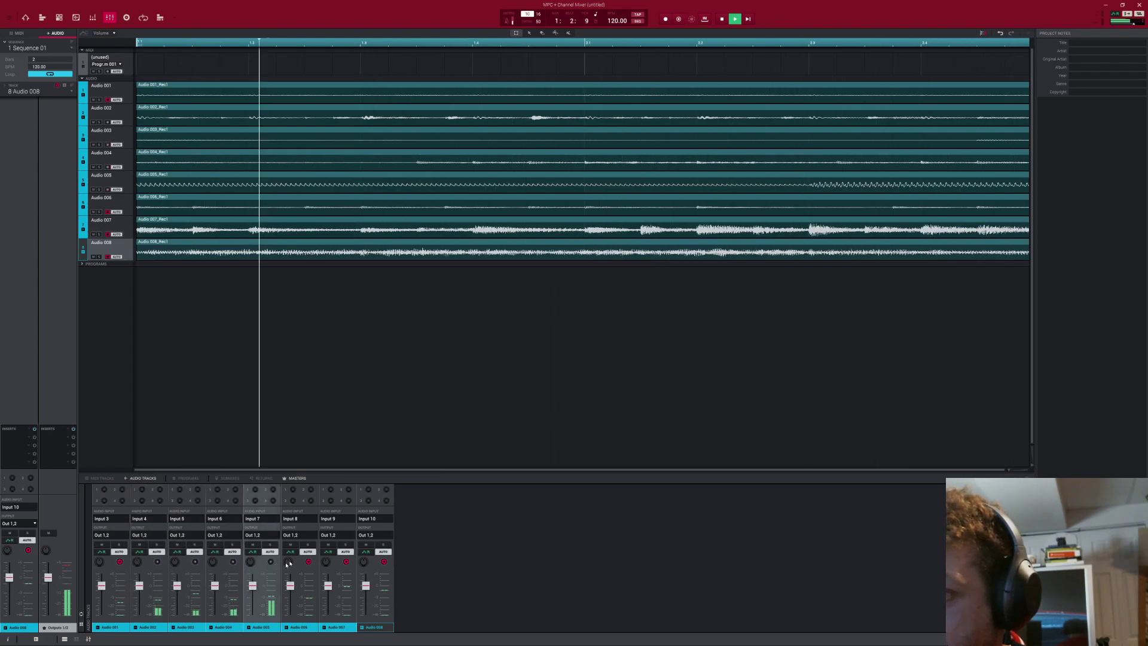
left_click(345, 562)
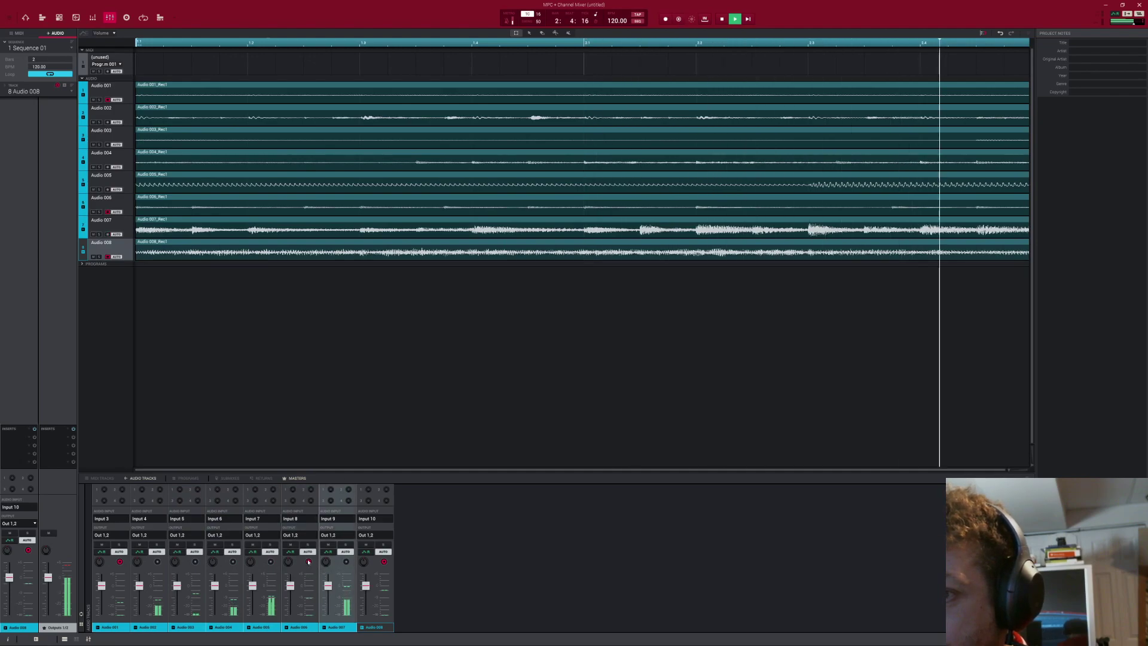
left_click(309, 561)
left_click(384, 561)
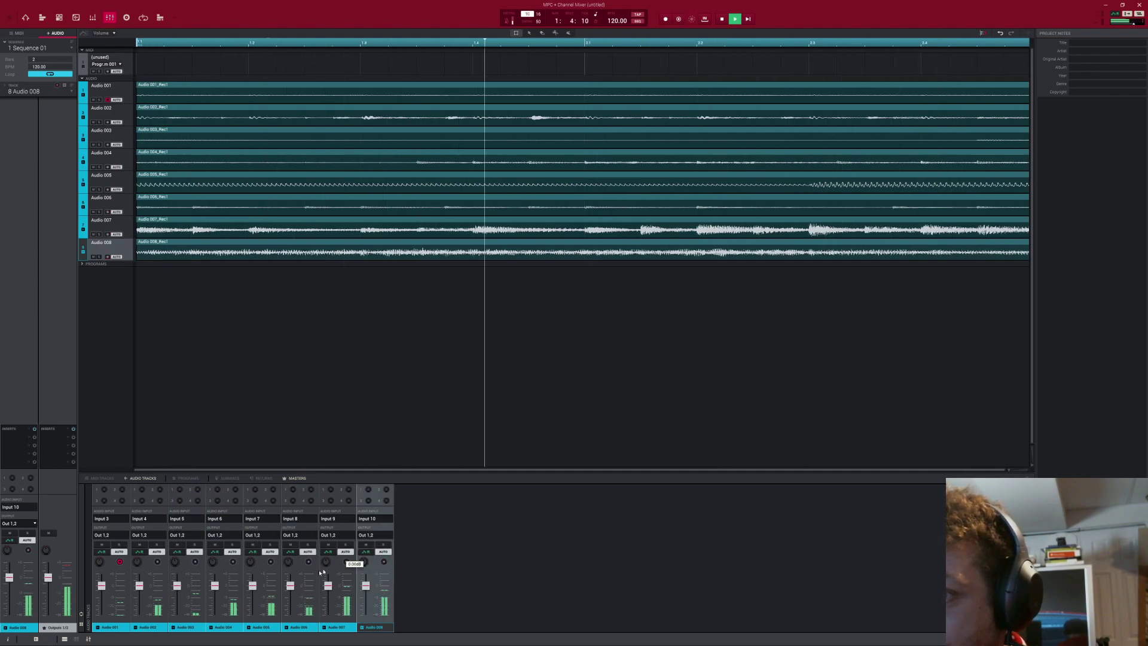
left_click(120, 562)
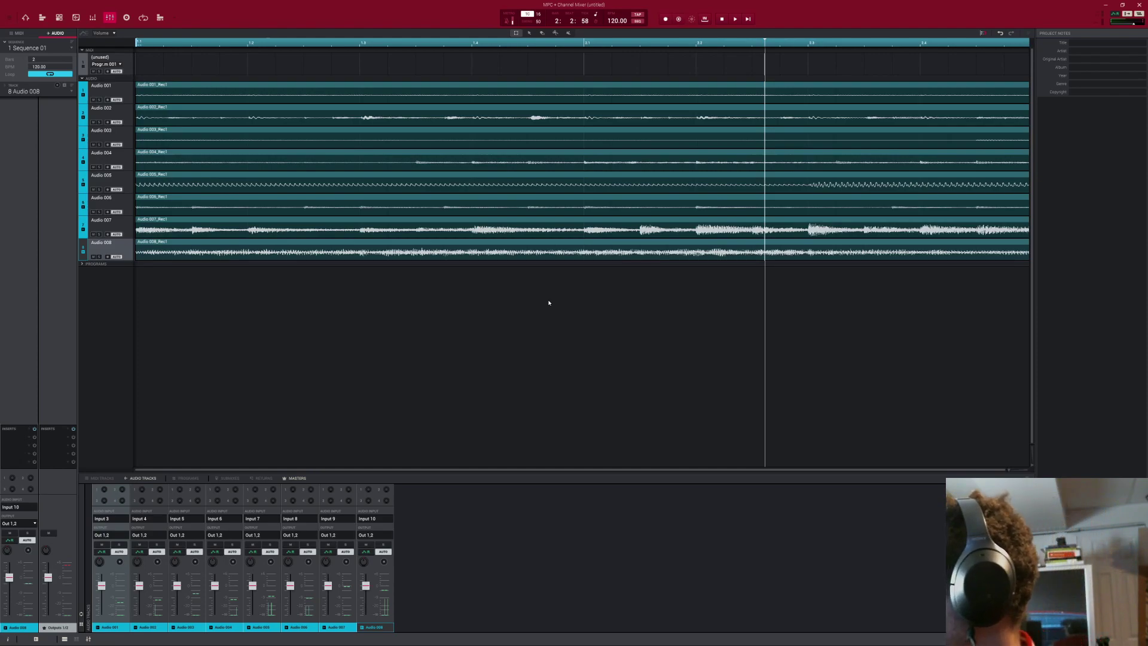
Switch to the camera's Remote Live View window of the MPC hardware
key("alt+Tab")
key("alt+Tab")
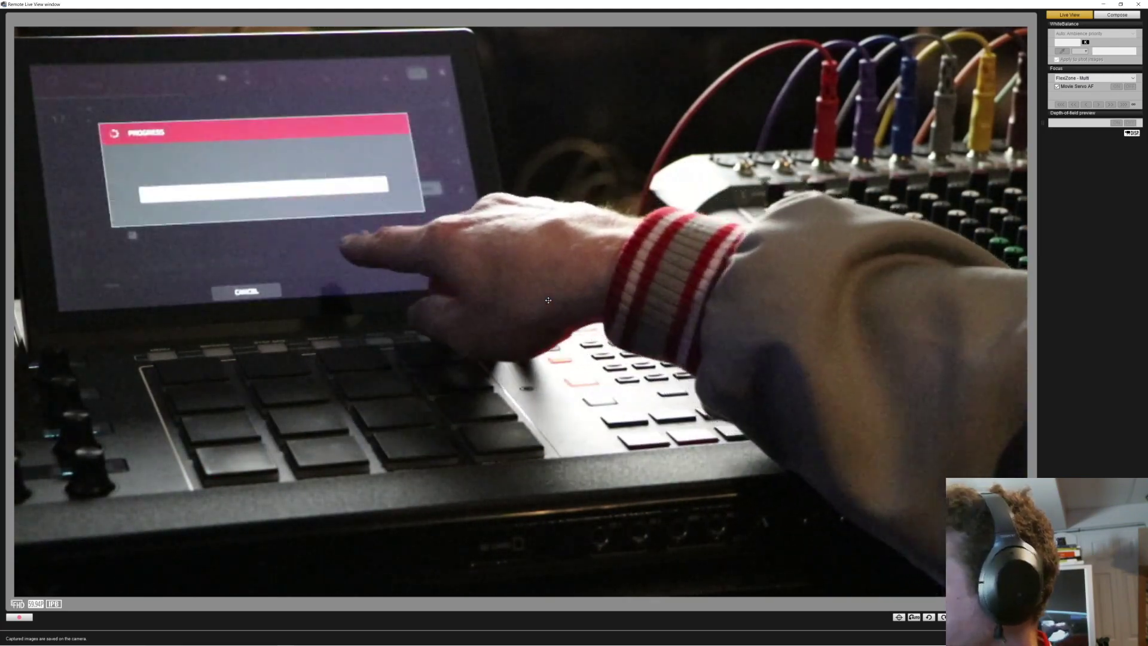
Go back from the live view to the MPC Software channel mixer window
key("alt+Tab")
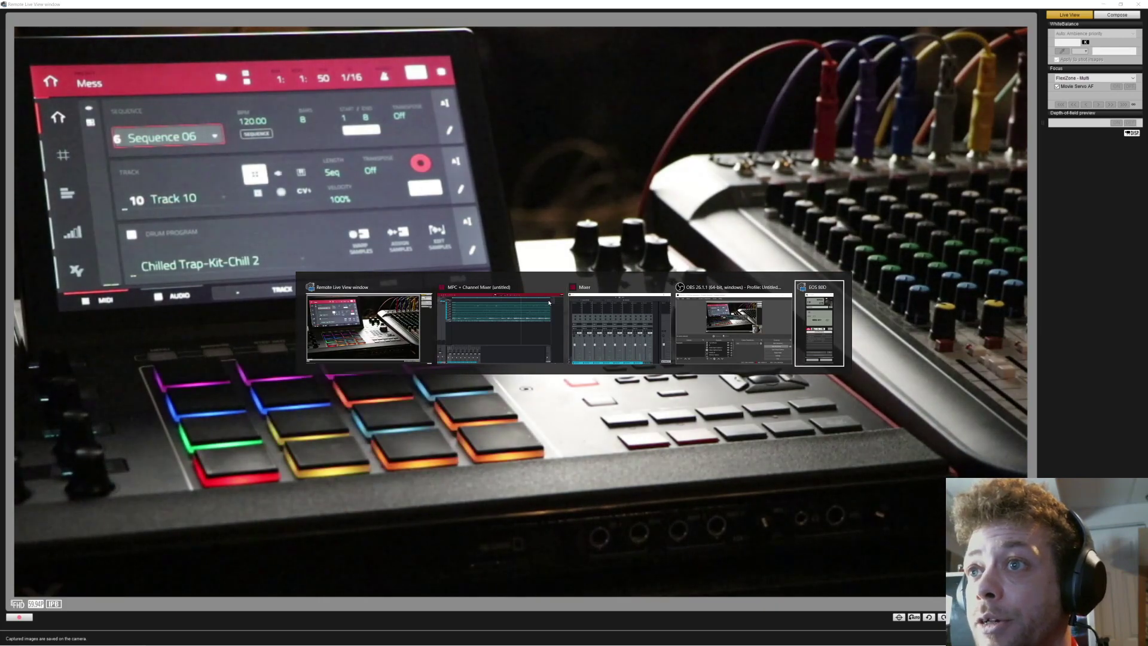
left_click(549, 303)
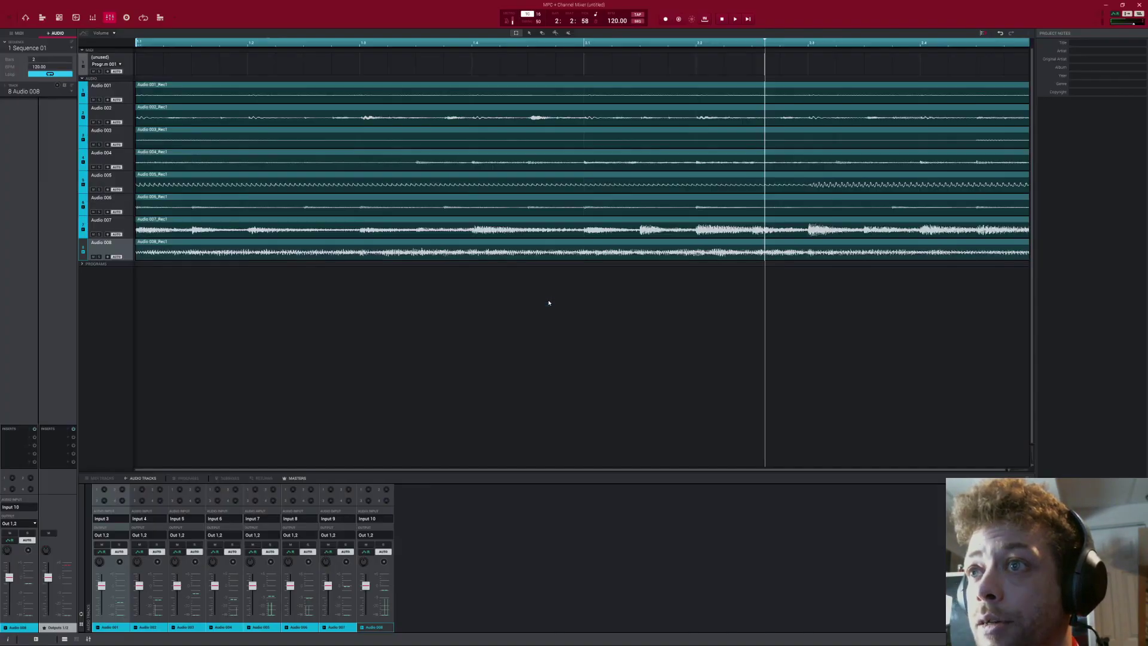
Add a ninth audio track, Audio 009, to Sequence 01
left_click(64, 86)
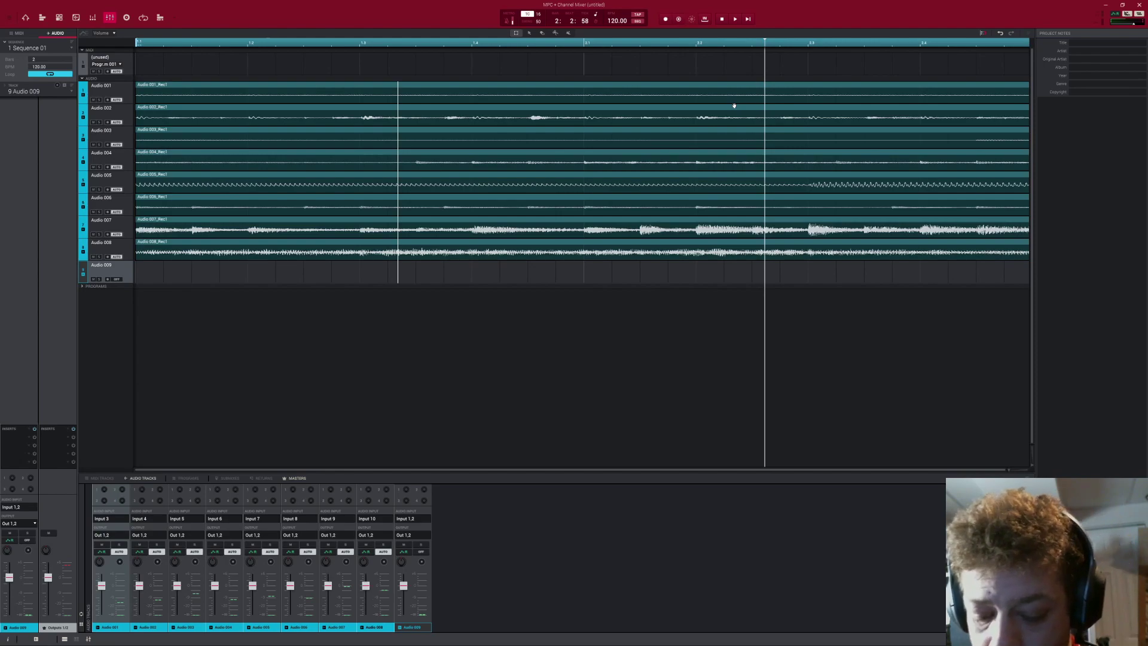
Switch to the camera's Remote Live View window
key("alt+Tab")
key("alt+Tab")
key("alt+Tab")
key("alt+Tab")
key("alt+Tab")
key("alt+Tab")
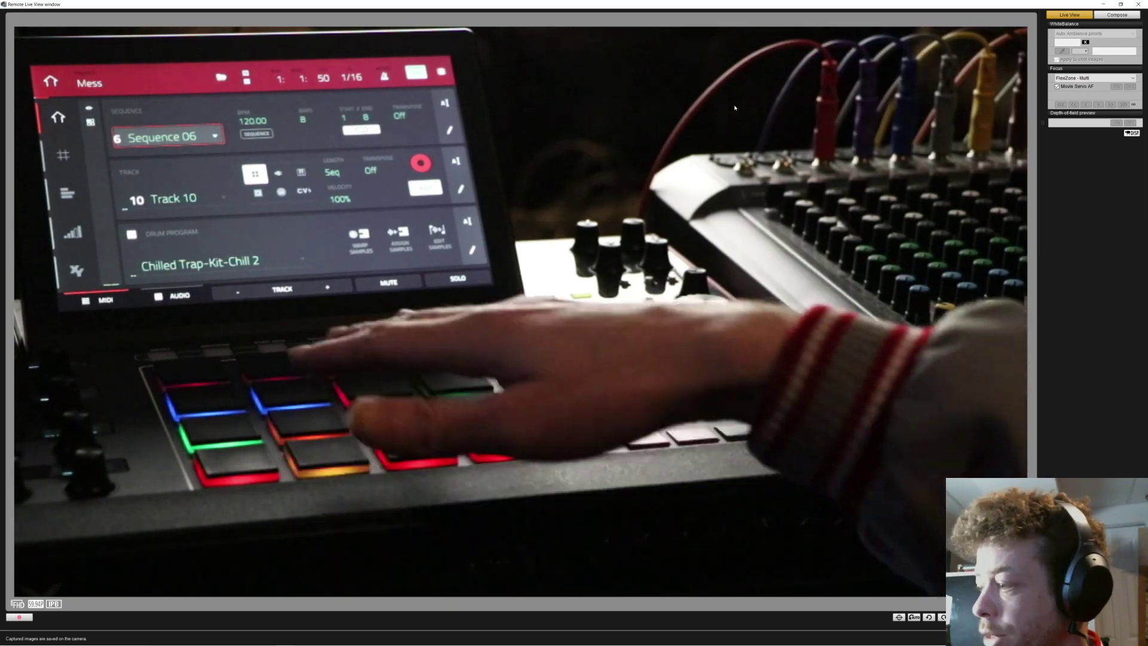
Toggle between windows, finishing on the MPC channel mixer that shows Audio 009
key("alt+Tab")
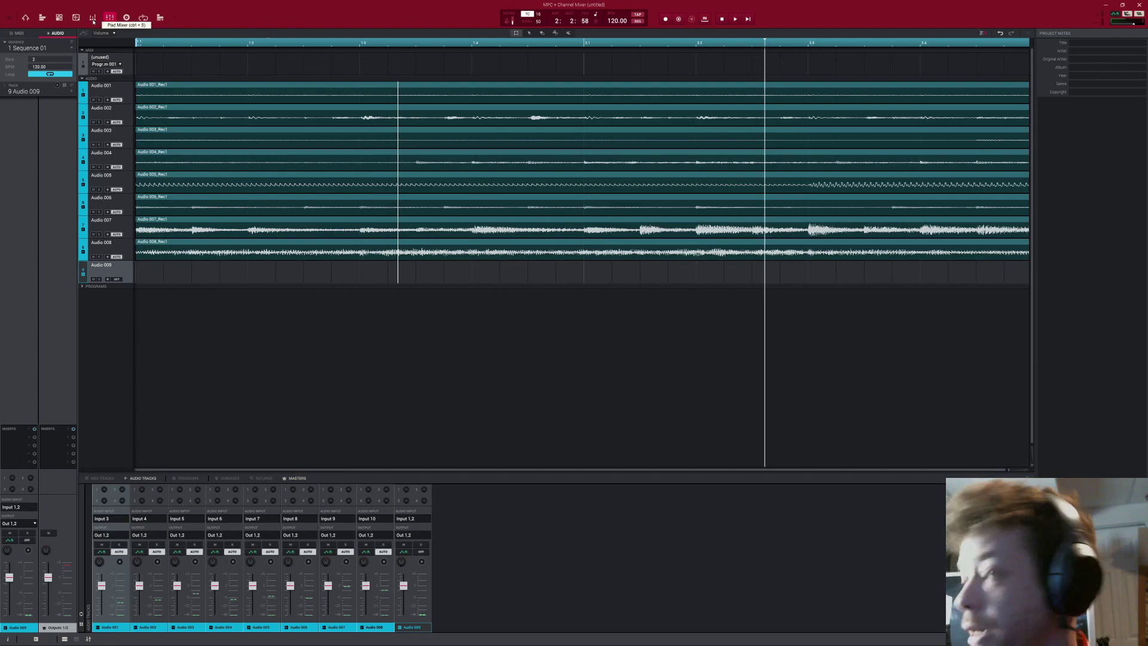
key("alt+Tab")
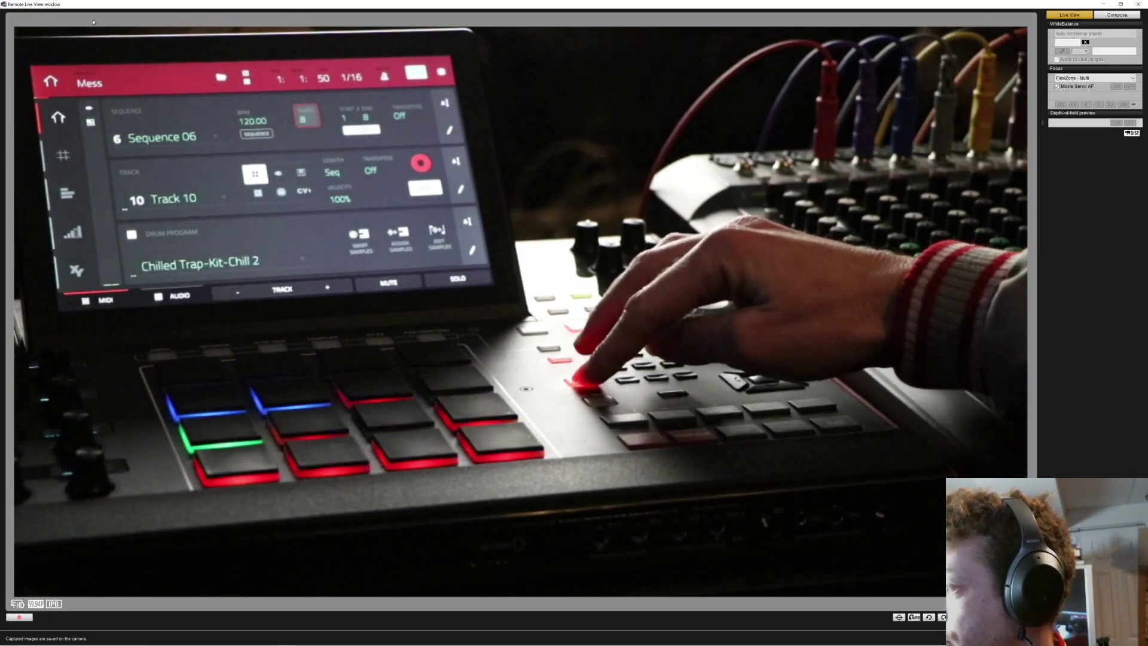
key("alt+Tab")
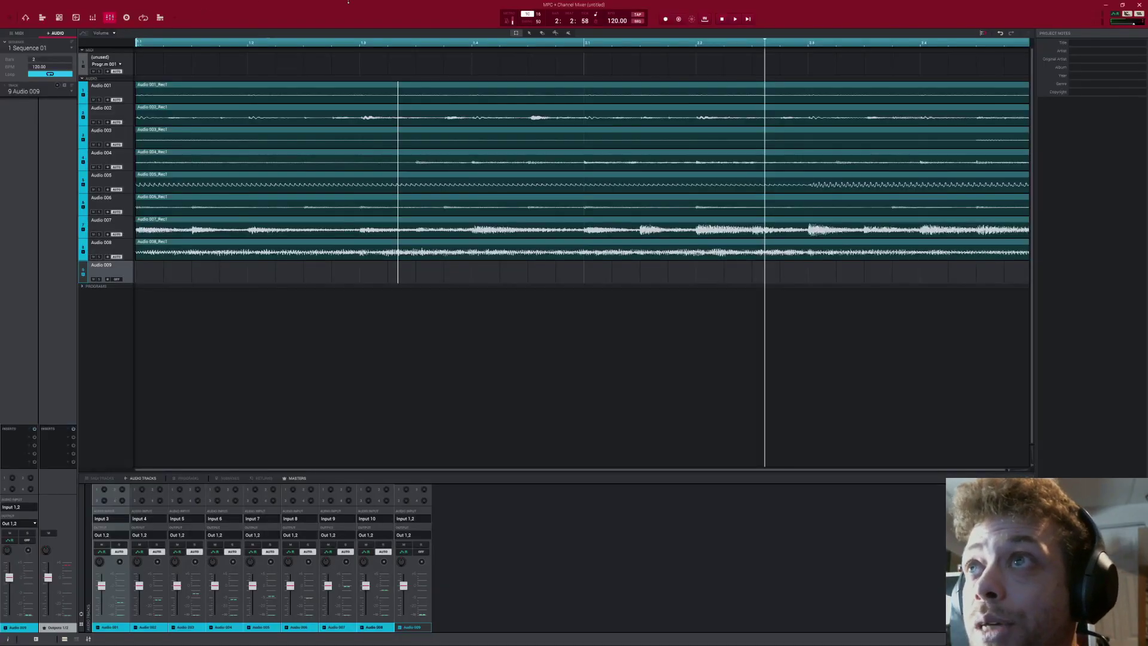
Return to the main view and set Sequence 01's Bars field to 60
left_click(25, 17)
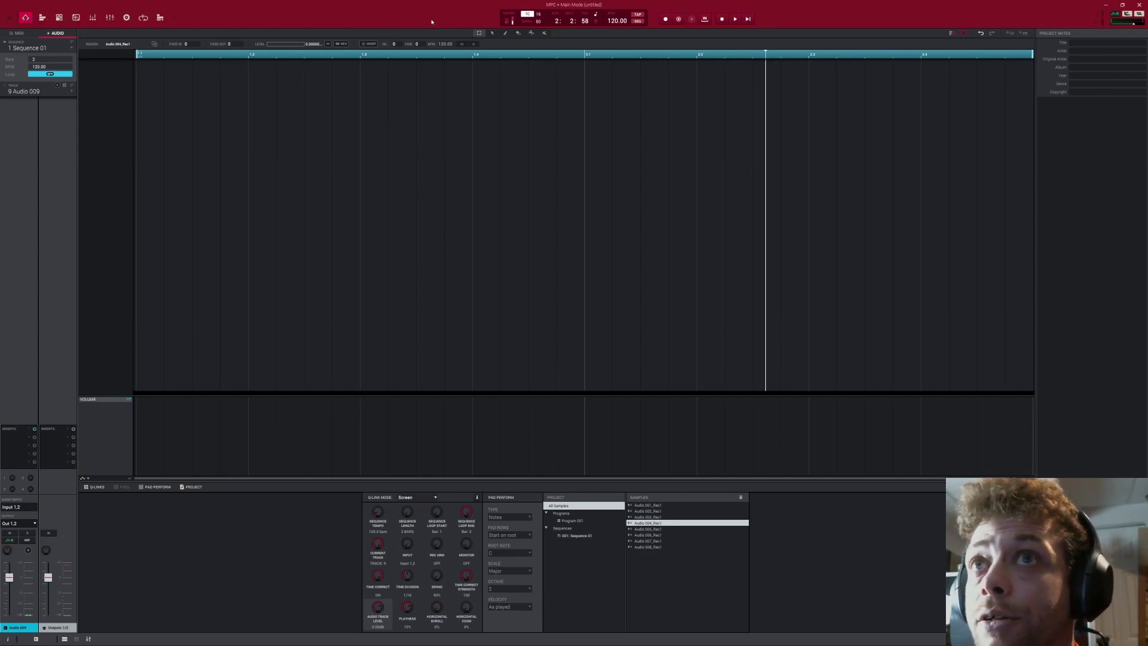
left_click(55, 59)
type("18")
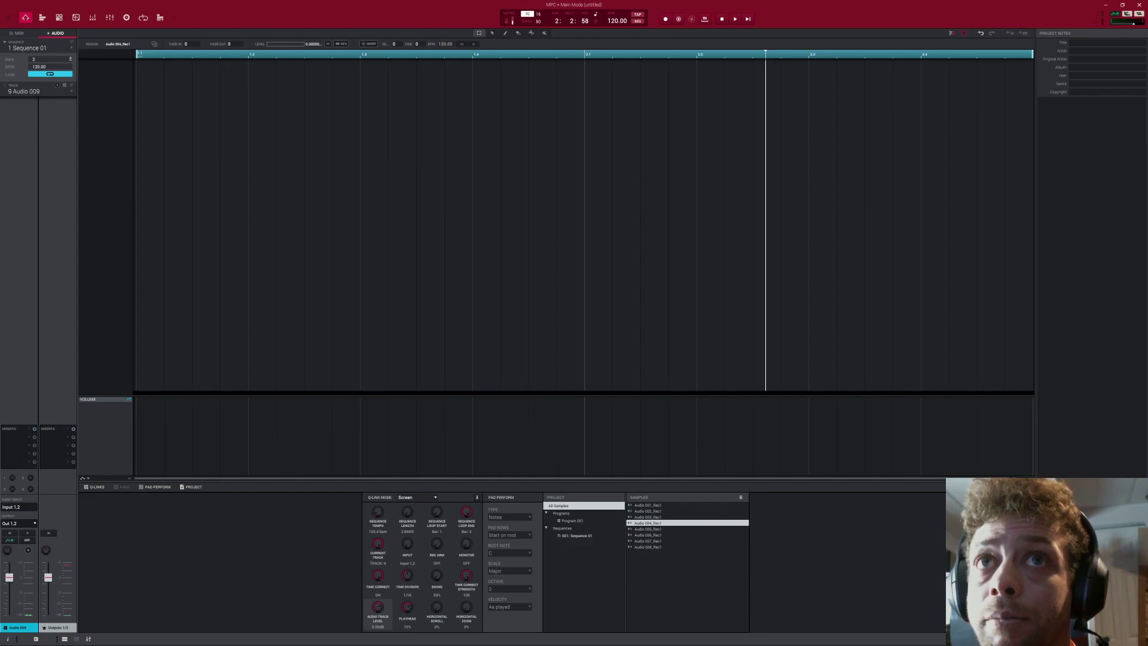
key("Return")
scroll(54, 59, "up", 20)
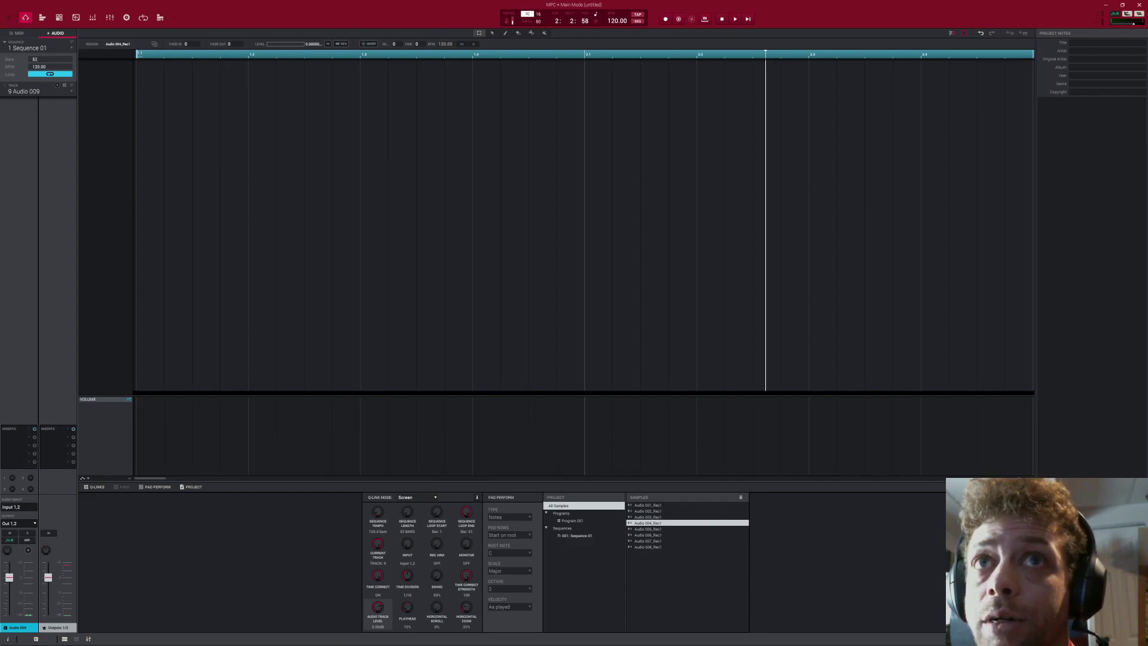
scroll(52, 59, "up", 4)
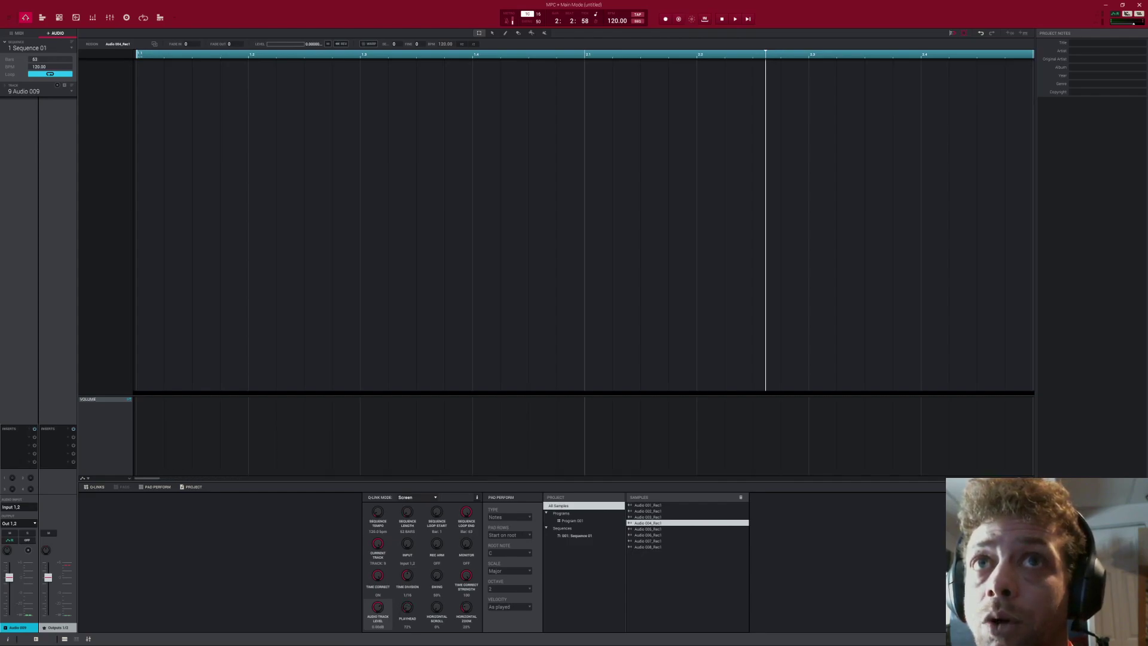
scroll(52, 59, "up", 5)
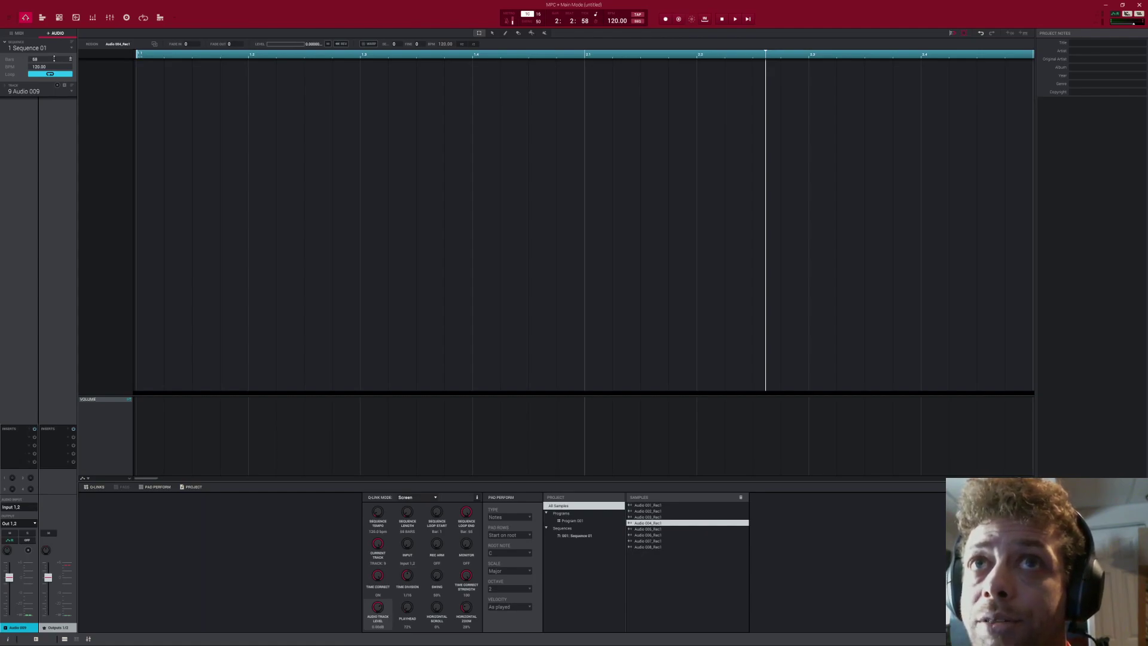
scroll(54, 58, "down", 8)
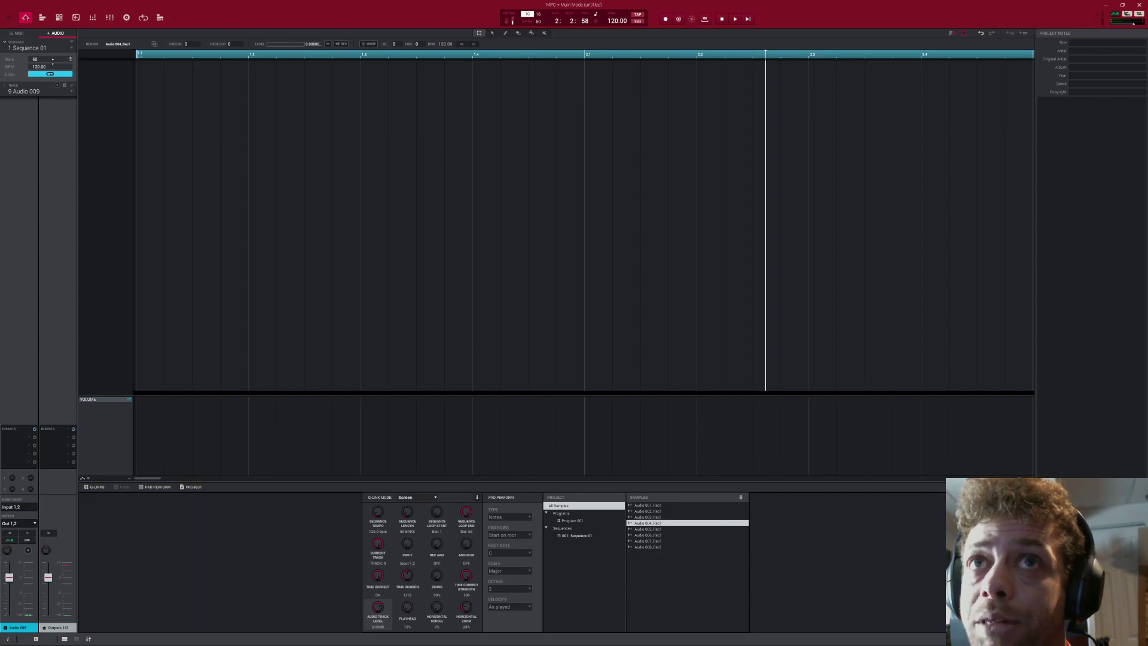
key("alt+Tab")
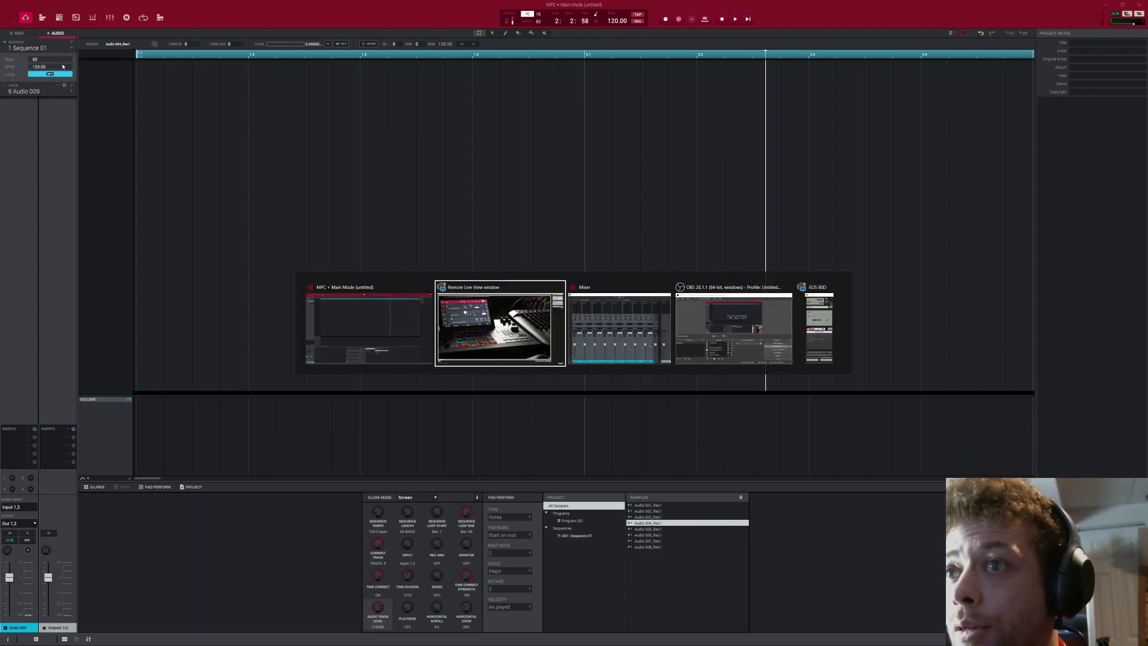
key("alt+Tab")
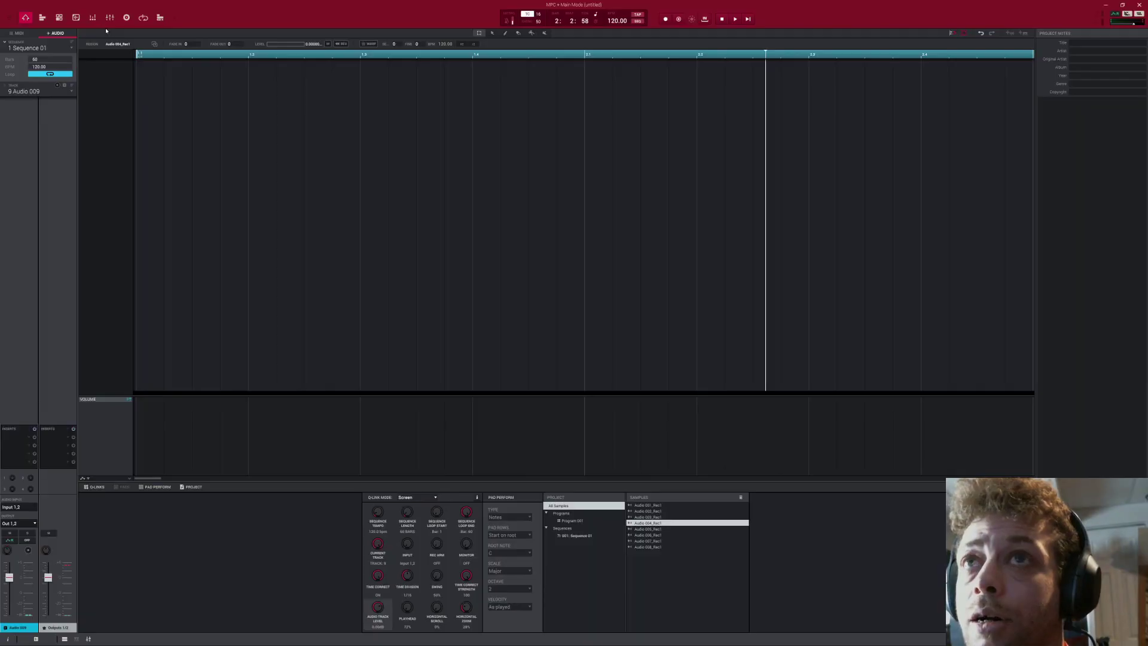
Open the Channel Mixer, zoom the arrange view out to bar 60 and set the playhead
left_click(108, 19)
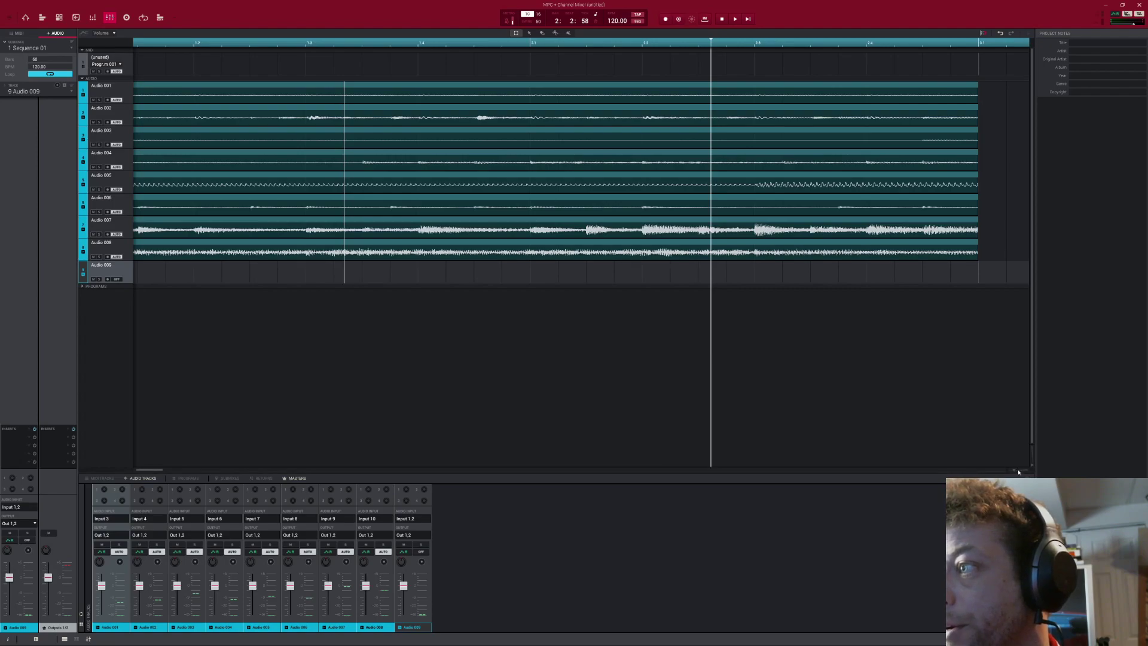
scroll(1018, 472, "down", 6)
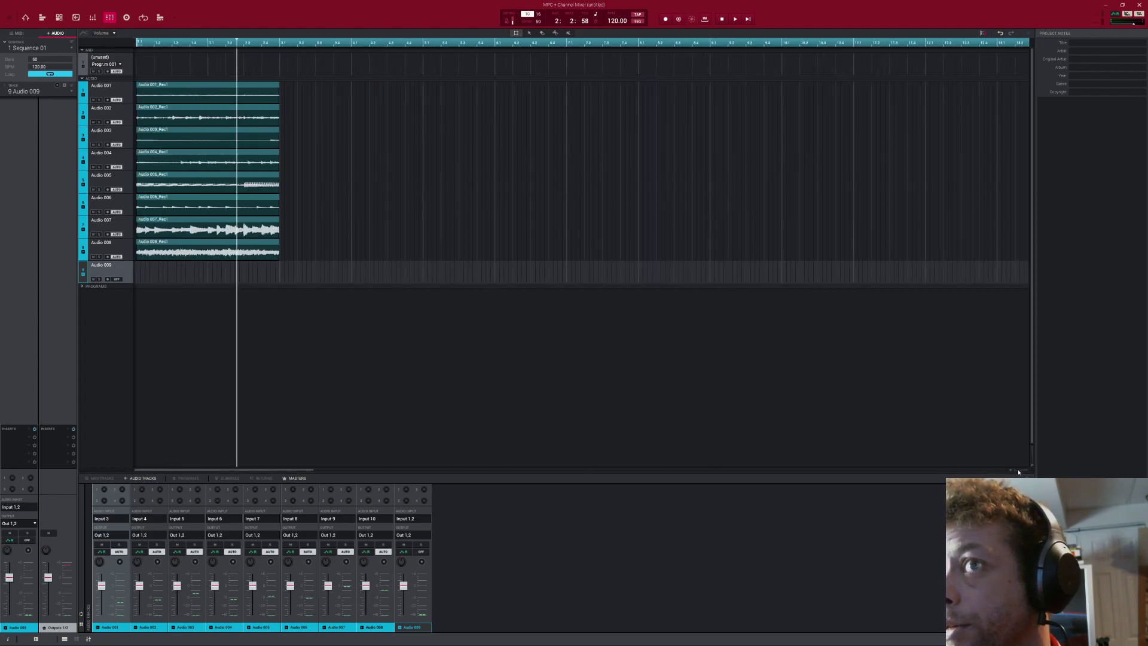
scroll(1018, 472, "down", 3)
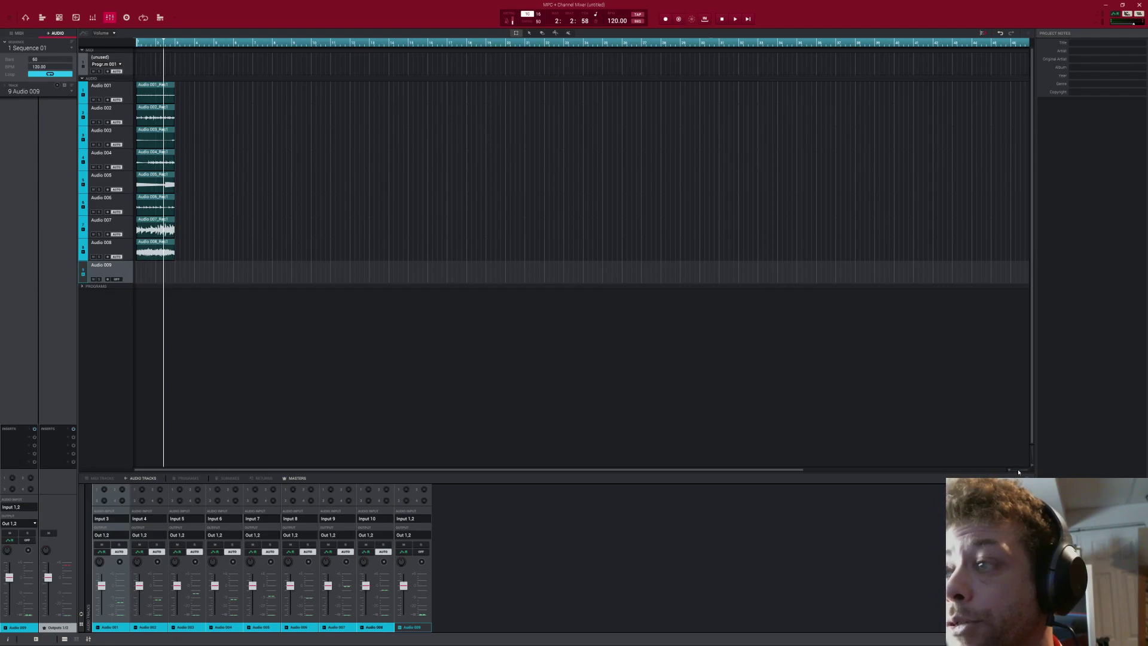
scroll(1019, 472, "down", 1)
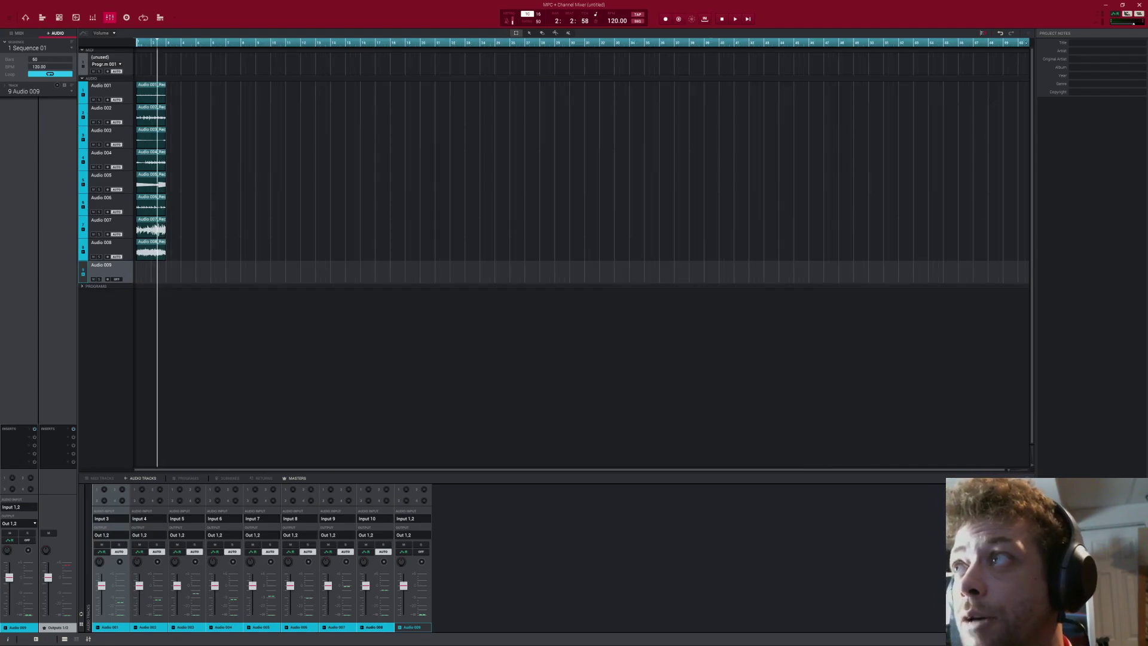
left_click(1009, 44)
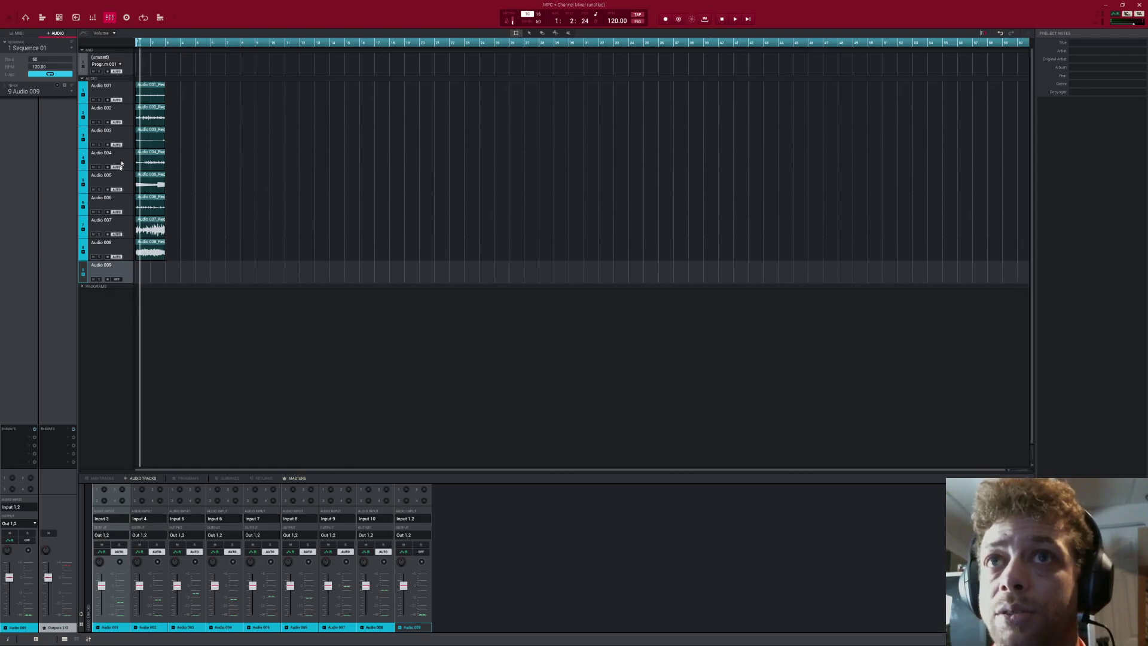
Copy the Audio 001 clip later on its track and move the original to about bar 9
left_click(143, 85)
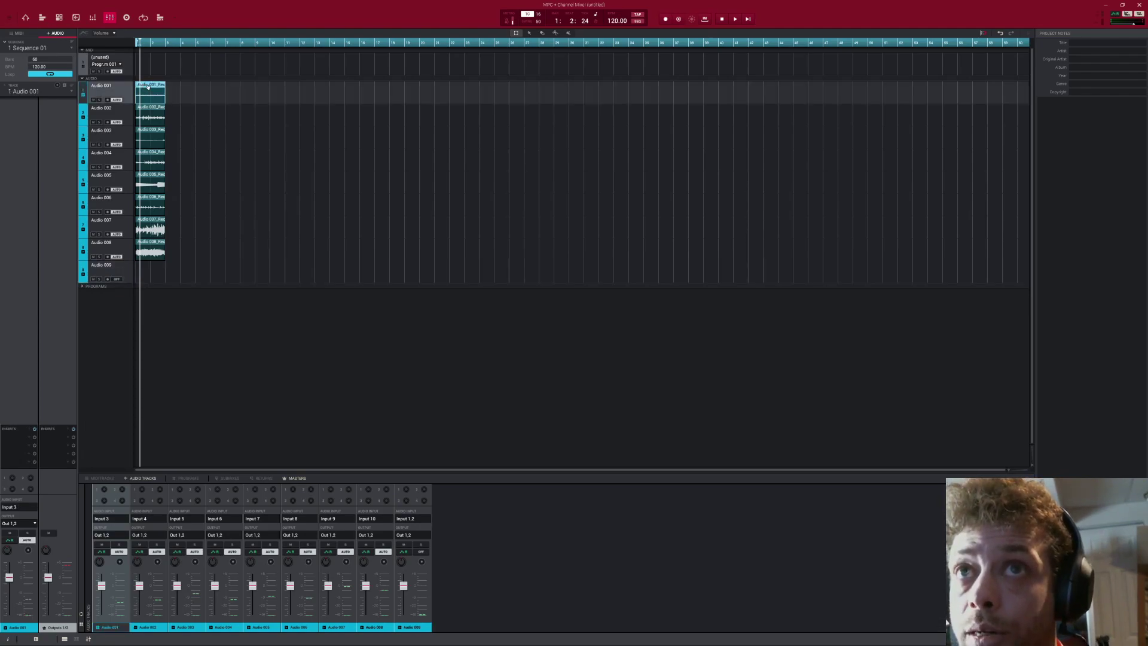
left_click(181, 91)
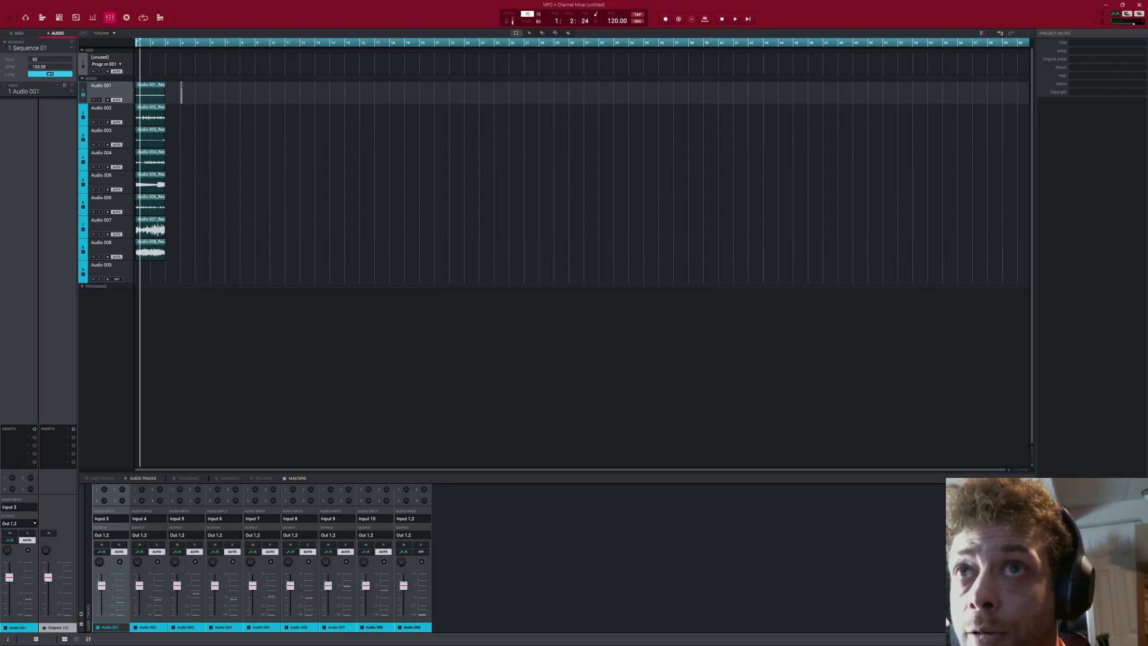
key("ctrl+z")
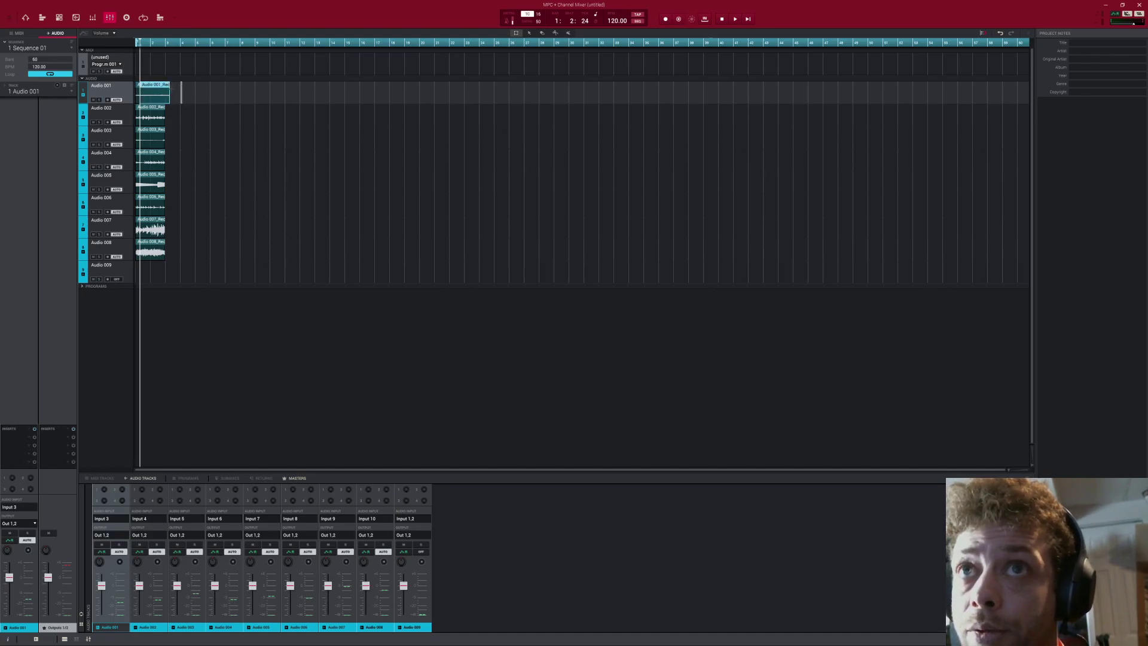
left_click_drag(161, 87, 306, 86)
left_click(157, 84)
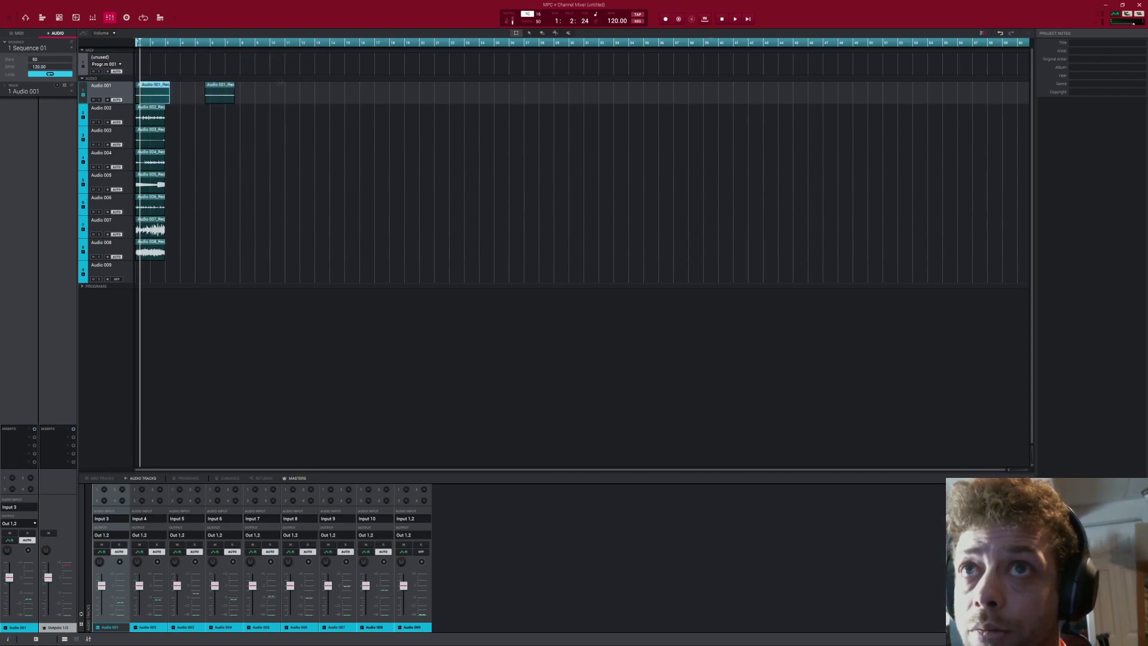
left_click_drag(159, 85, 279, 87)
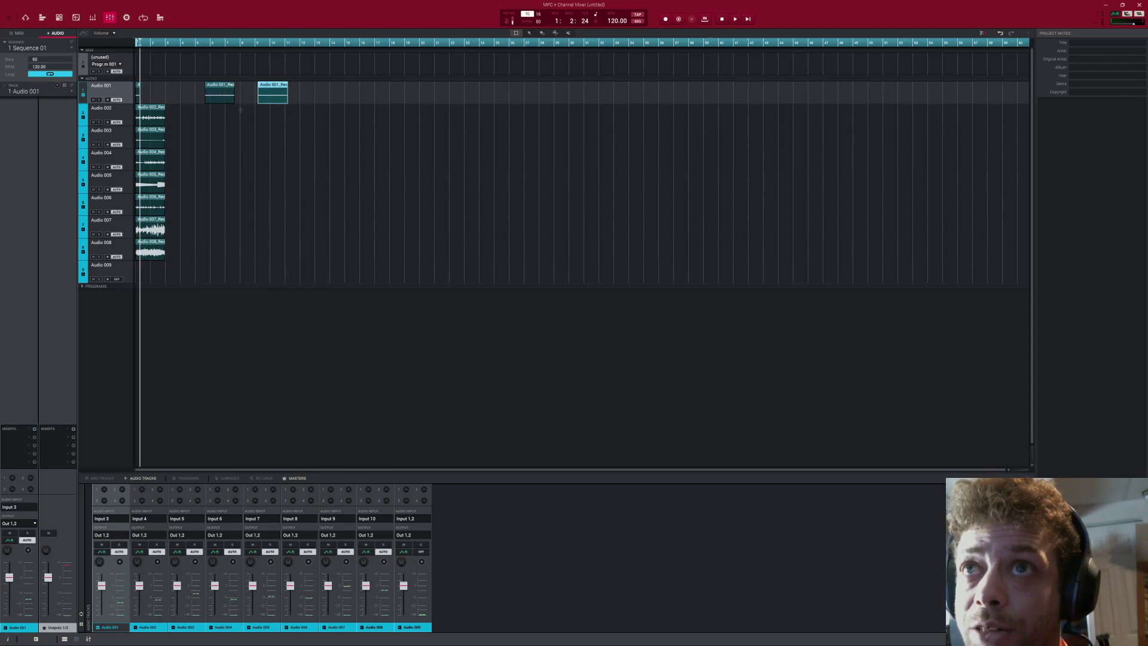
Move the Audio 002 clip to about bar 8, shift the Audio 006 clip, and paste a copy
left_click(146, 110)
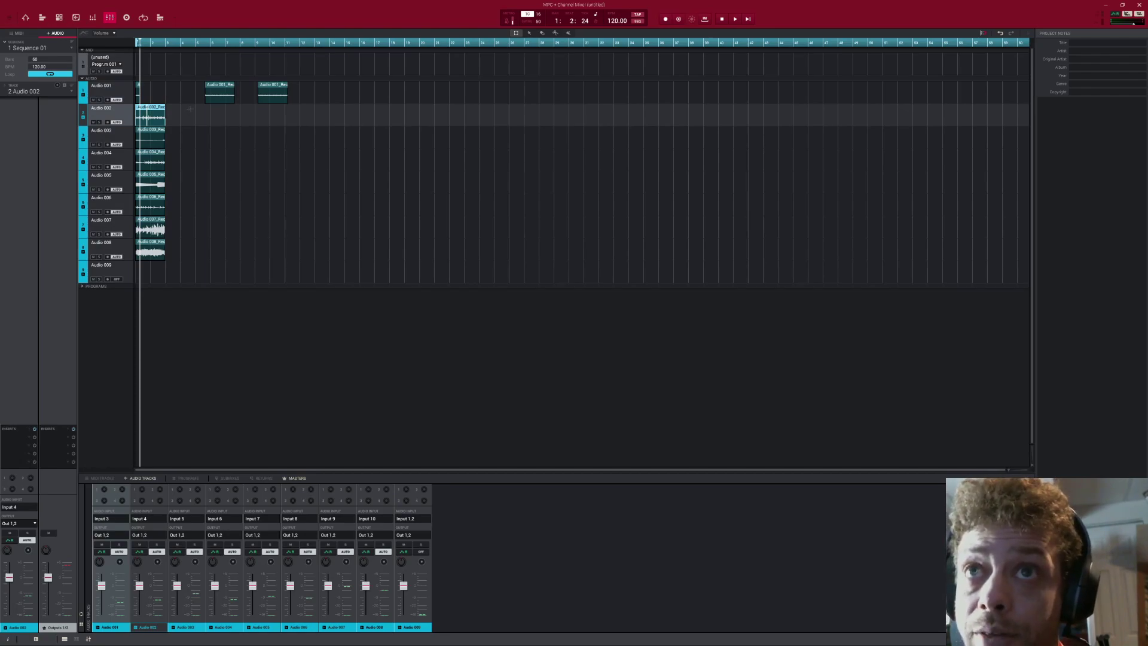
left_click_drag(151, 115, 293, 232)
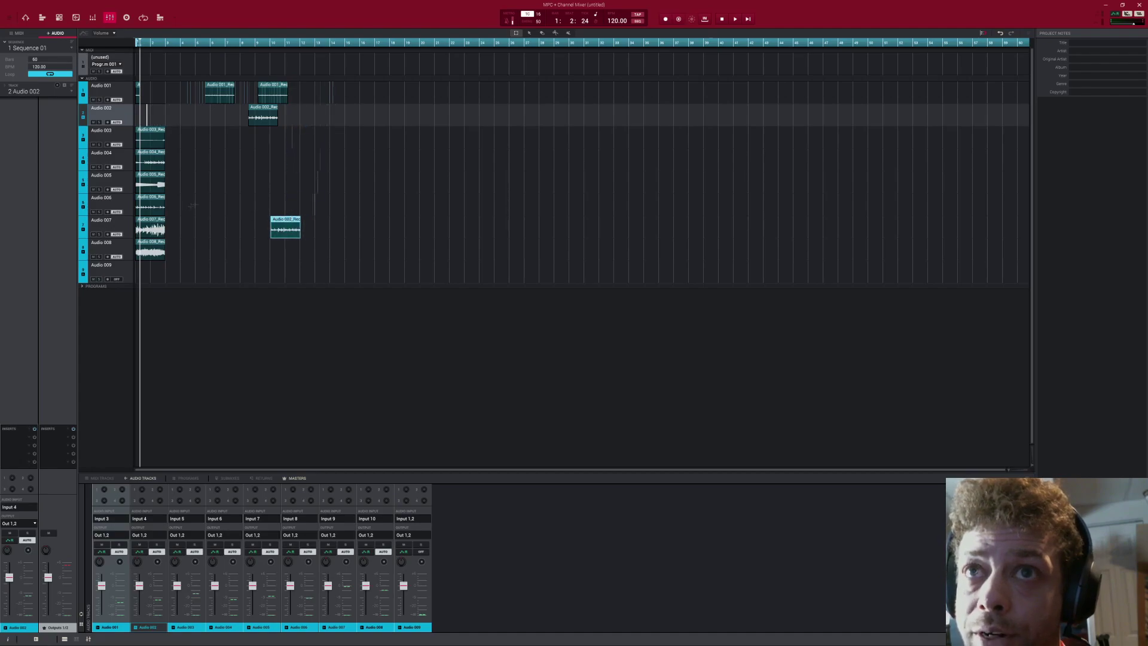
left_click_drag(160, 198, 240, 145)
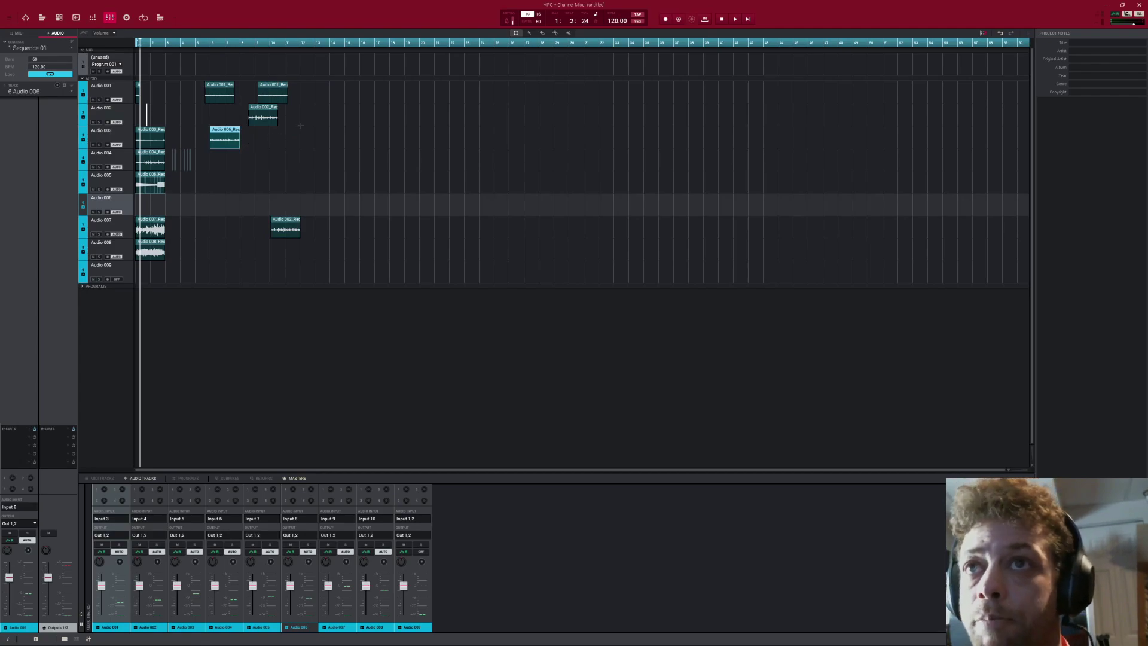
key("ctrl+v")
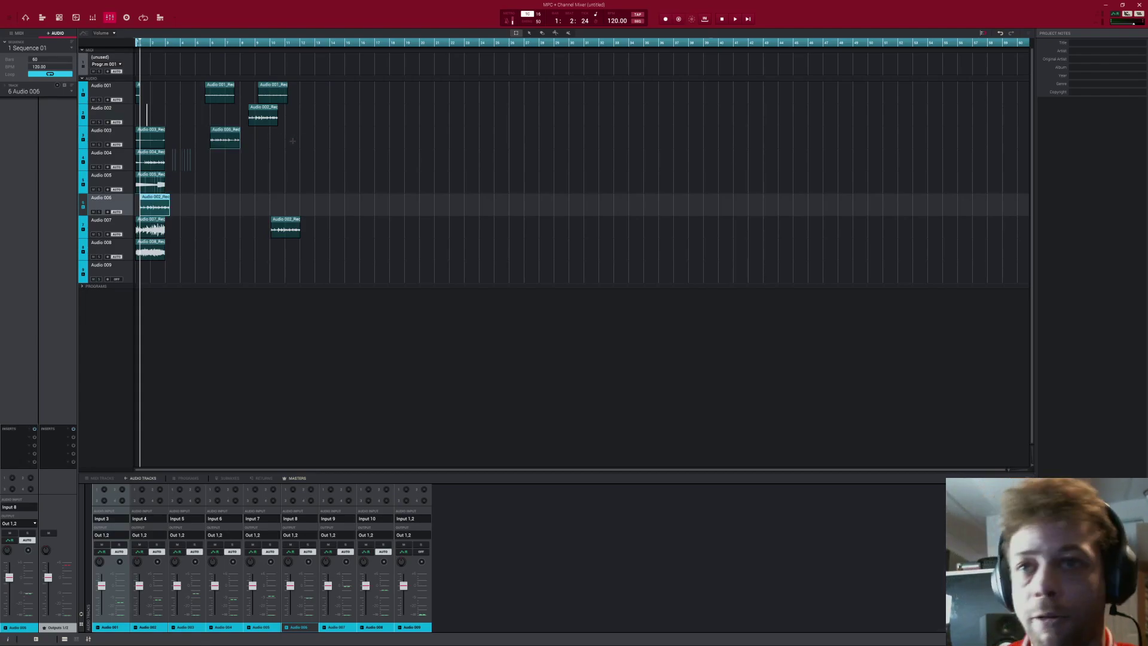
key("alt+Tab")
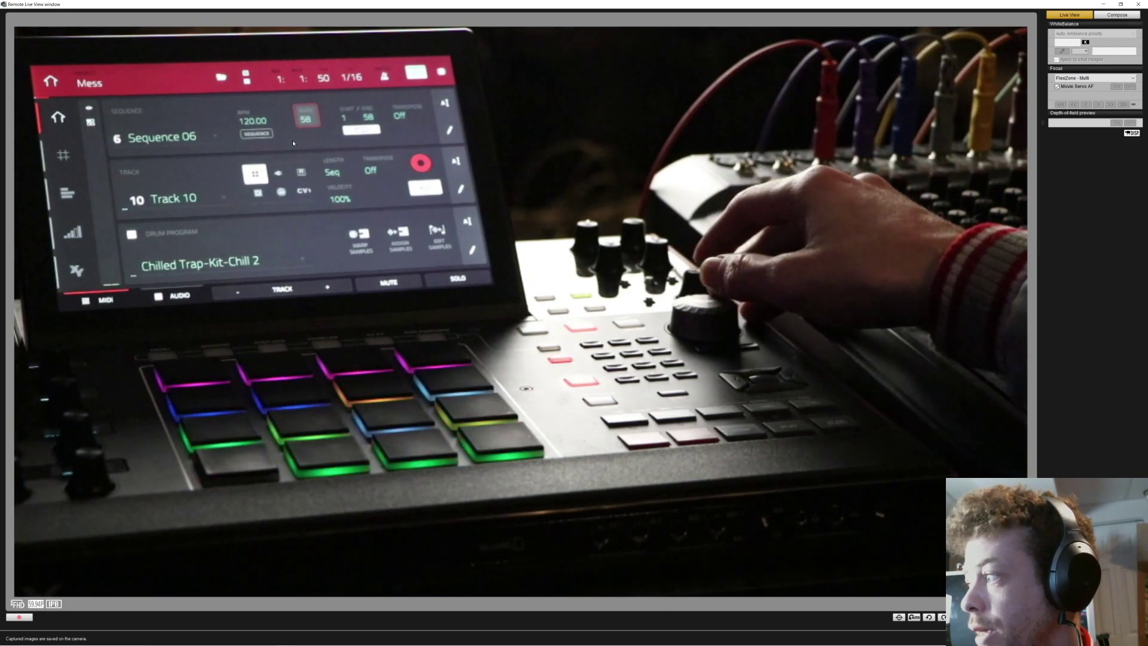
key("alt+Tab")
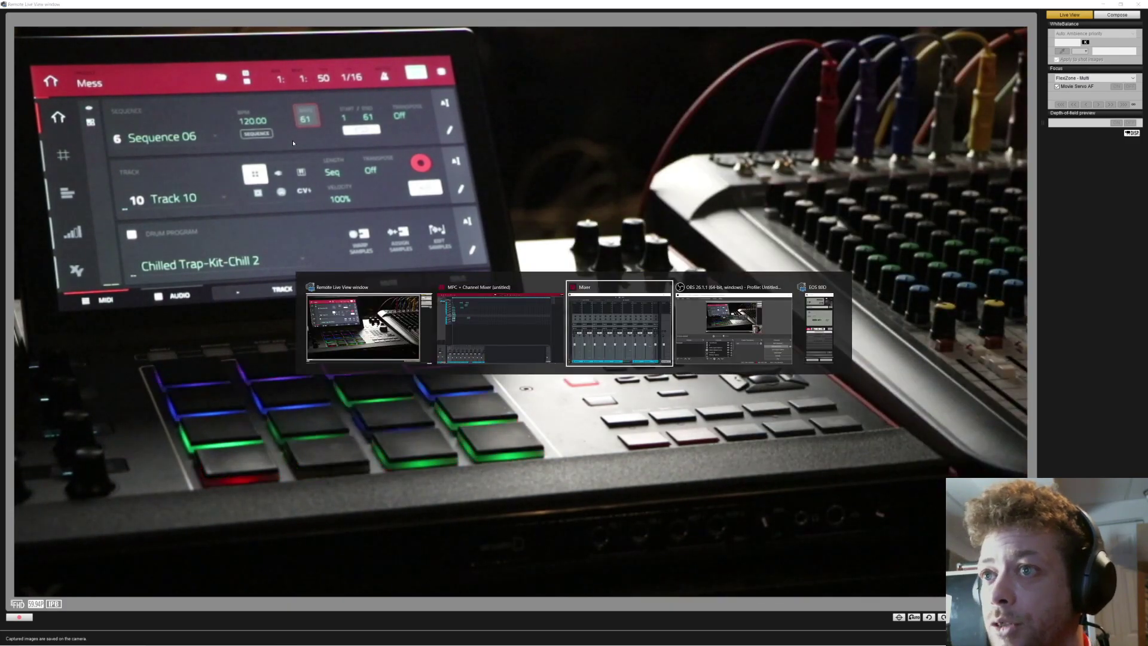
key("alt+Tab")
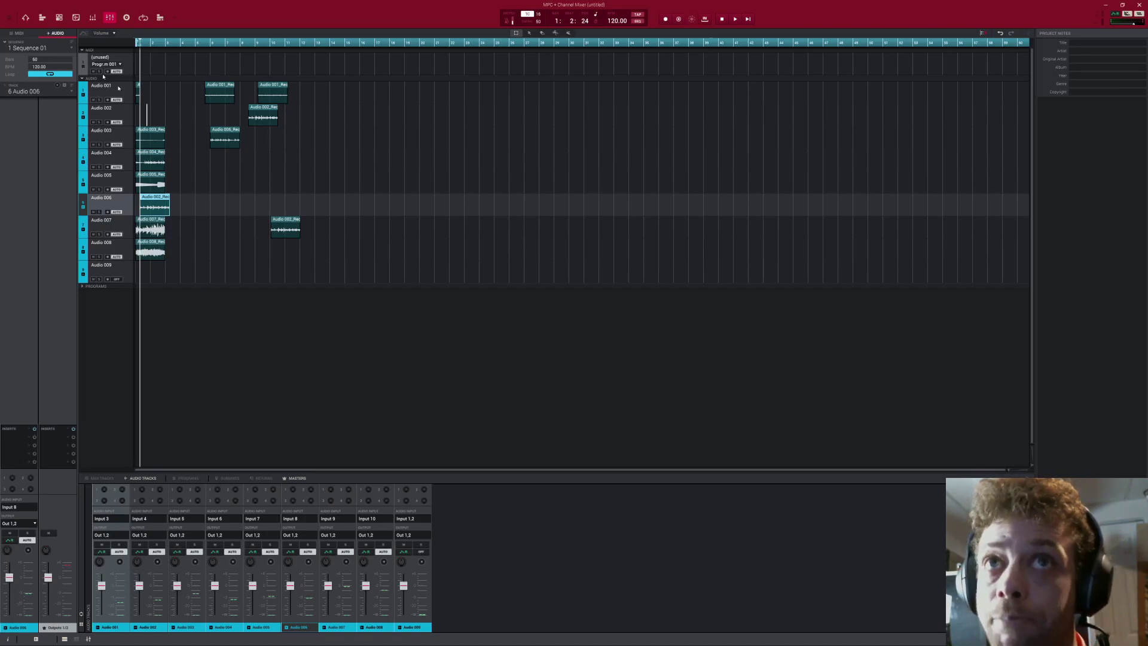
Show the File > Export submenu with Audio Mixdown and Ableton Live Set options
left_click(9, 18)
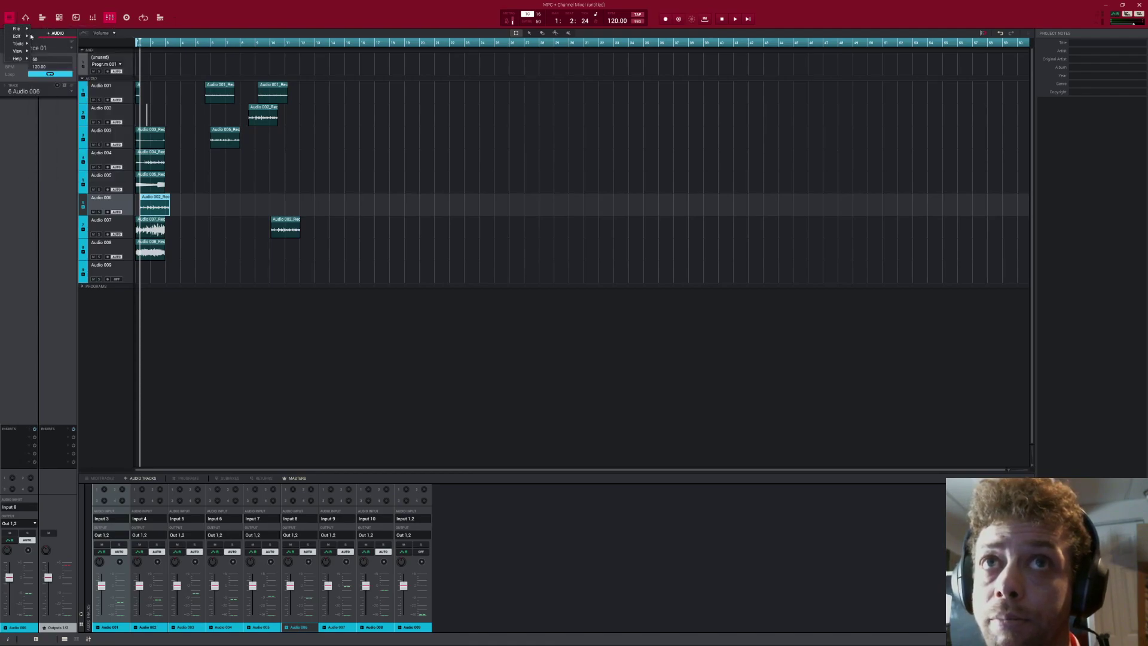
mouse_move(26, 37)
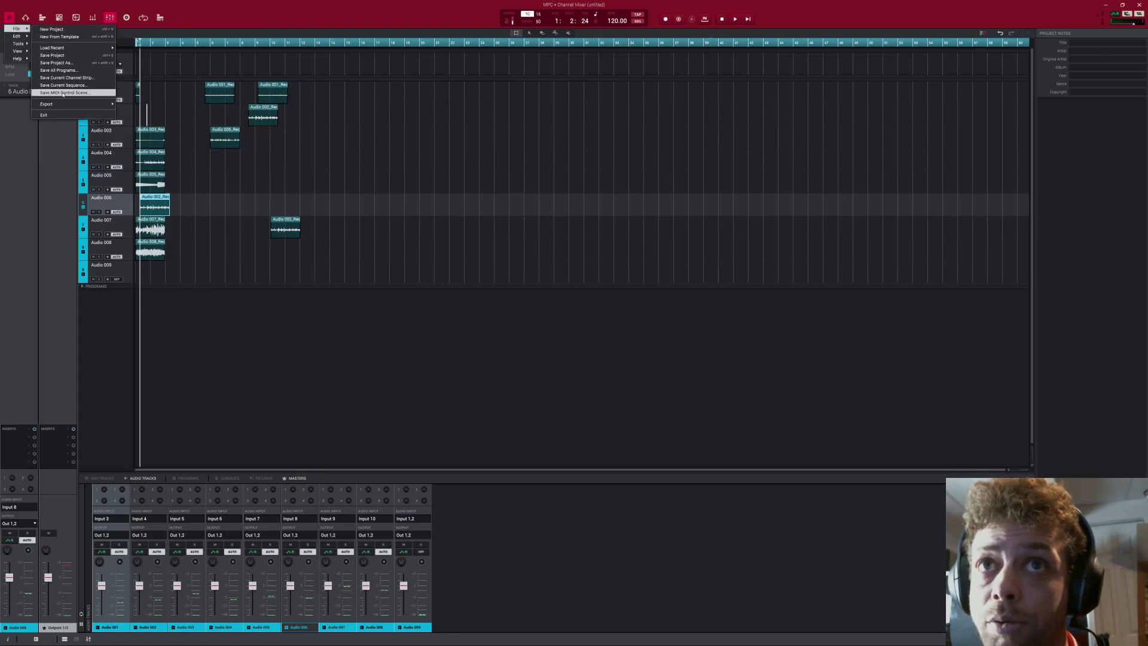
mouse_move(67, 102)
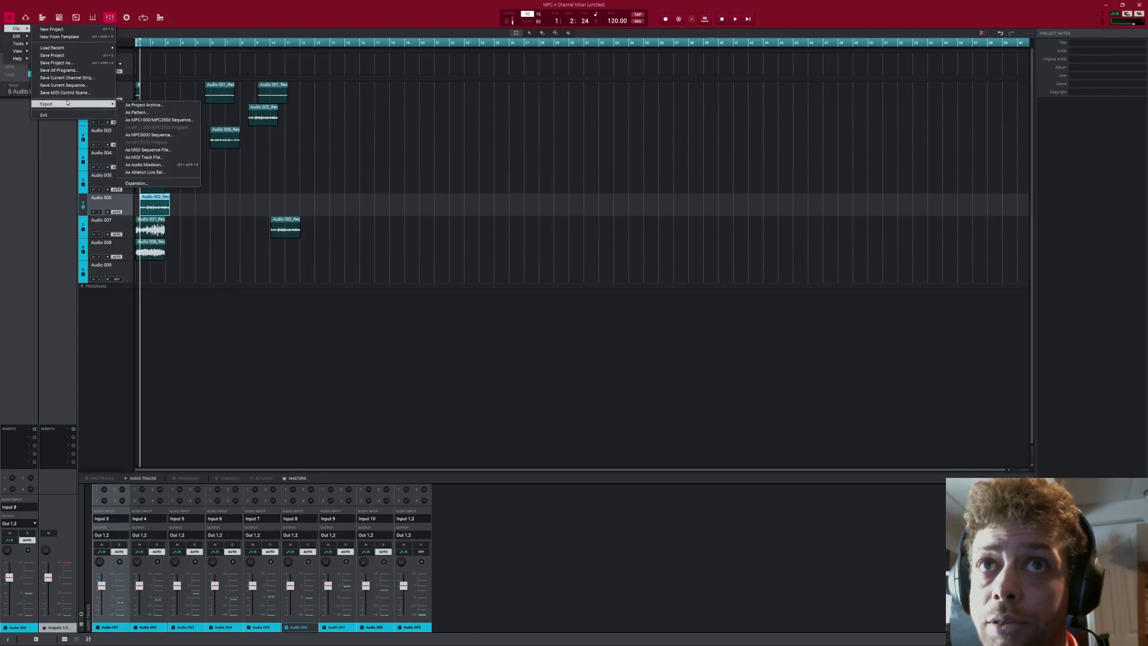
Review the Audio Mixdown export options for Sequence 01, then cancel without exporting
left_click(143, 164)
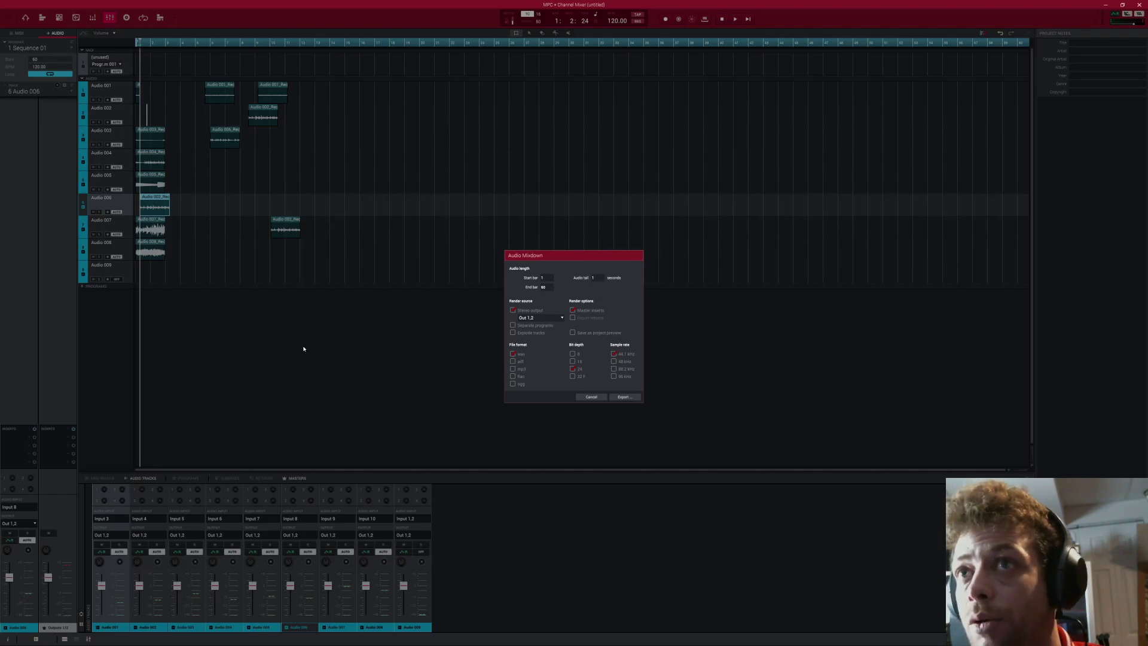
left_click(596, 398)
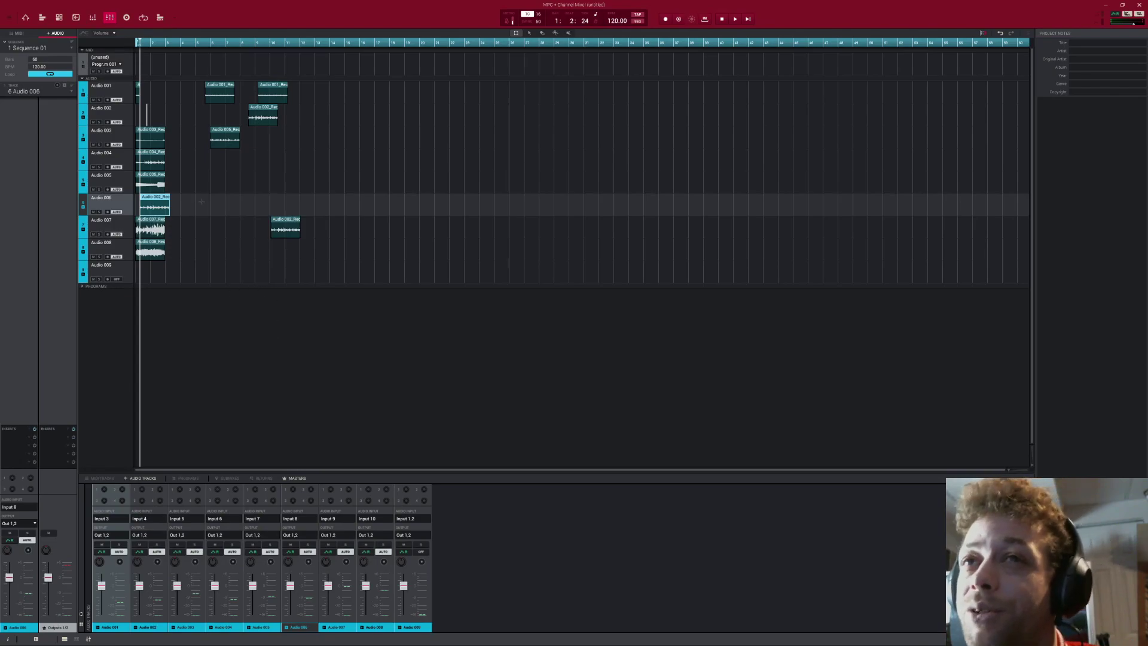
Move the Audio 008 clip to bar 11 and place Audio 002_Rec copies at bars 15, 19 and 23
left_click(157, 241)
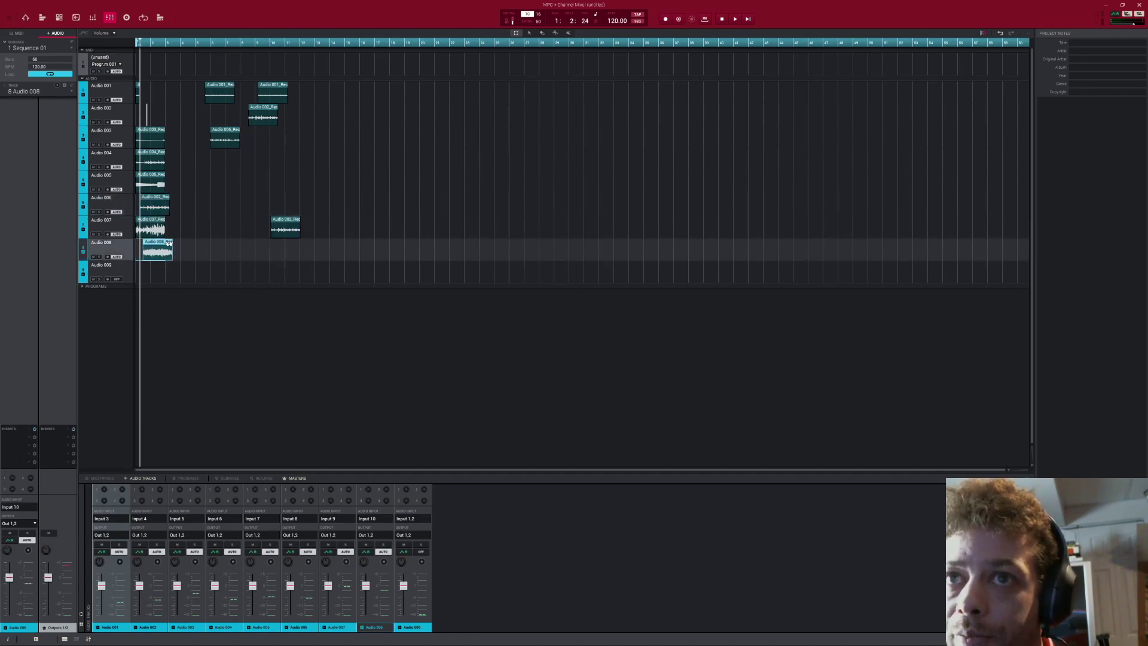
left_click_drag(169, 243, 314, 260)
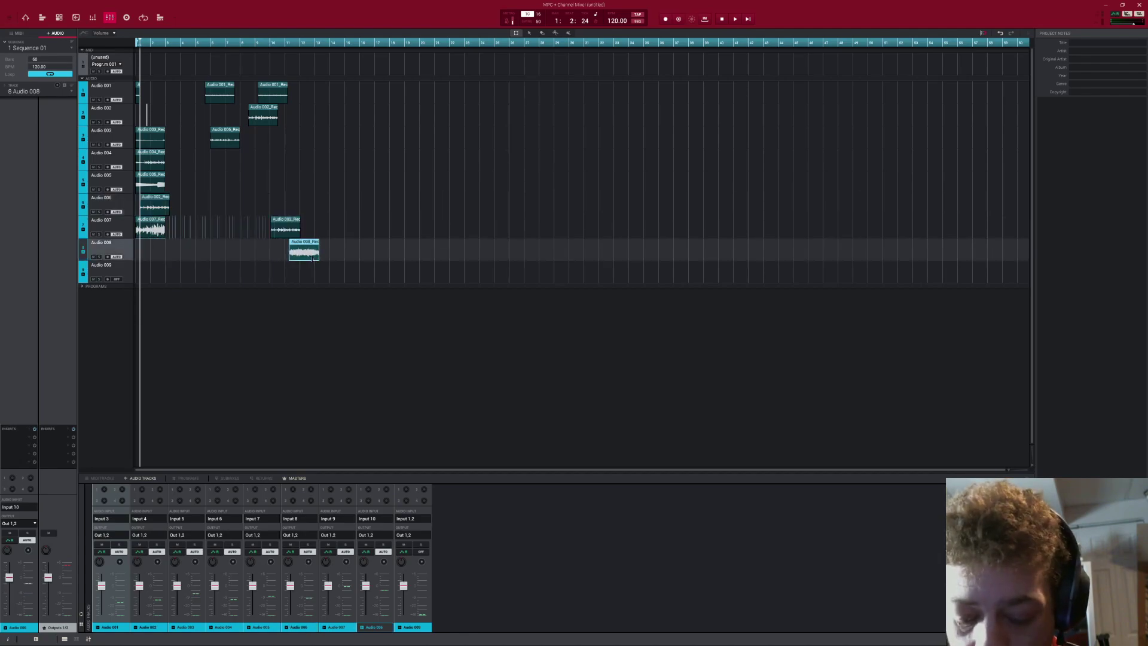
key("ctrl+v")
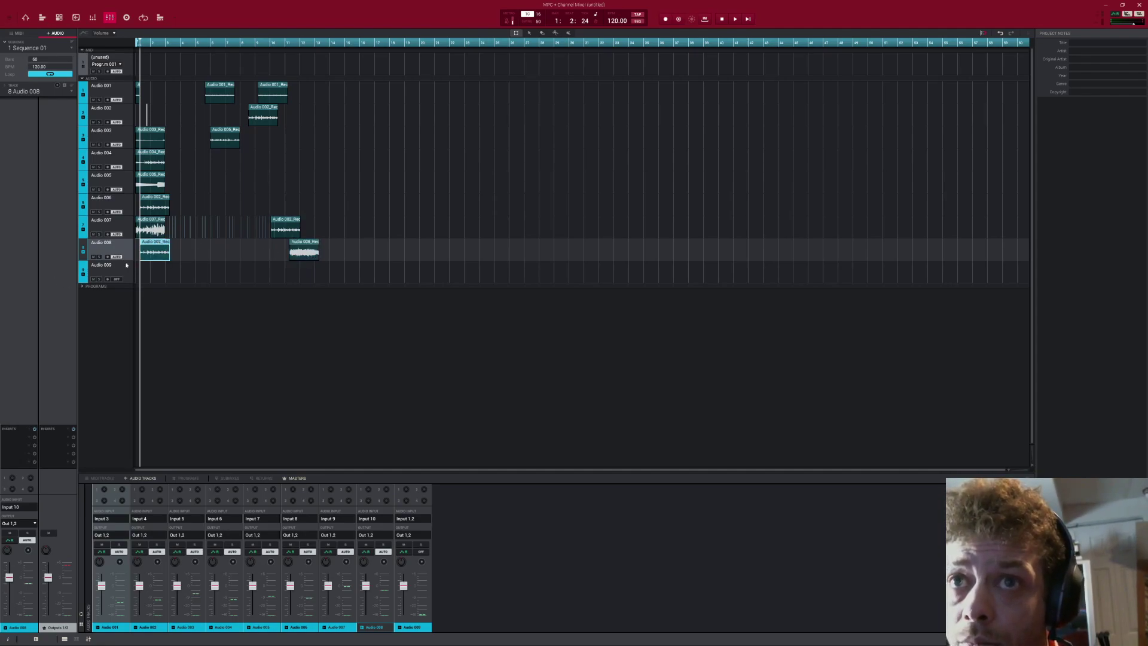
left_click_drag(163, 242, 371, 242)
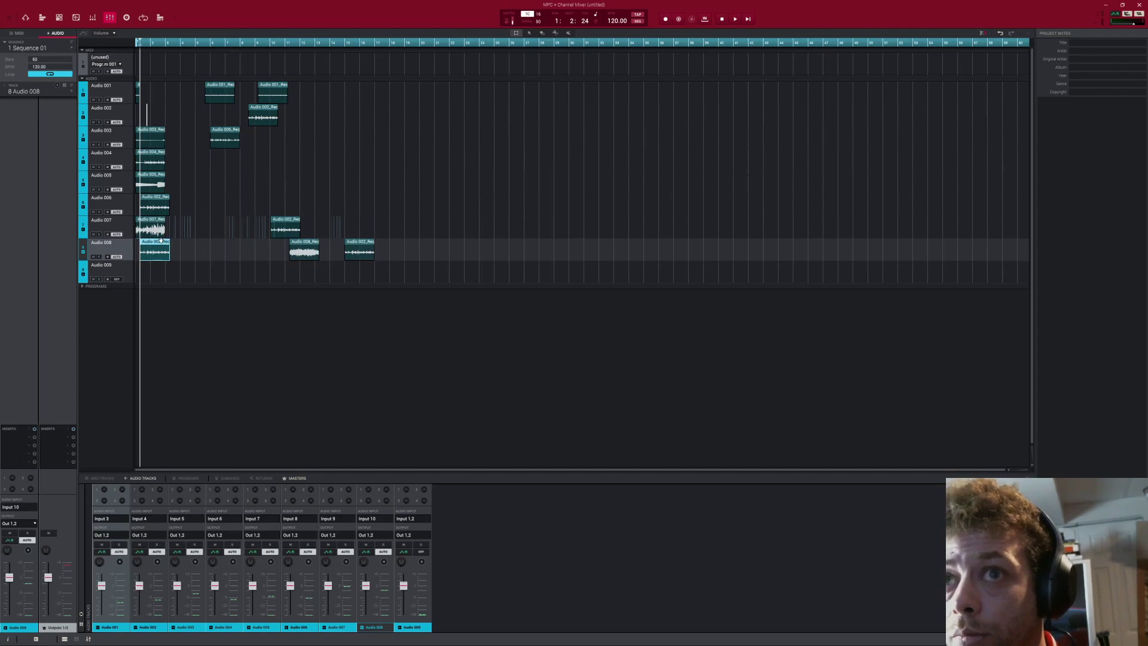
left_click_drag(164, 242, 405, 240)
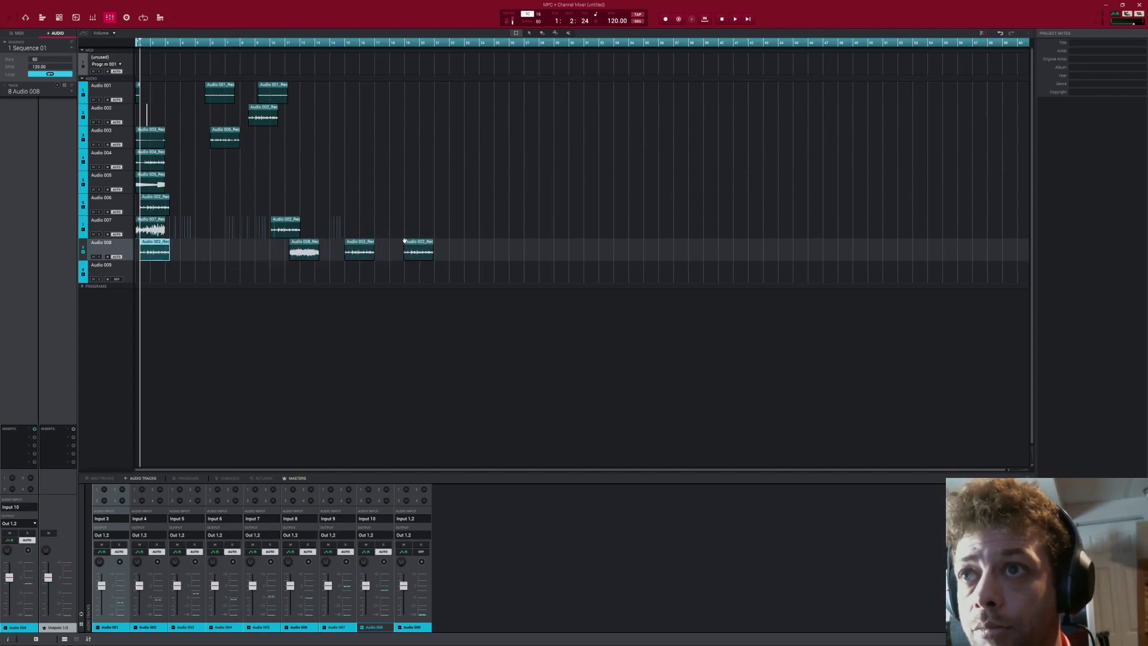
left_click_drag(293, 221, 486, 243)
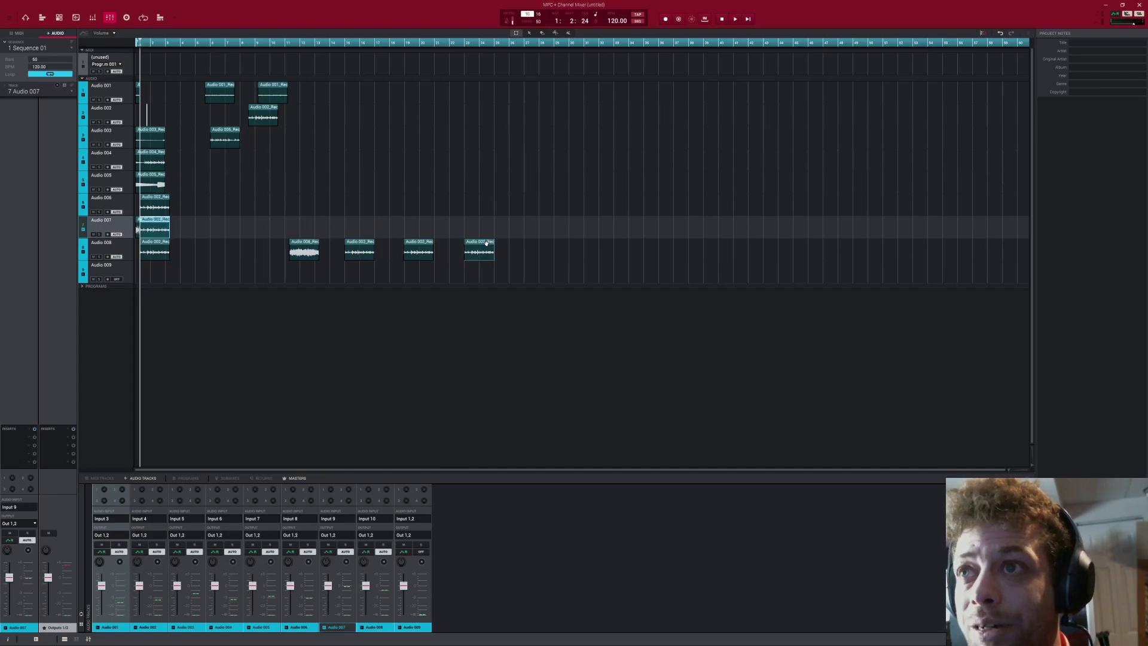
Copy the Audio 002_Rec clip onto the Audio 005 track
left_click(261, 108)
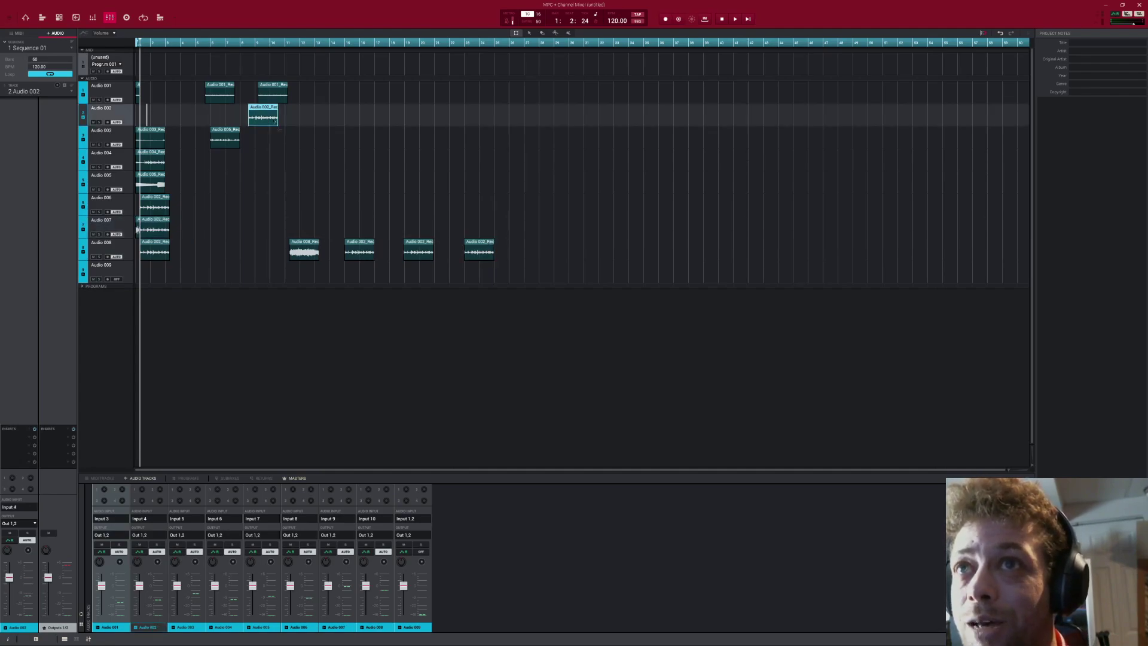
left_click(336, 188)
key("ctrl+v")
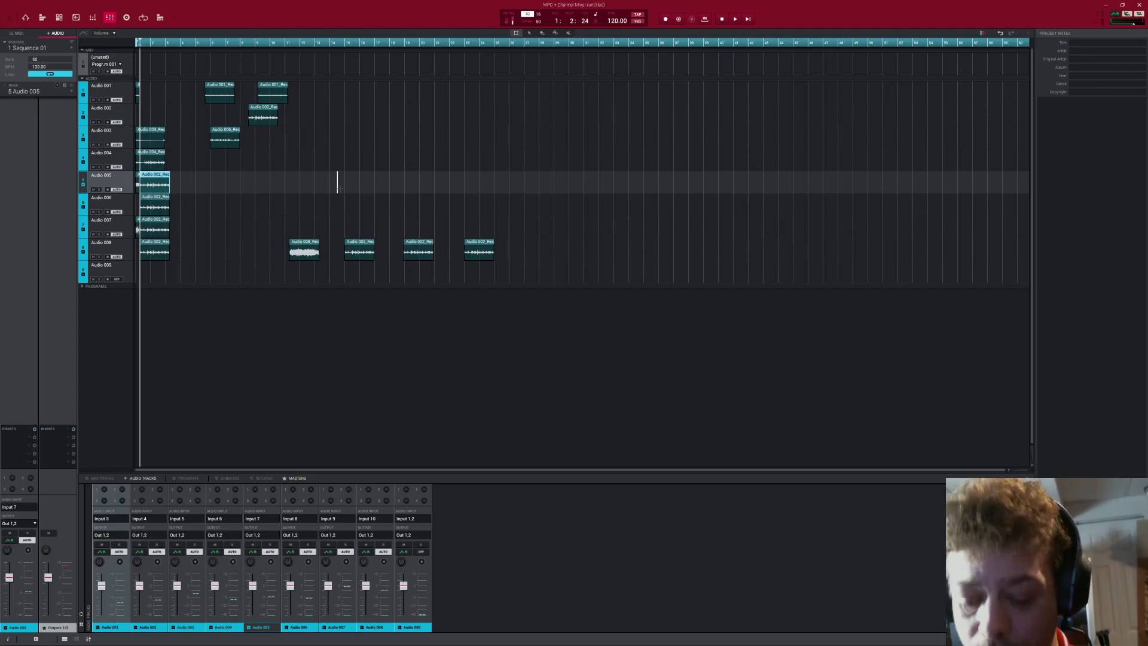
left_click(357, 115)
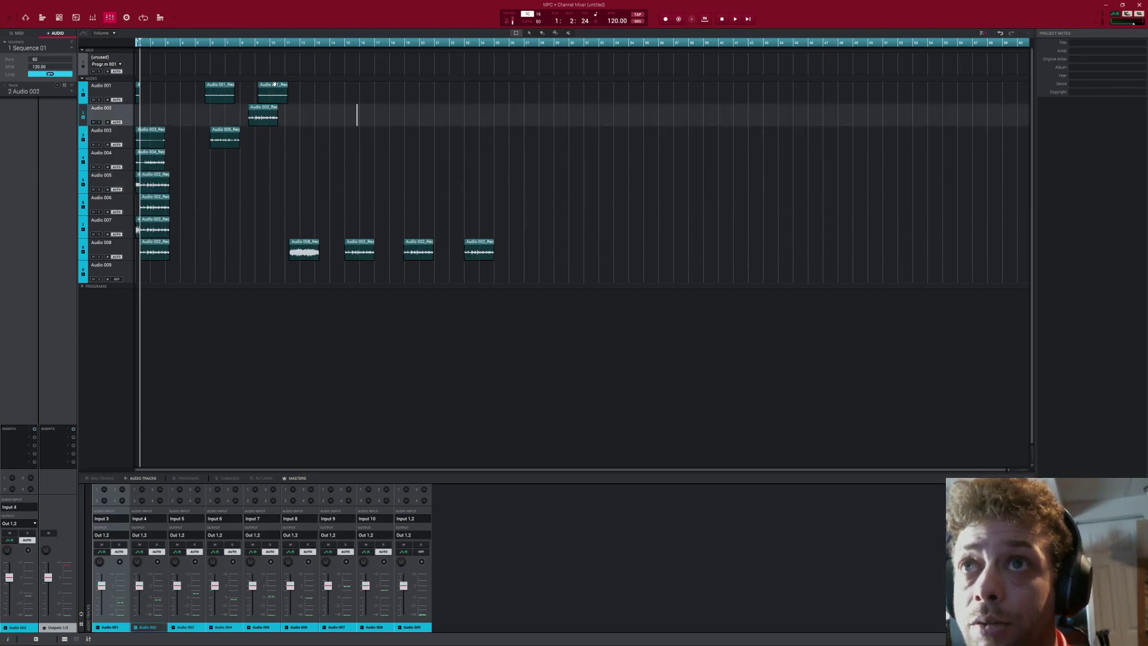
Paste an Audio 001_Rec copy at bar 9 on Audio 007 and set the playhead near bar 20
left_click(274, 84)
left_click(386, 227)
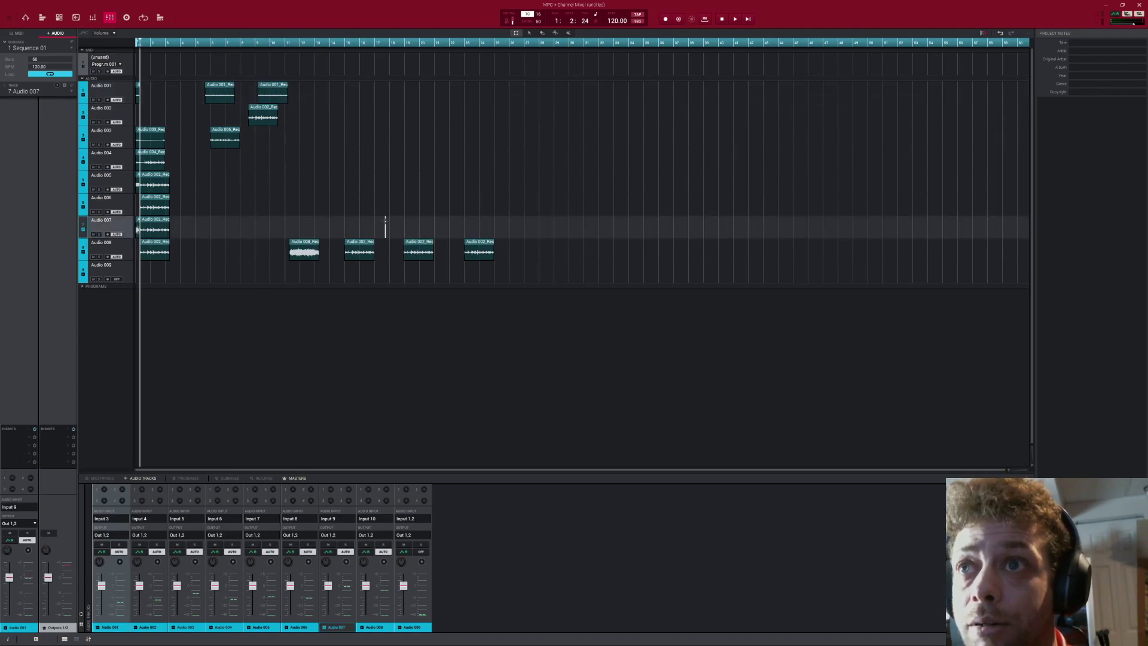
key("ctrl+v")
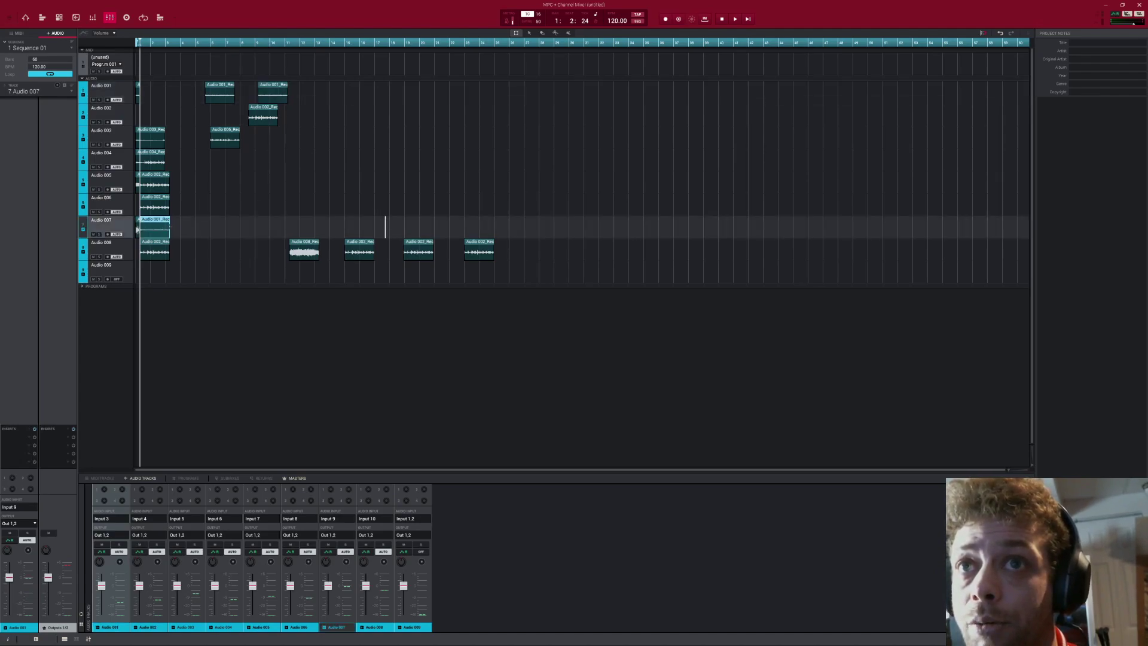
left_click_drag(161, 220, 276, 220)
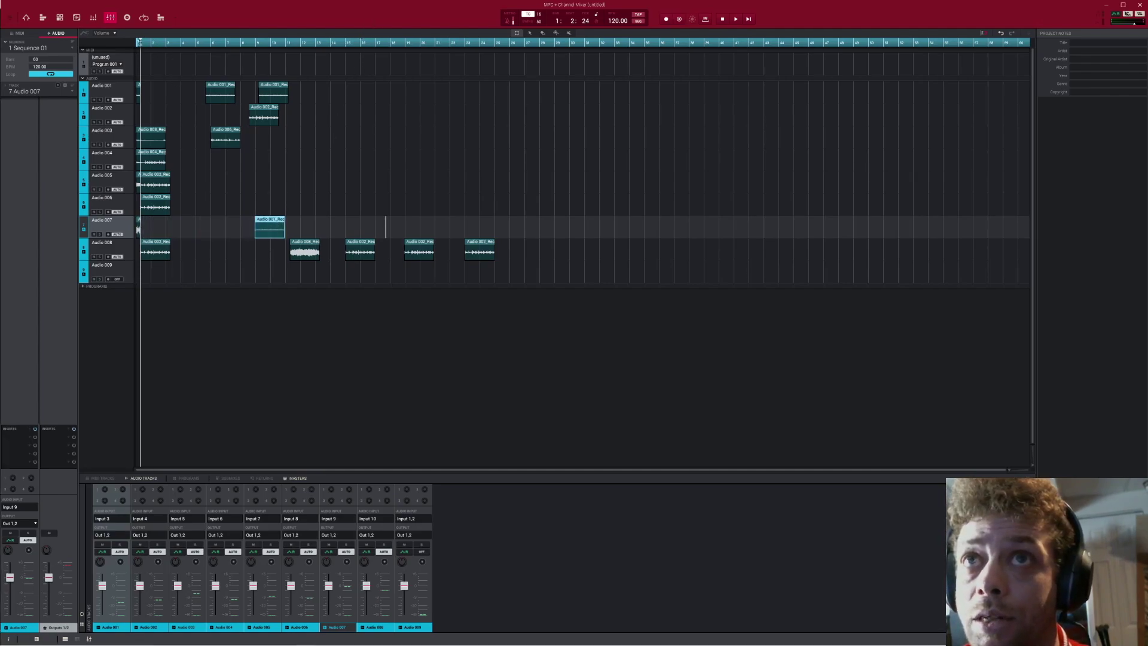
left_click_drag(169, 43, 519, 51)
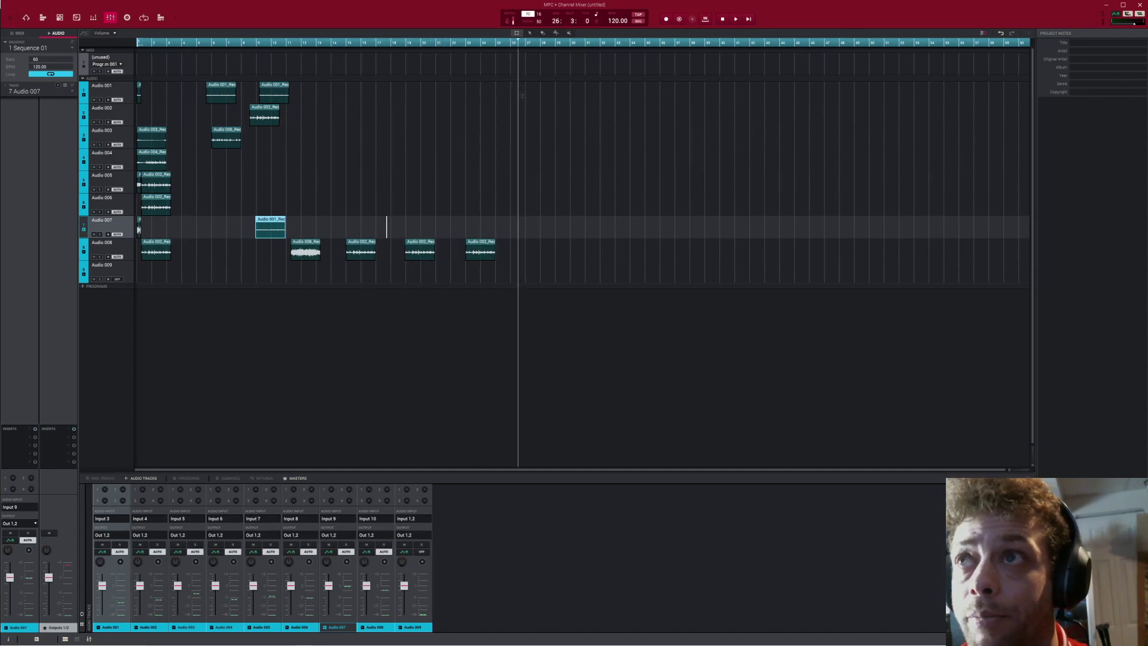
Paste another Audio 001_Rec copy at bar 26 on Audio 007 and zoom the timeline in there
key("ctrl+v")
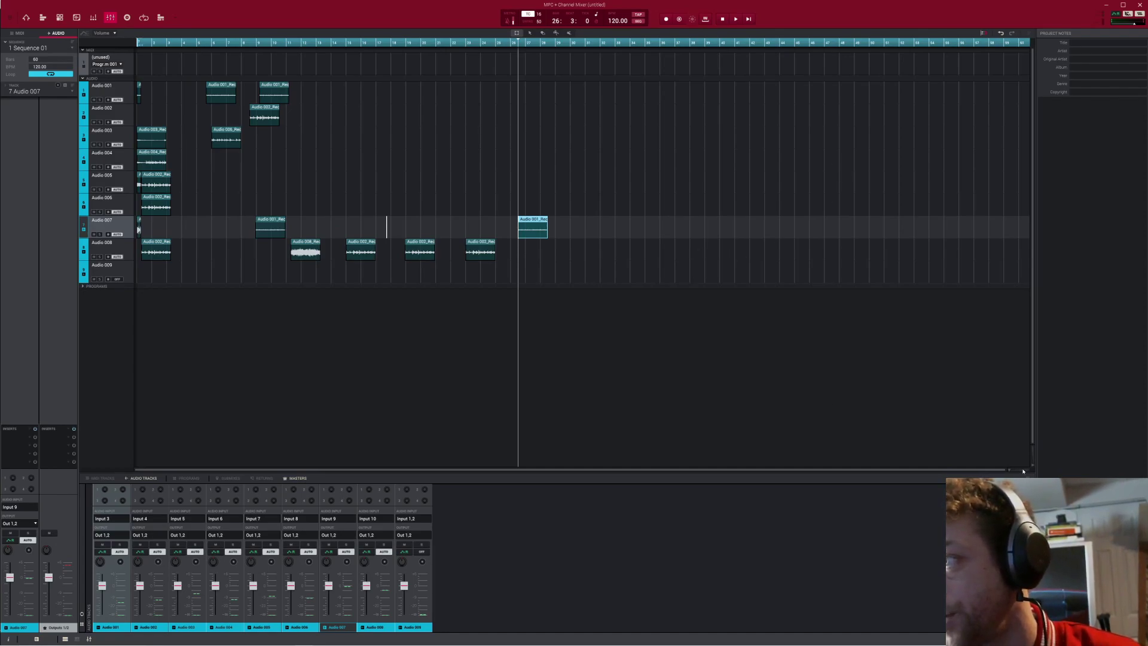
left_click(1022, 471)
left_click(1022, 471)
left_click(1022, 471)
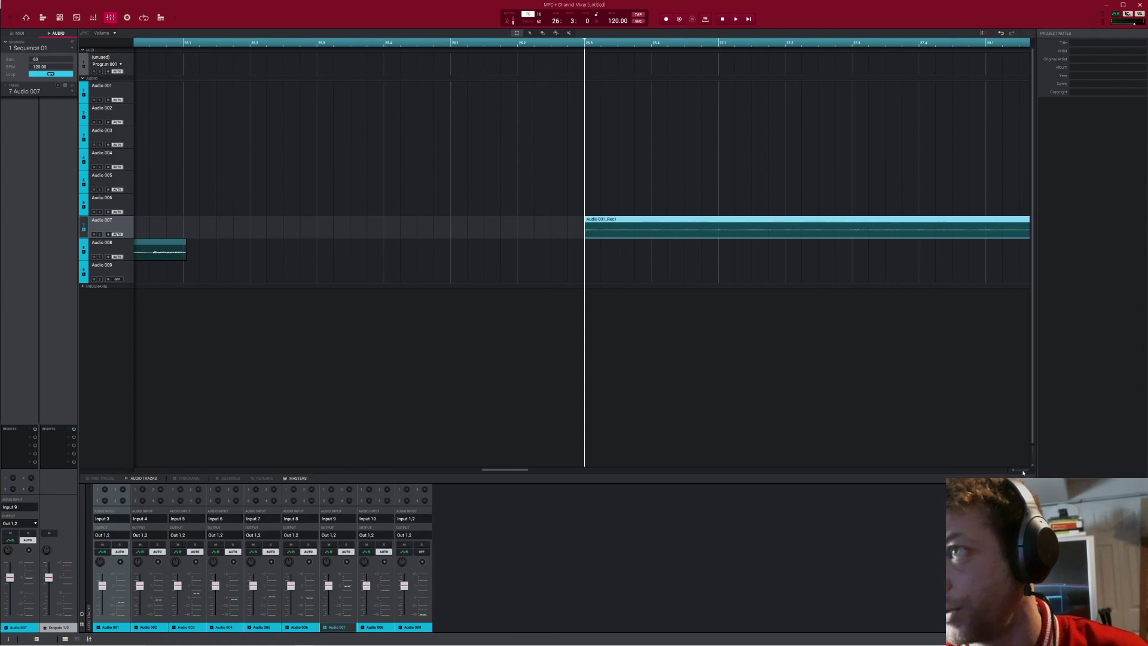
left_click(1022, 471)
left_click(1023, 472)
scroll(1022, 473, "down", 5)
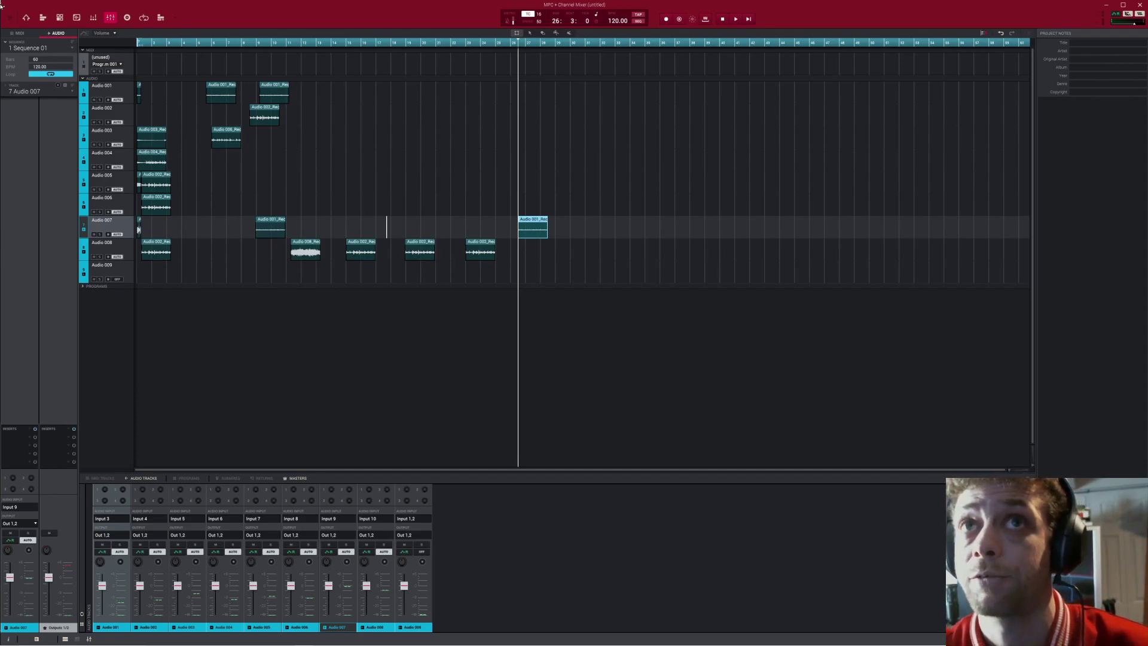
Visit Main Mode, return to the Channel Mixer, and scroll up to the INSERTS rows
left_click(26, 17)
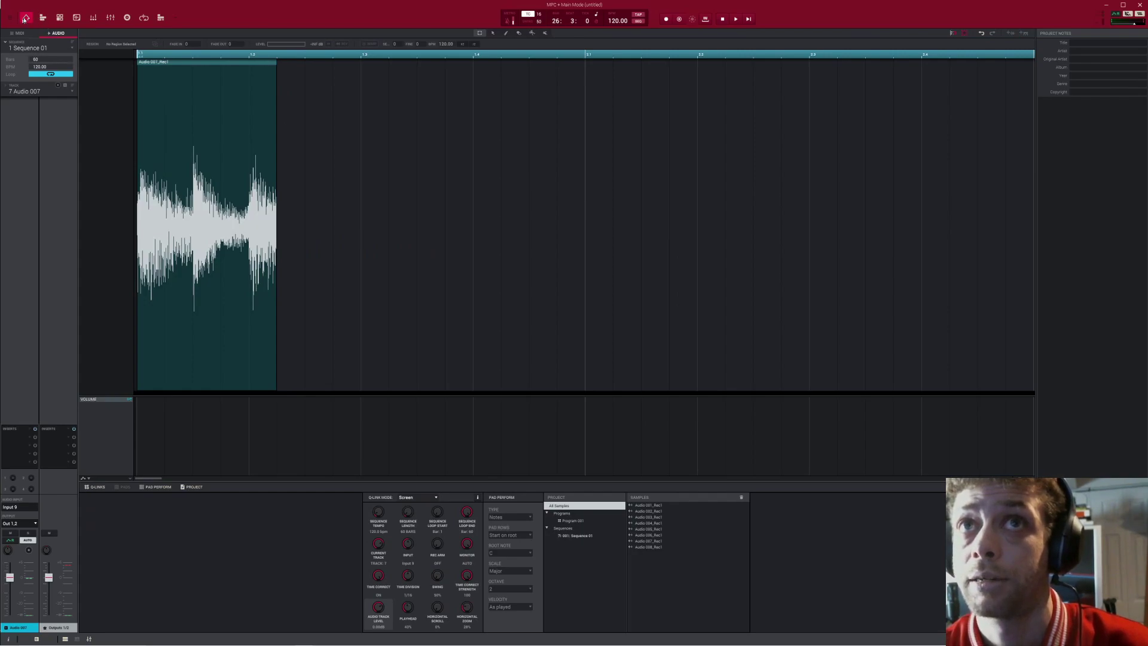
left_click(112, 19)
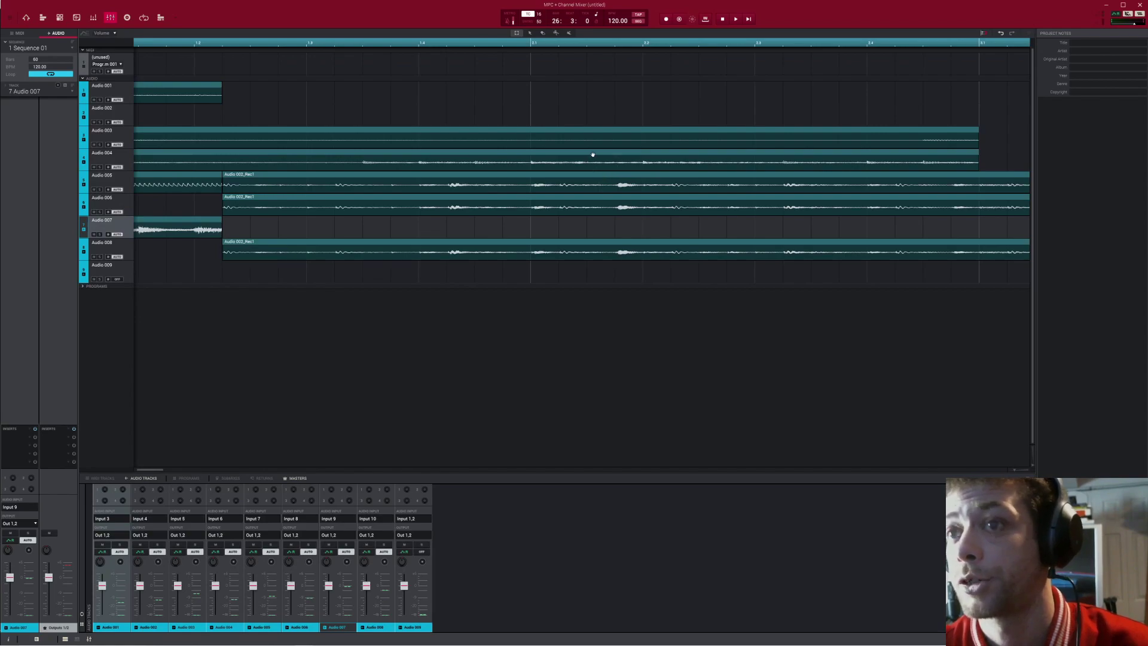
scroll(375, 499, "up", 3)
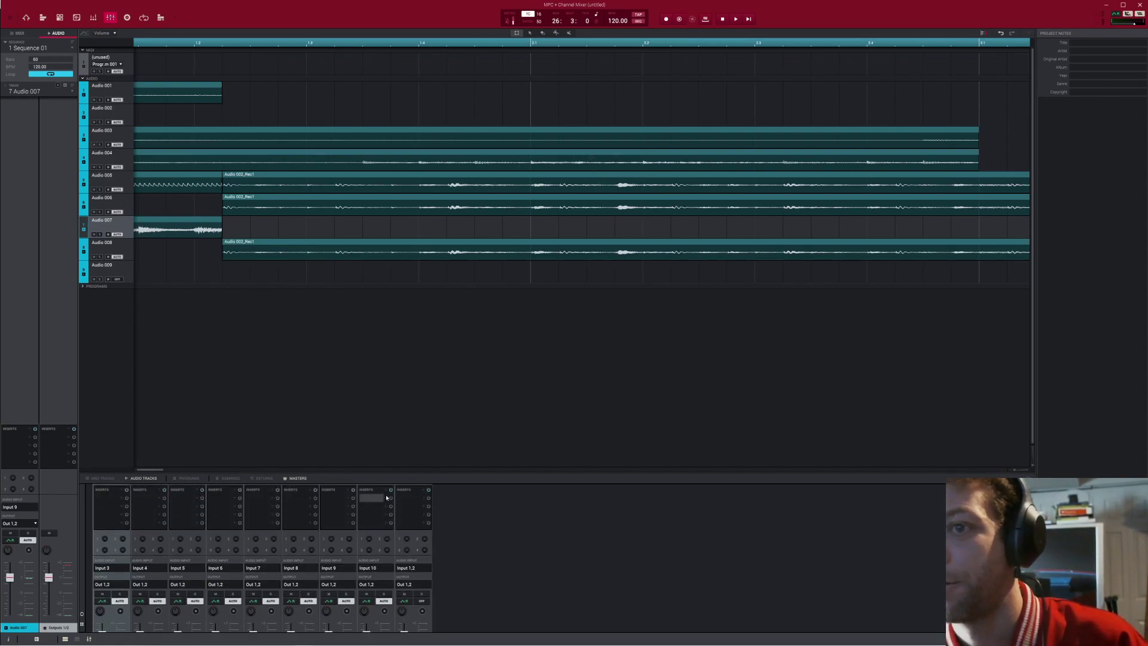
Browse the insert effect choices for the Input 10 channel, close them unchanged, and Alt+Tab away
double_click(386, 497)
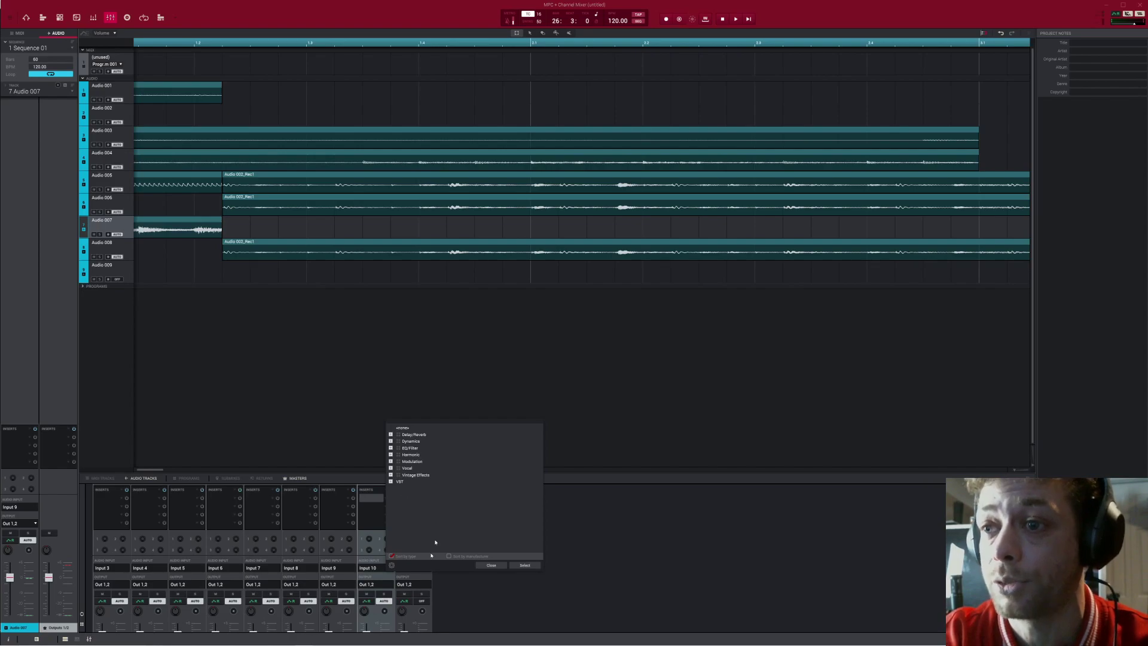
left_click(490, 565)
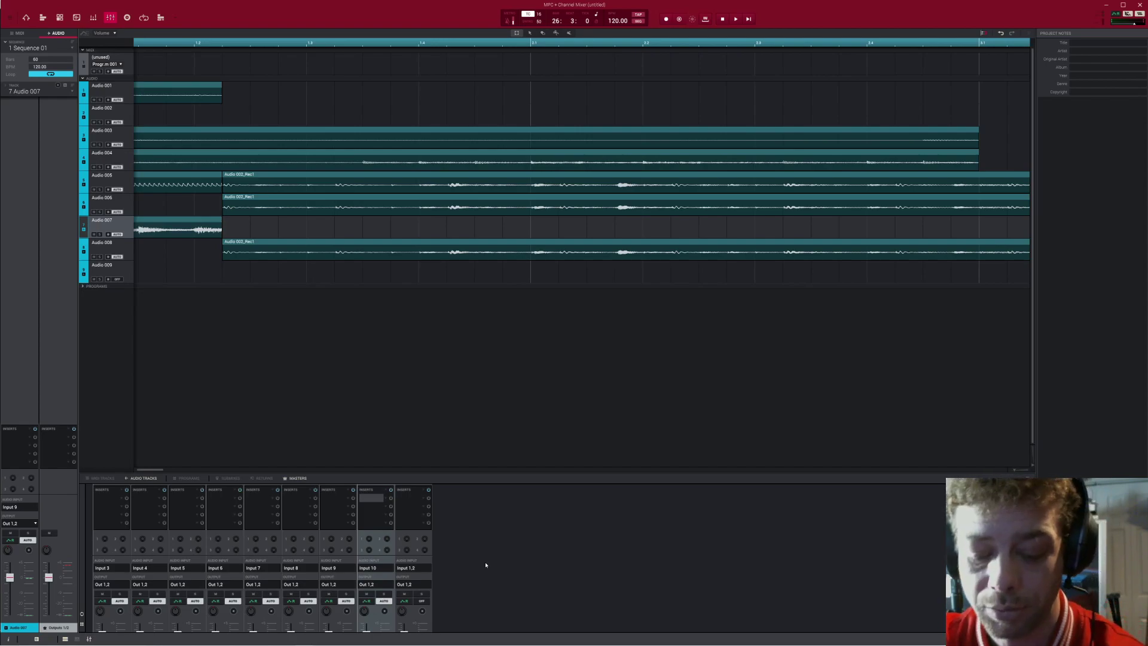
key("alt+Tab")
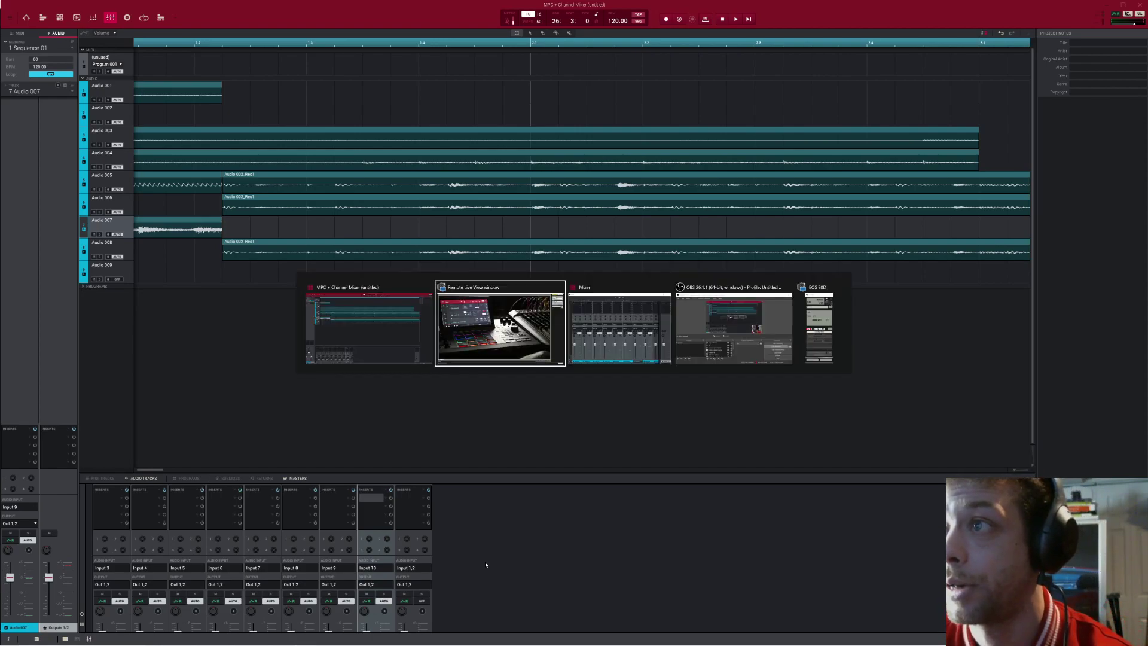